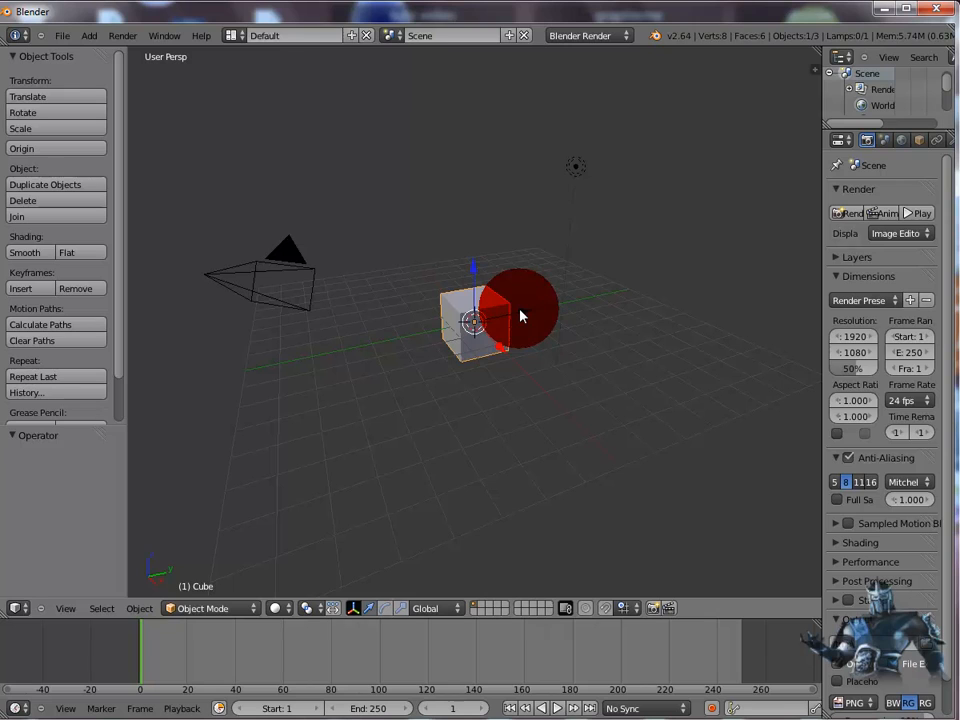
# Delete the default cube and add a plane mesh in its place
pyautogui.press('x')
pyautogui.click(519, 315)
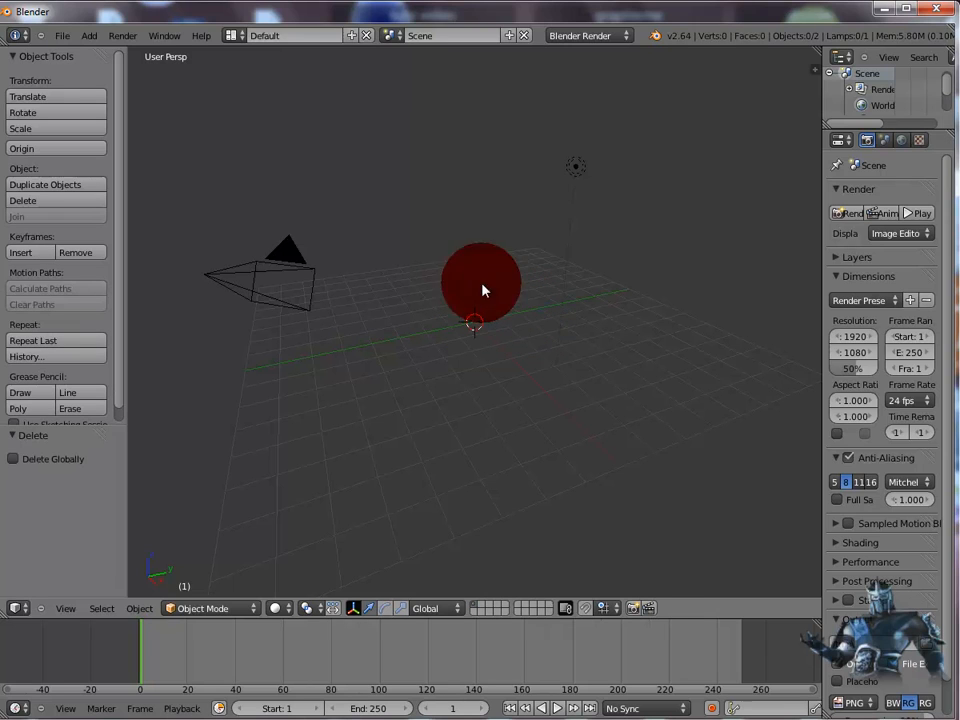
pyautogui.click(88, 35)
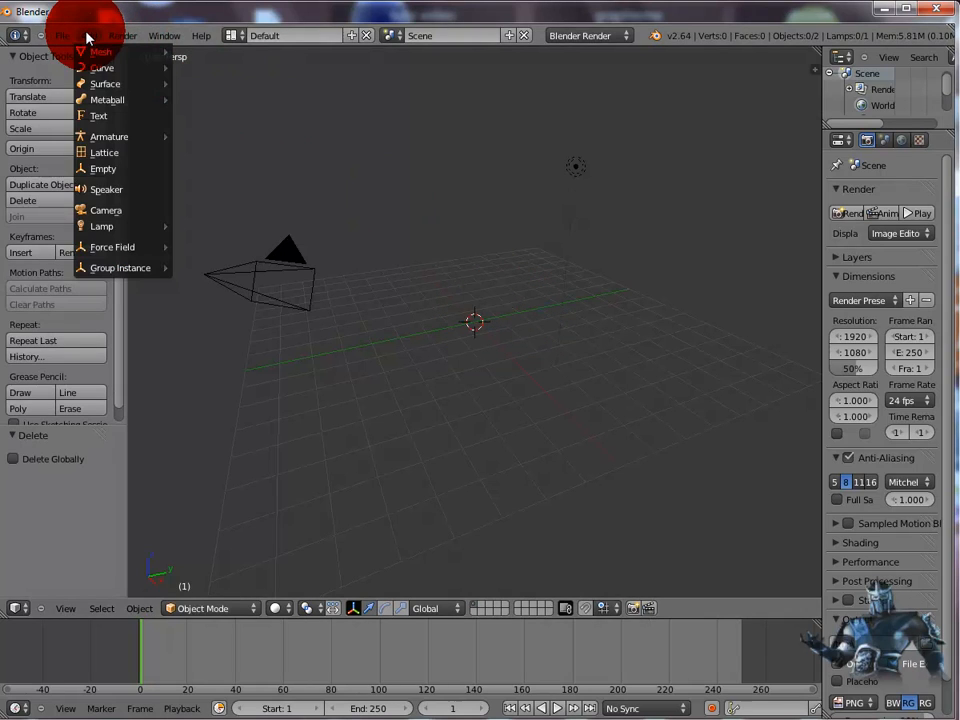
pyautogui.moveTo(105, 51)
pyautogui.click(205, 51)
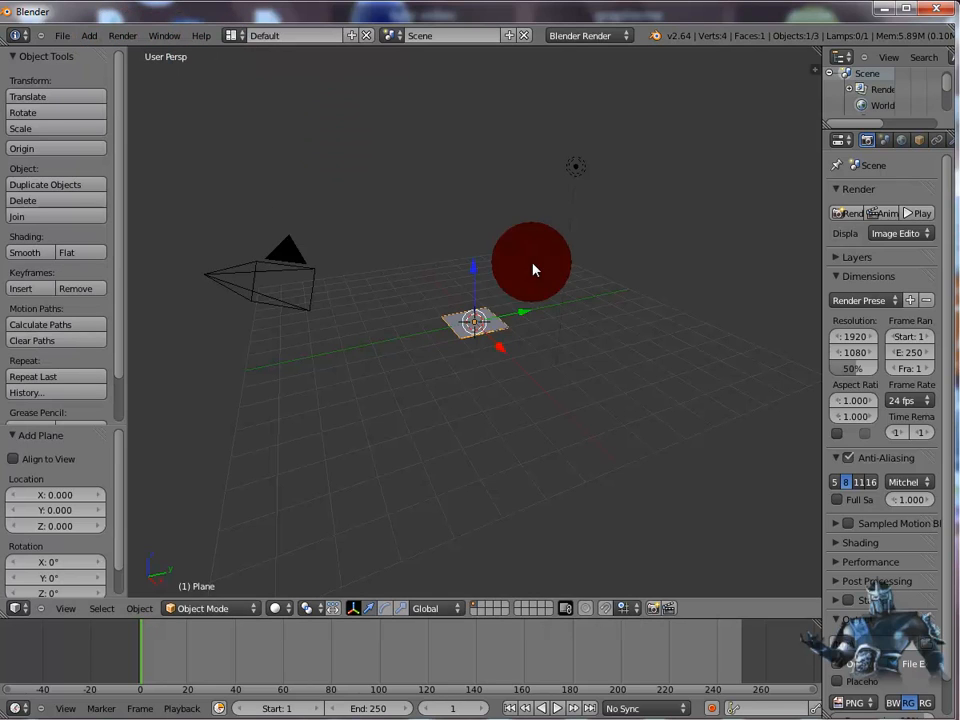
# Scale the plane into a large floor, by about 7.3 along Y and about 8.03 along X
pyautogui.click(402, 606)
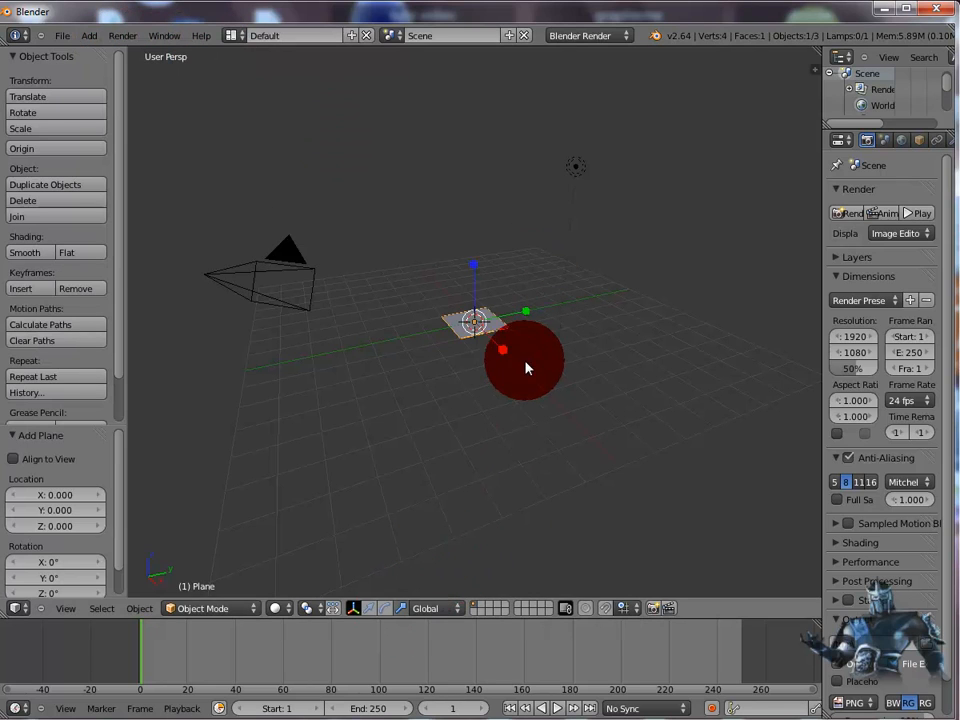
pyautogui.moveTo(527, 368); pyautogui.dragTo(842, 212)
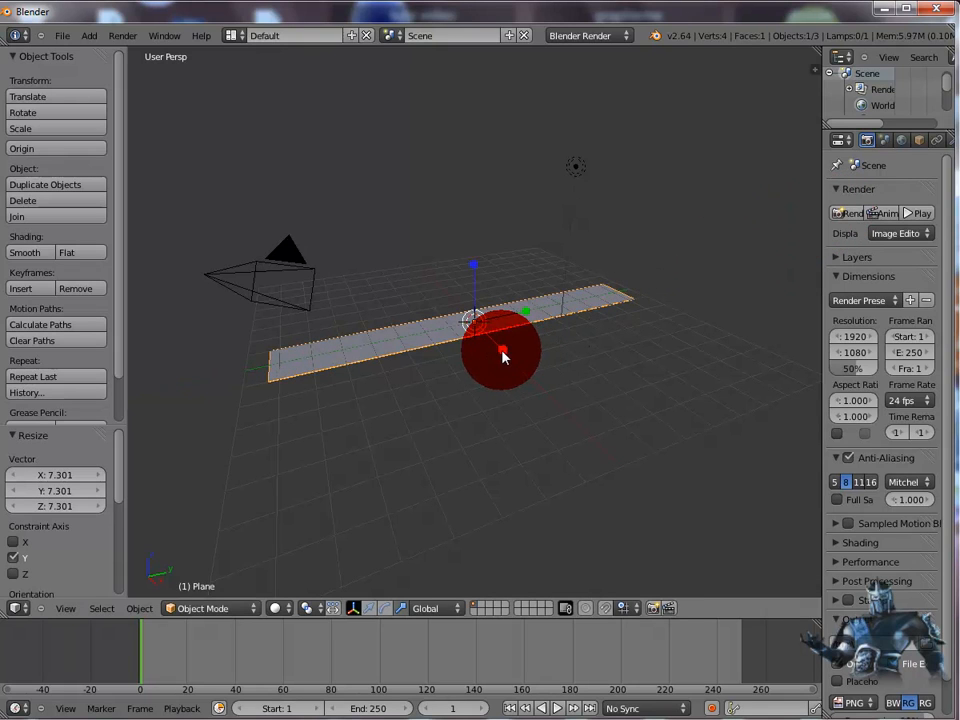
pyautogui.moveTo(503, 356); pyautogui.dragTo(654, 590)
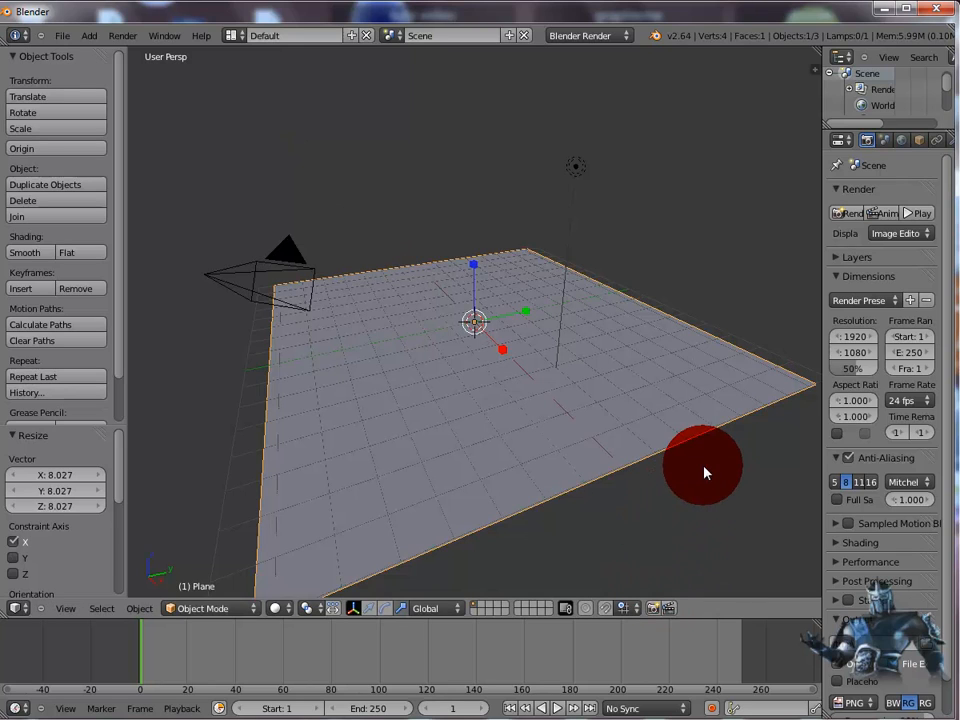
# Add a monkey mesh and raise it about 1.03 units along Z above the plane
pyautogui.click(86, 38)
pyautogui.moveTo(108, 51)
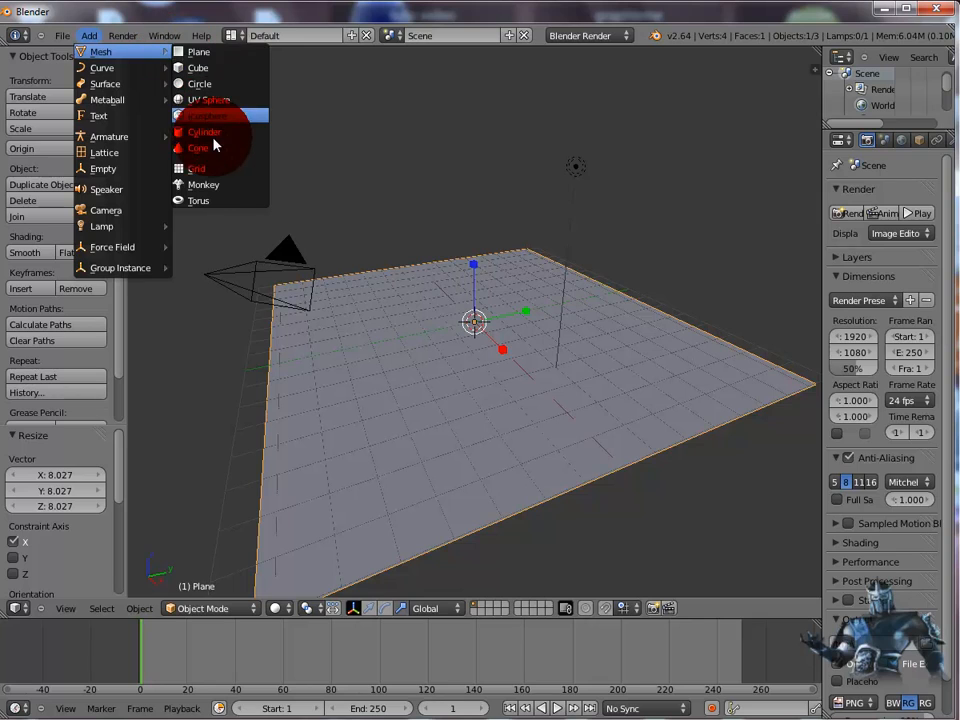
pyautogui.click(214, 187)
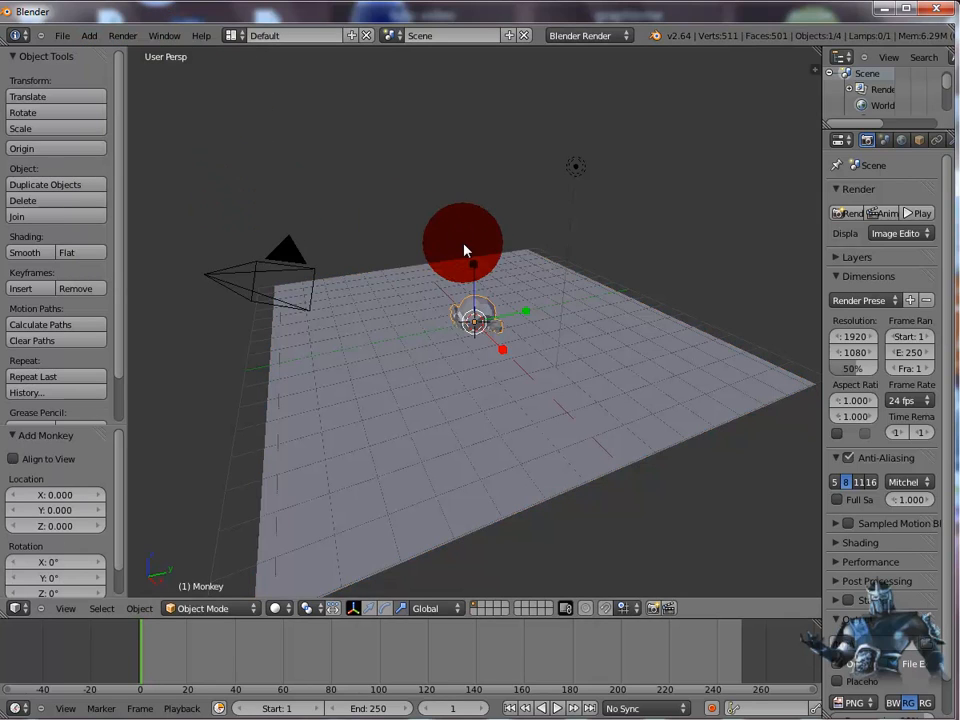
pyautogui.click(369, 610)
pyautogui.moveTo(474, 270); pyautogui.dragTo(474, 248)
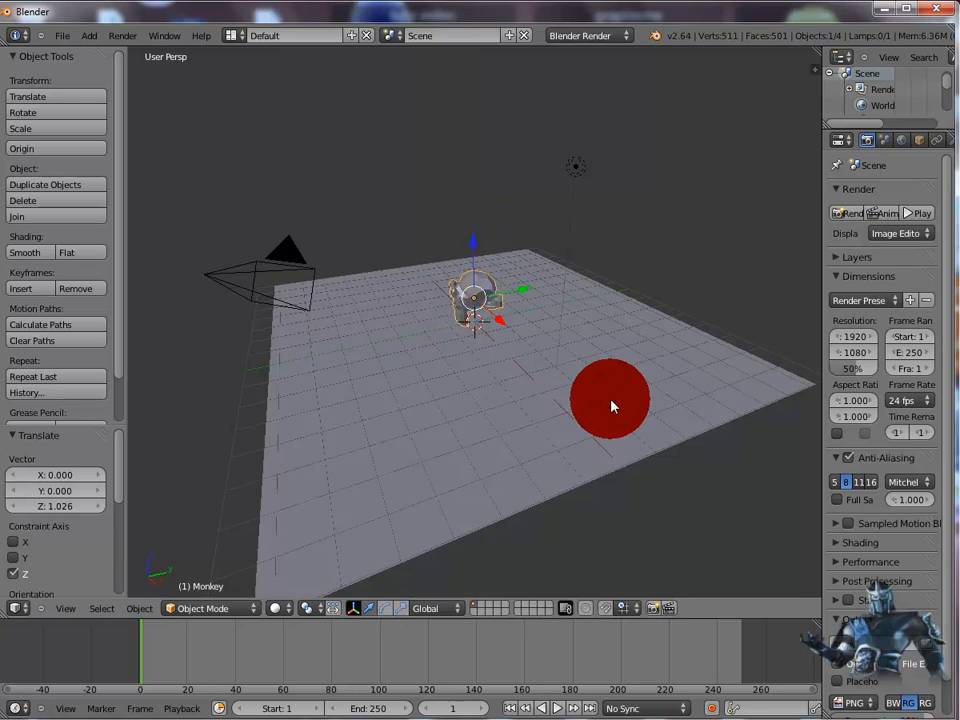
# Tilt the monkey head backwards by rotating it about -32° around the X axis
pyautogui.scroll(6, 612, 402)
pyautogui.click(383, 607)
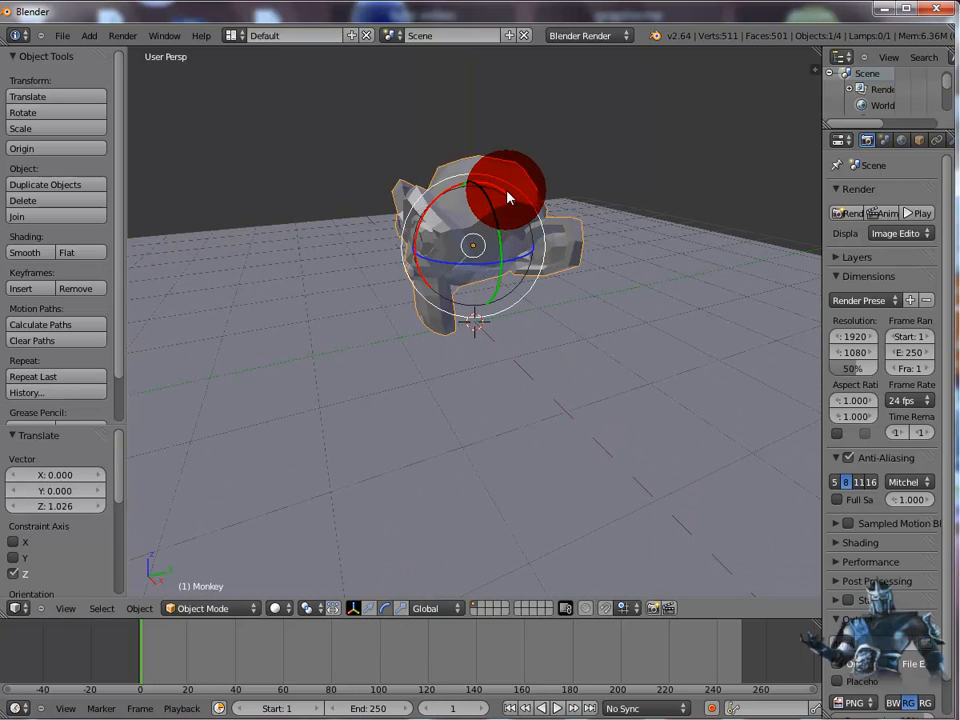
pyautogui.moveTo(507, 198); pyautogui.dragTo(559, 210)
# Lower the monkey about 0.57 units along Z, and fine-tune it in the right orthographic view by raising it about 0.15 units
pyautogui.click(369, 608)
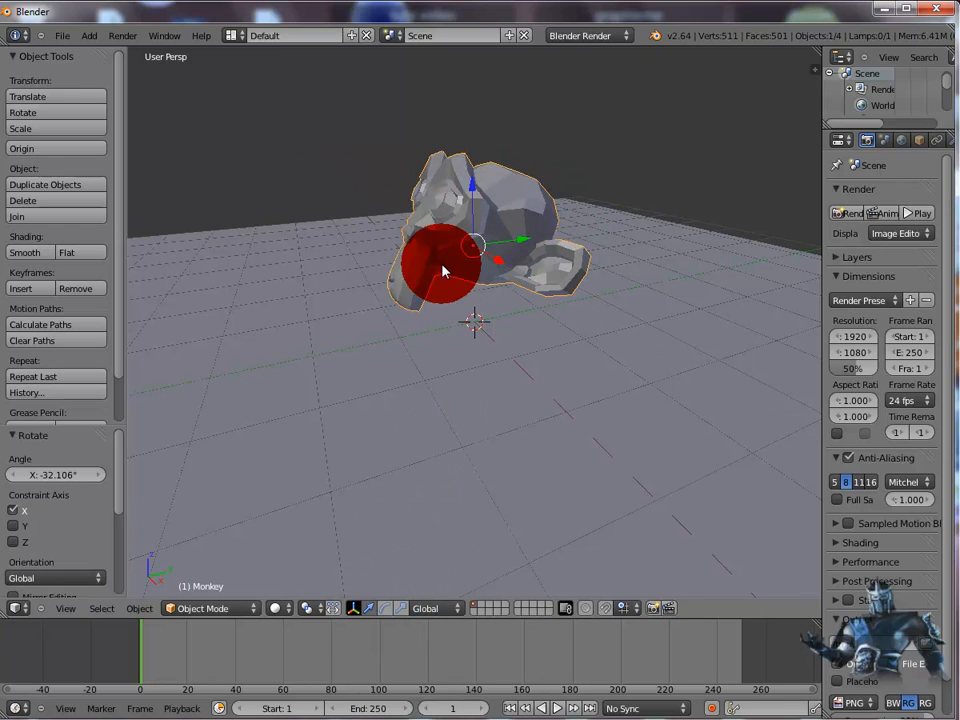
pyautogui.moveTo(474, 186); pyautogui.dragTo(480, 229)
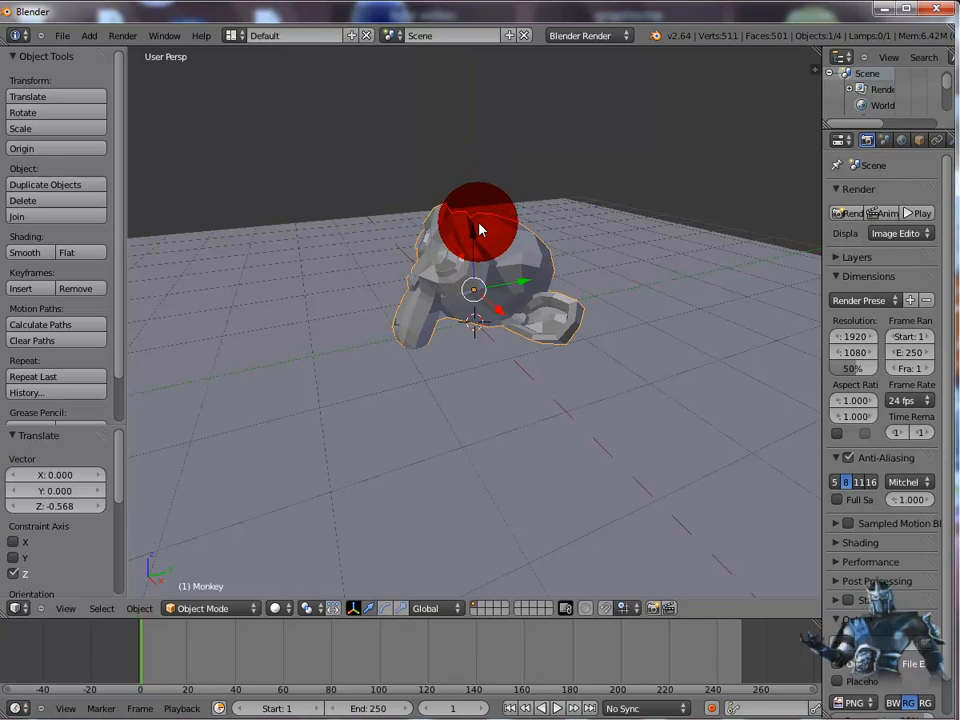
pyautogui.press('KP_5')
pyautogui.press('KP_3')
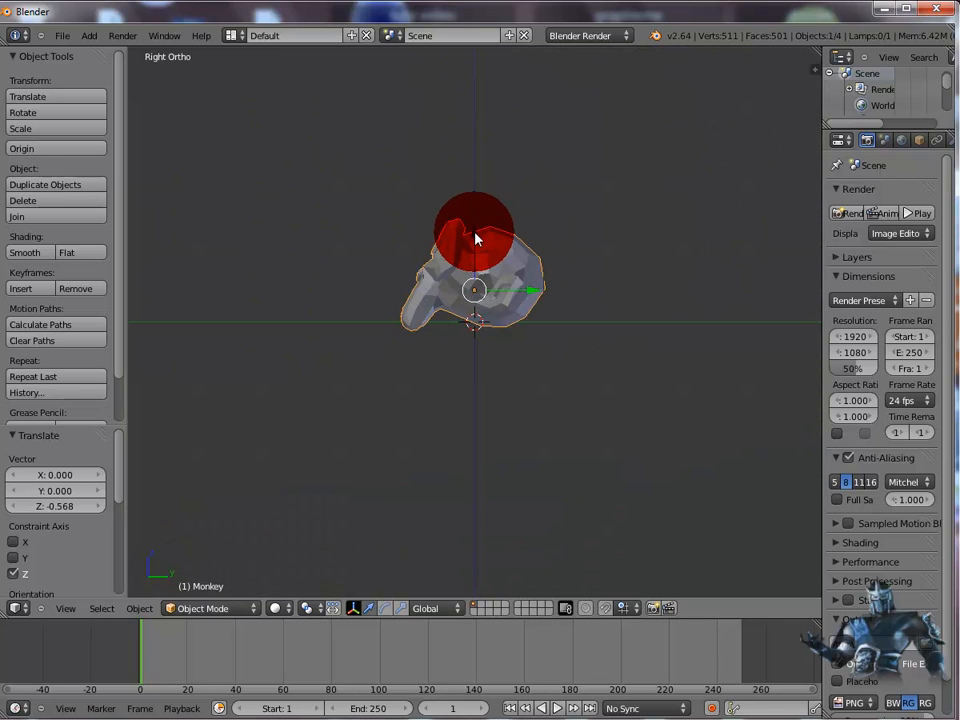
pyautogui.press('g')
pyautogui.press('z')
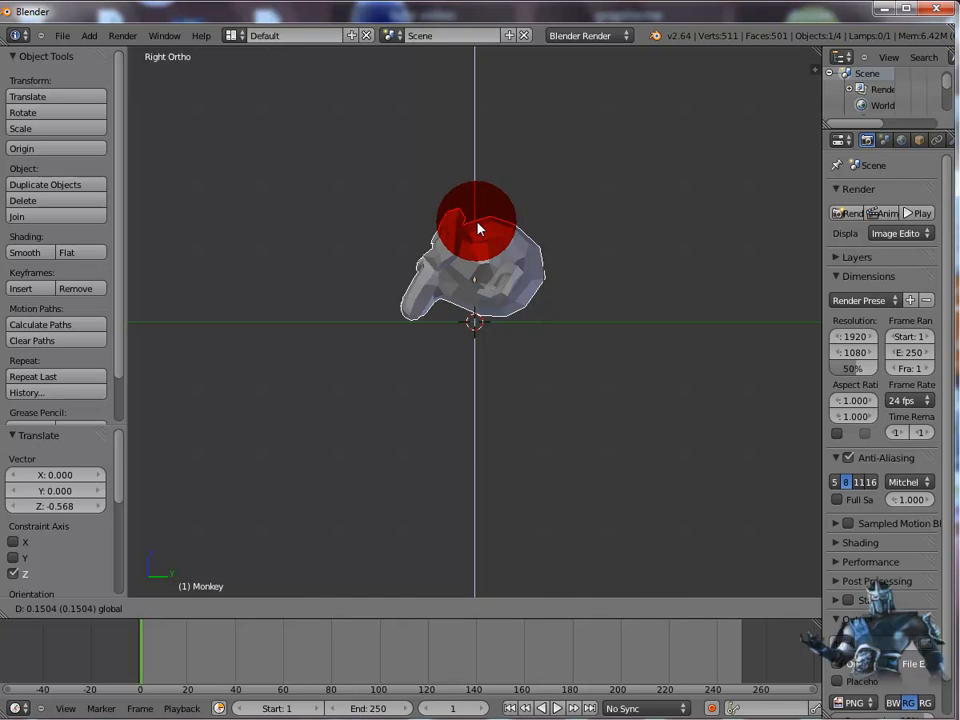
pyautogui.click(480, 228)
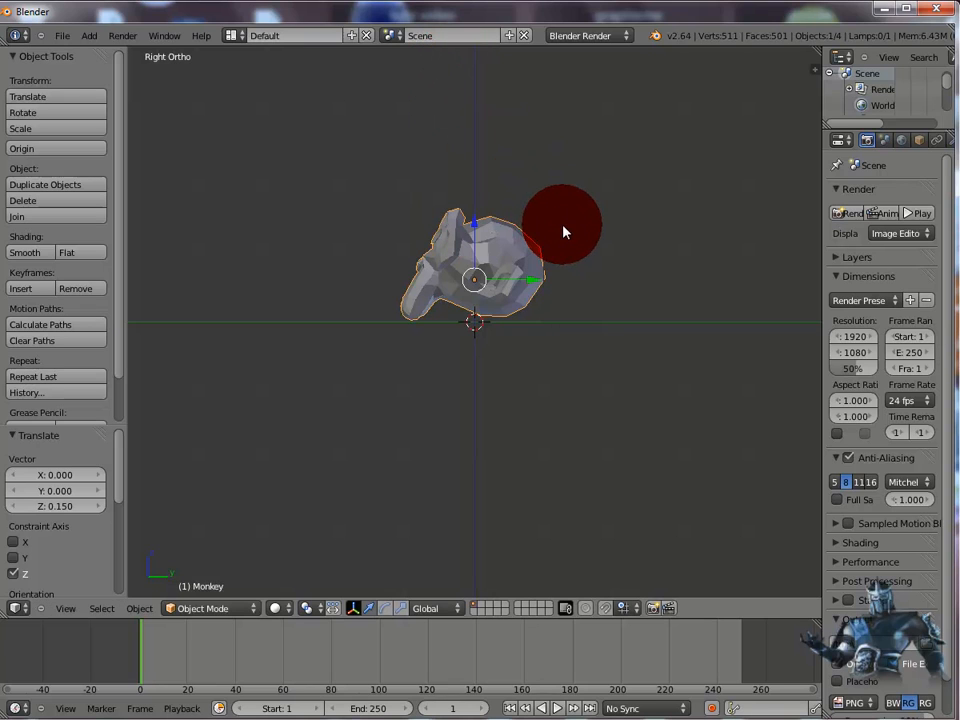
# Rotate the monkey about 46.8° around the Z axis so its face turns towards the camera
pyautogui.moveTo(566, 231); pyautogui.dragTo(656, 288, button='middle')
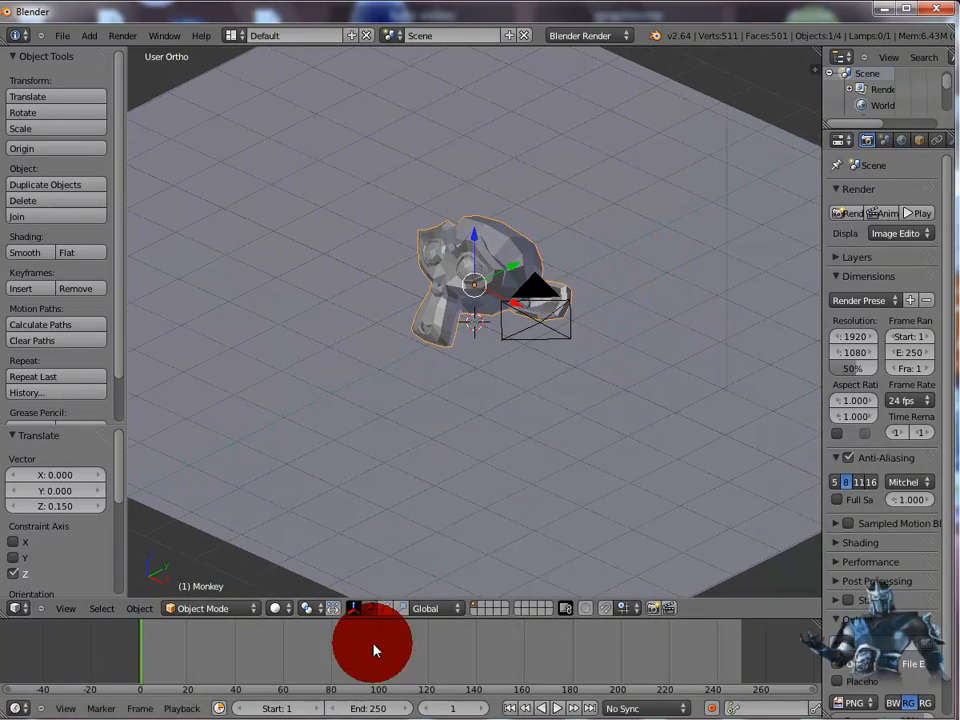
pyautogui.click(385, 608)
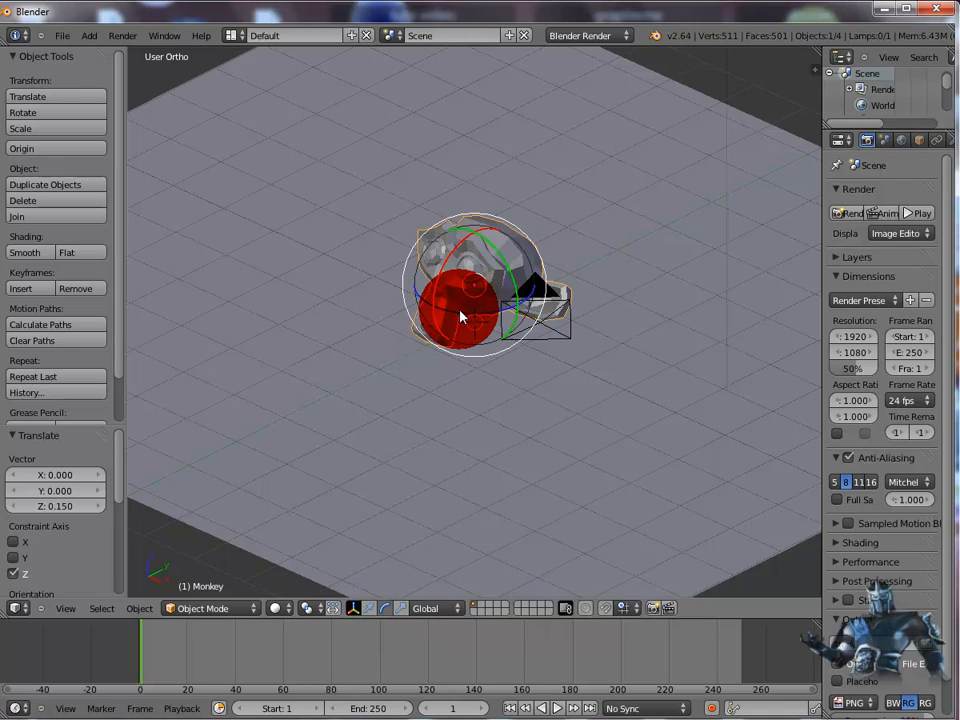
pyautogui.moveTo(461, 311); pyautogui.dragTo(484, 318)
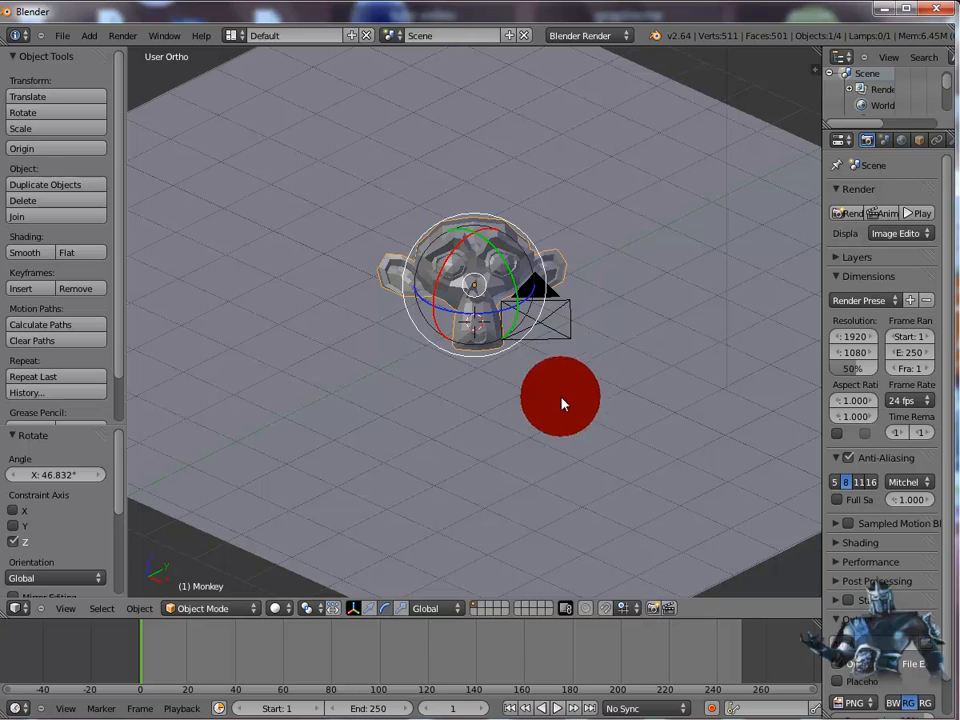
# Render the scene to check the monkey's placement in the camera view, and return to the 3D view
pyautogui.press('F12')
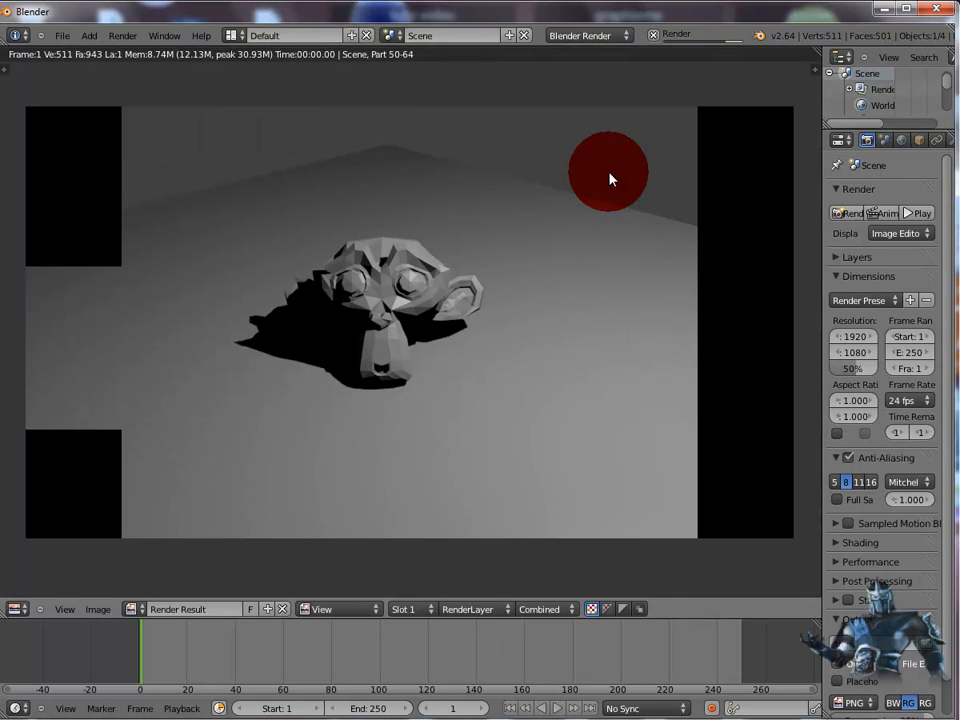
pyautogui.press('Escape')
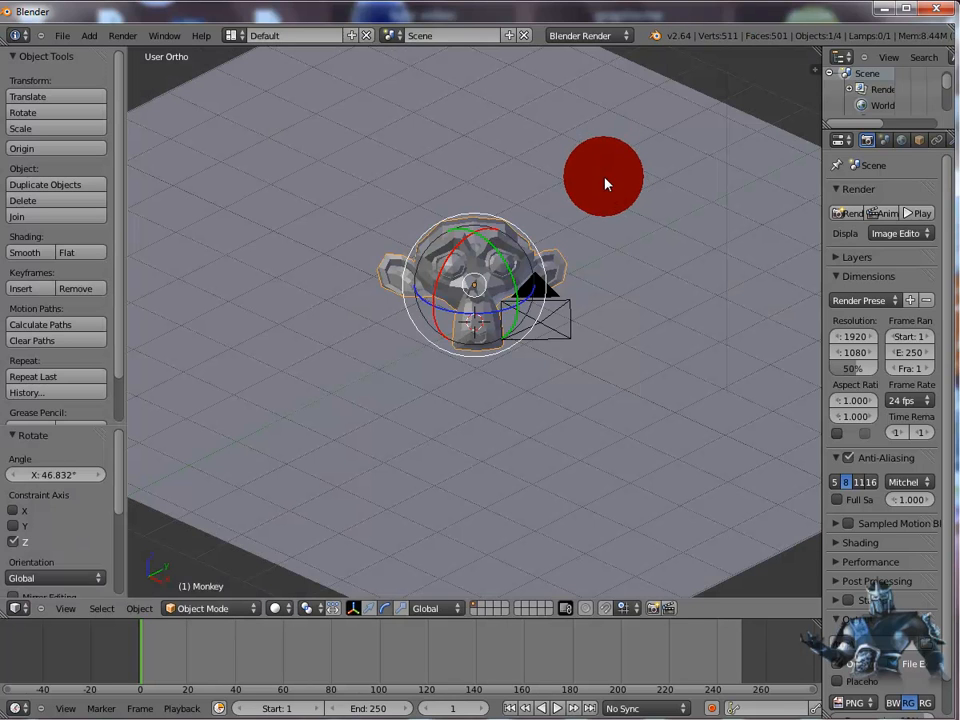
# Add a Subdivision Surface modifier to the monkey and set its shading to smooth
pyautogui.click(369, 609)
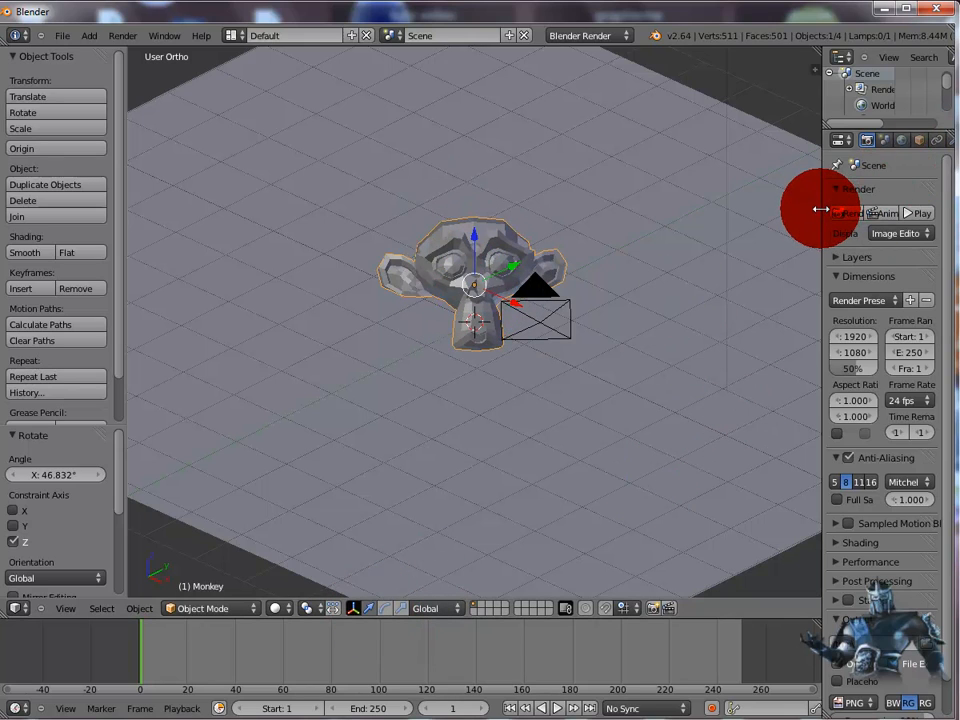
pyautogui.moveTo(821, 209); pyautogui.dragTo(778, 210)
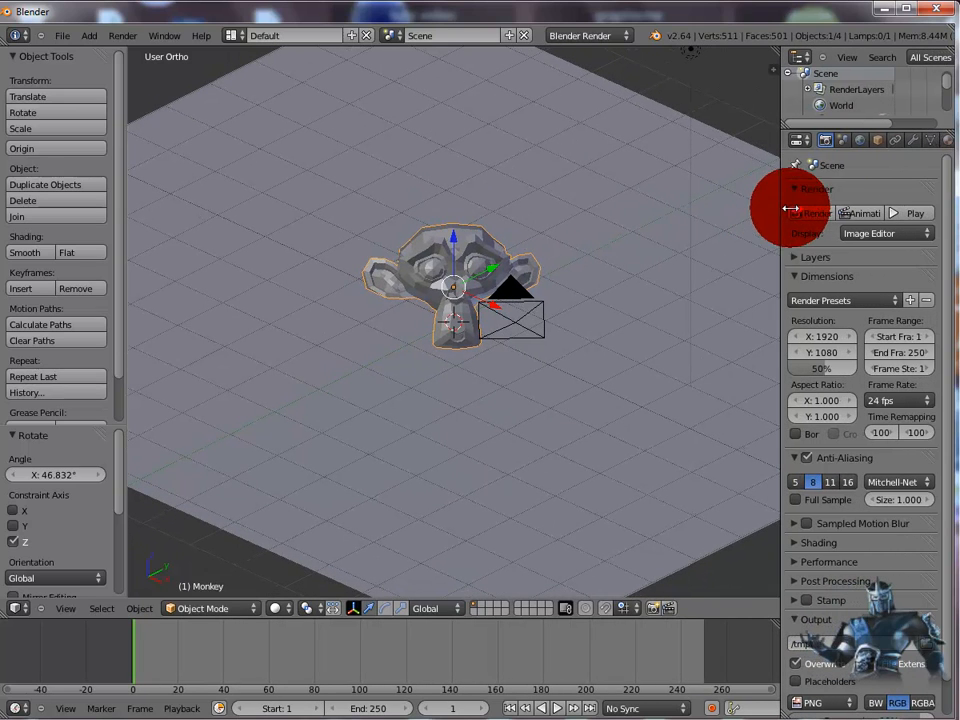
pyautogui.click(913, 143)
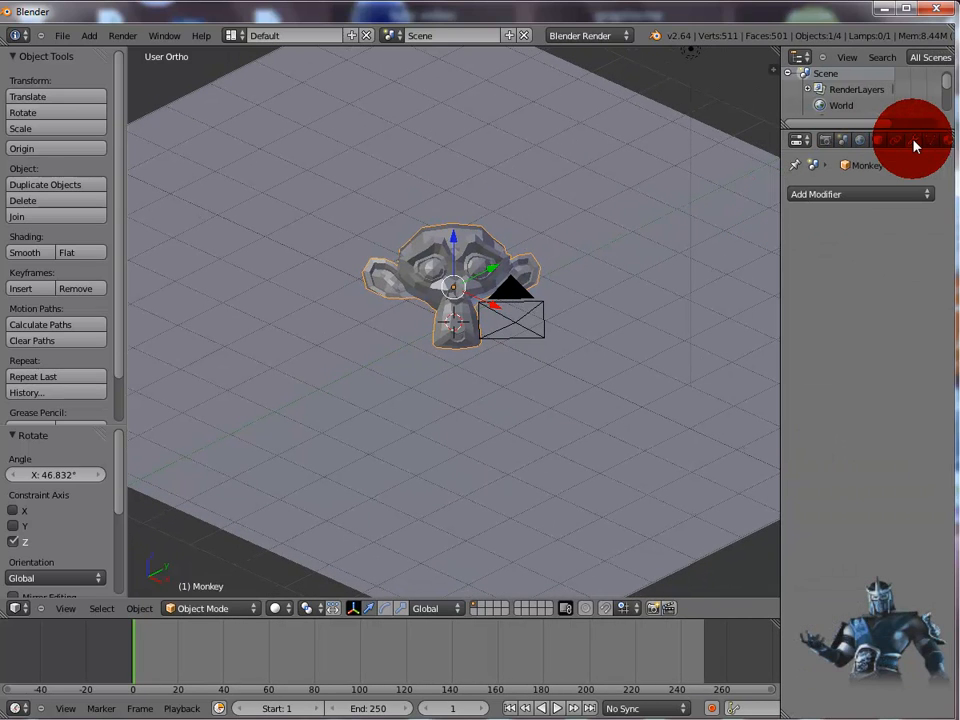
pyautogui.click(882, 196)
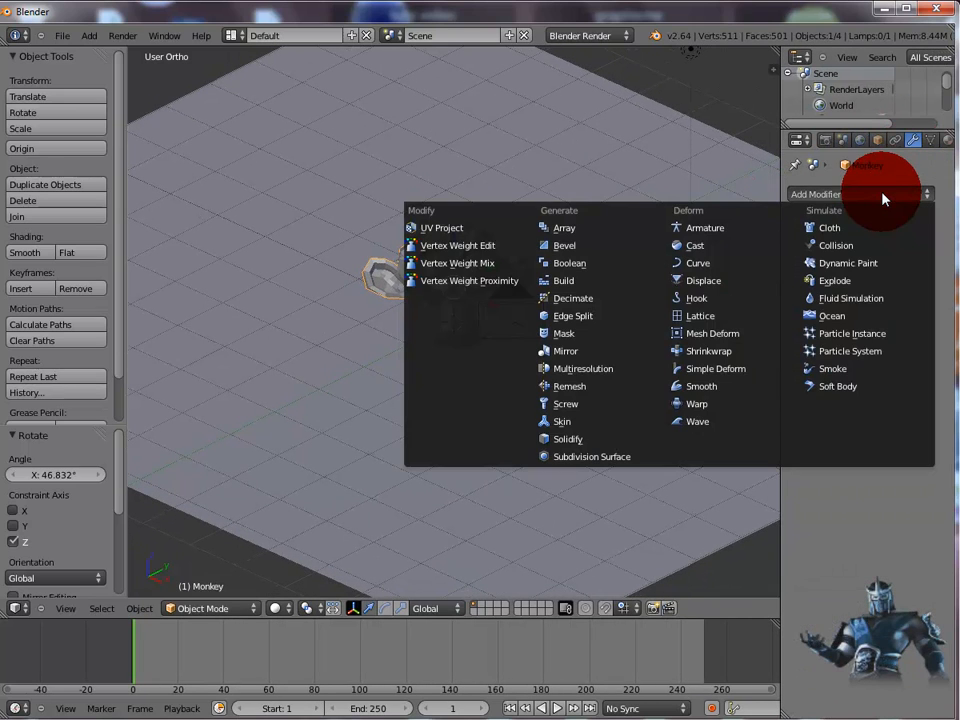
pyautogui.click(612, 463)
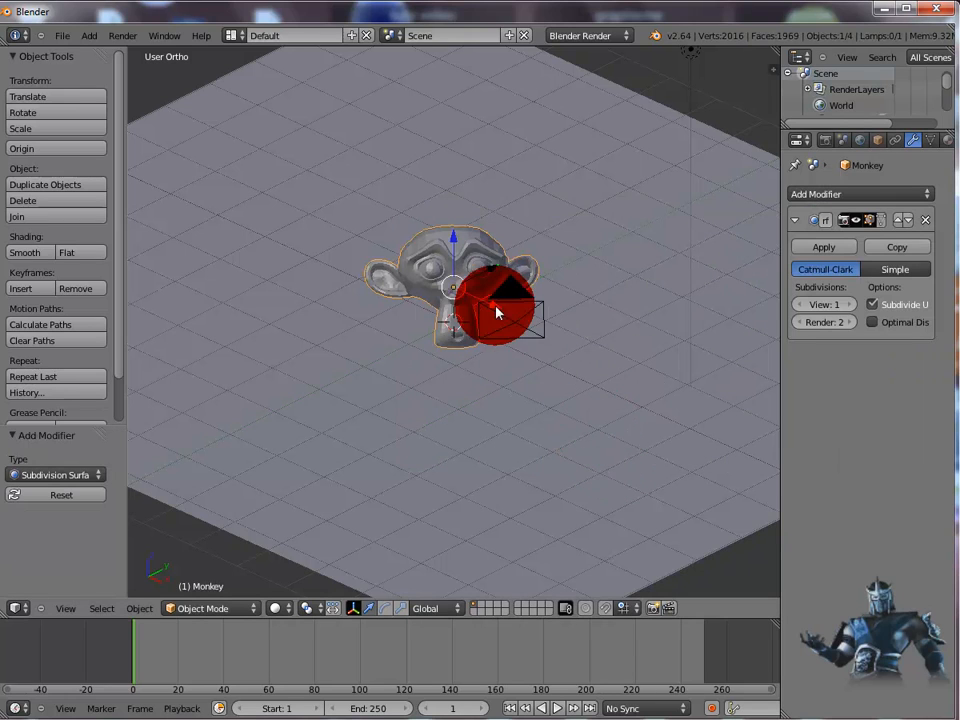
pyautogui.click(33, 254)
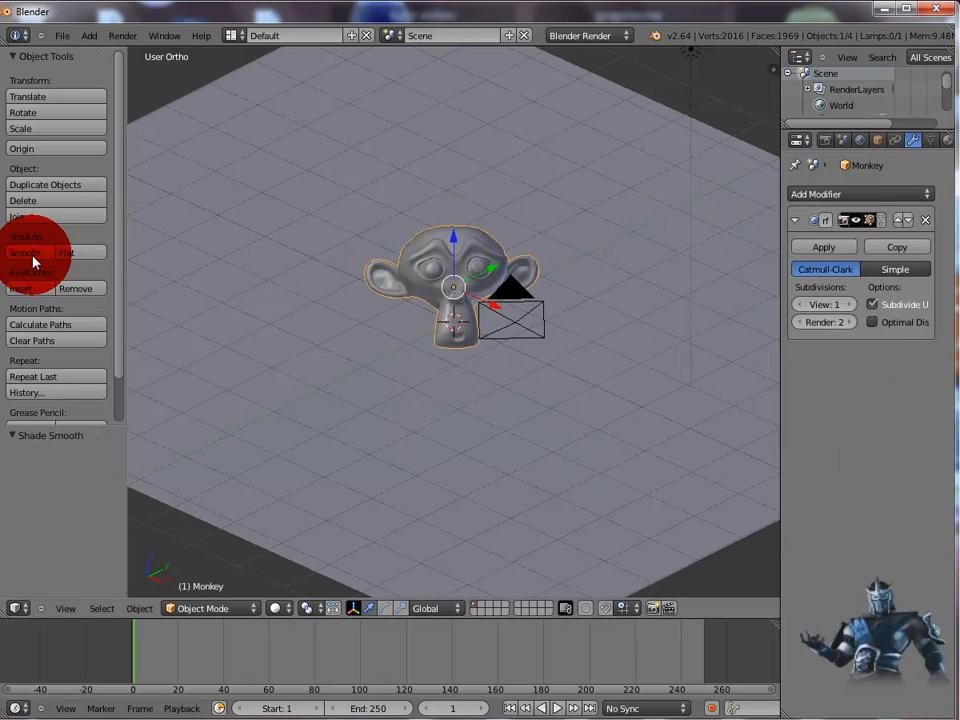
pyautogui.scroll(2, 628, 444)
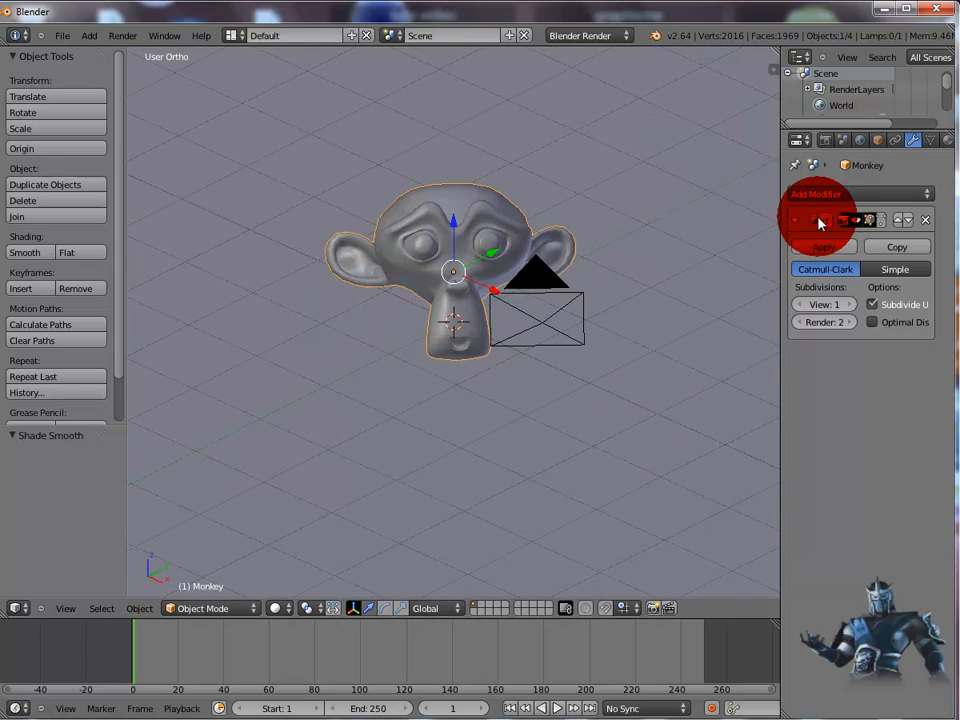
# Create a new material for the monkey with a grey-blue diffuse colour of about R 0.321, G 0.424, B 0.538
pyautogui.moveTo(779, 221); pyautogui.dragTo(754, 222)
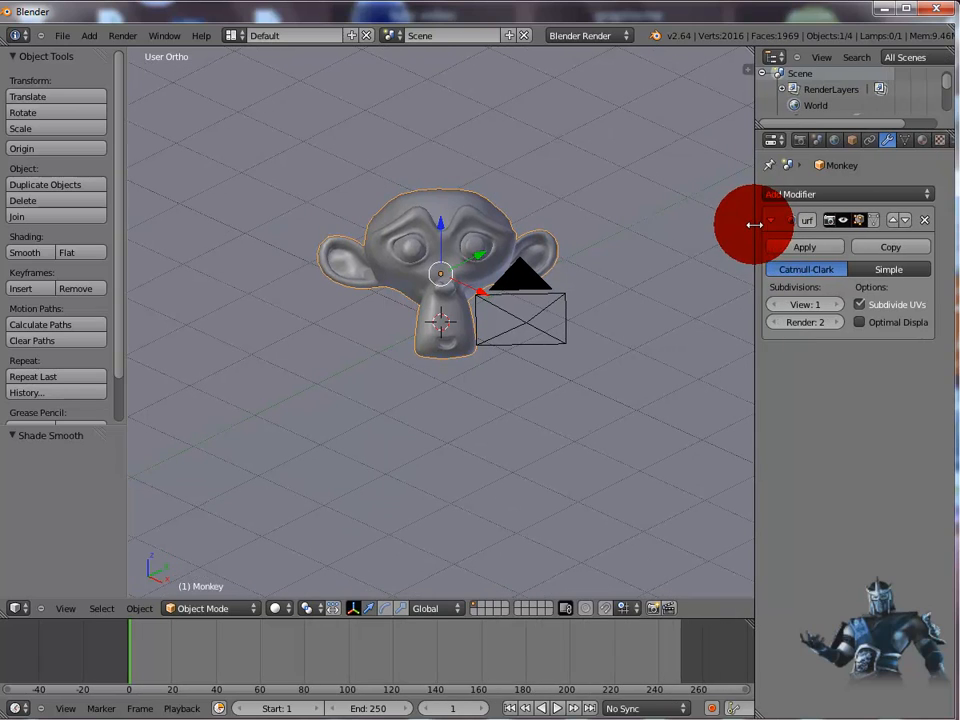
pyautogui.click(922, 142)
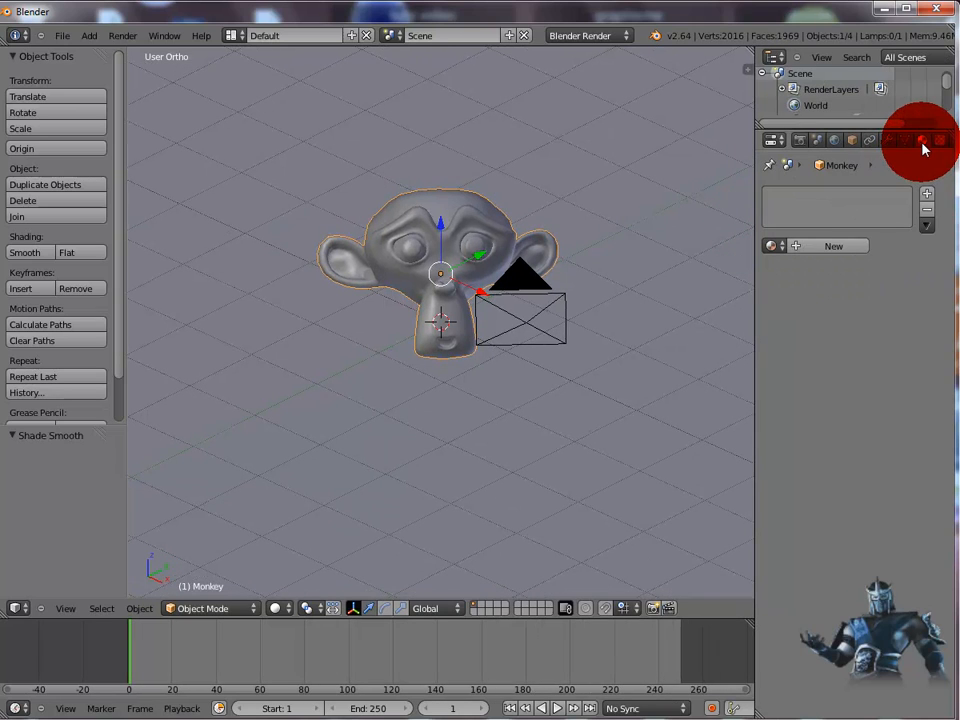
pyautogui.click(830, 247)
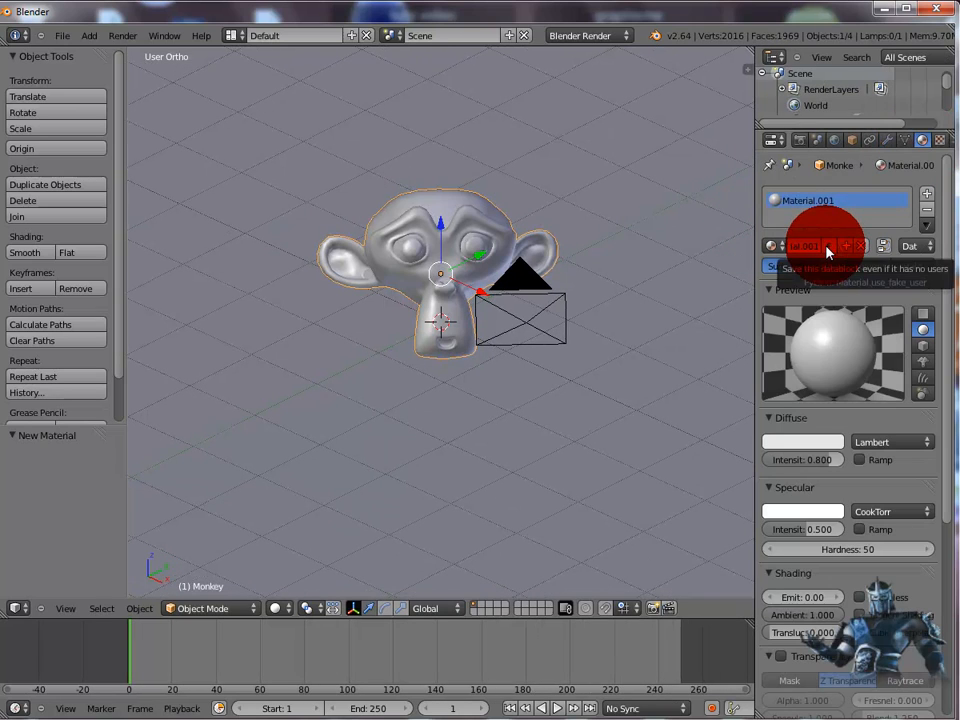
pyautogui.click(820, 444)
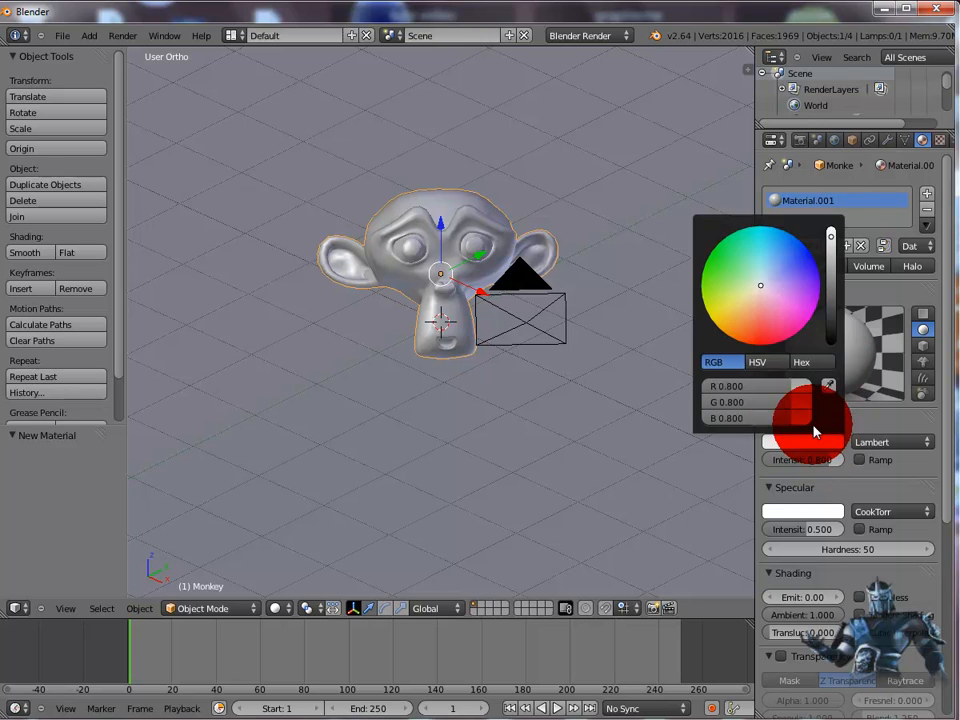
pyautogui.click(771, 261)
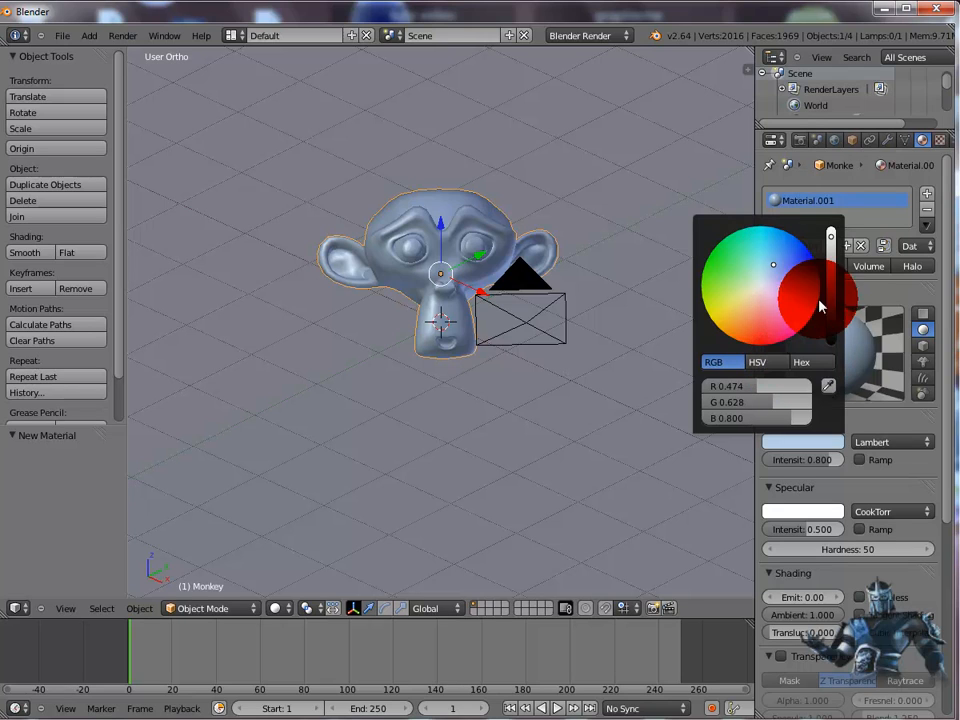
pyautogui.moveTo(834, 245); pyautogui.dragTo(834, 262)
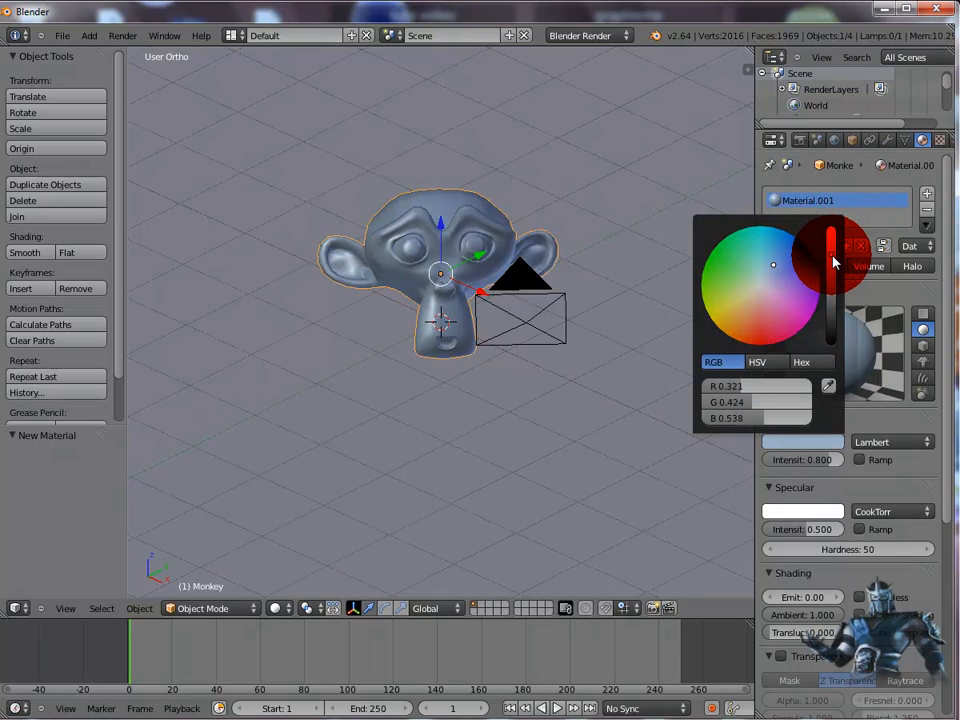
# Enable Mirror on the monkey's material with a reflectivity of about 0.283, then test-render the scene and return to the 3D view
pyautogui.click(864, 419)
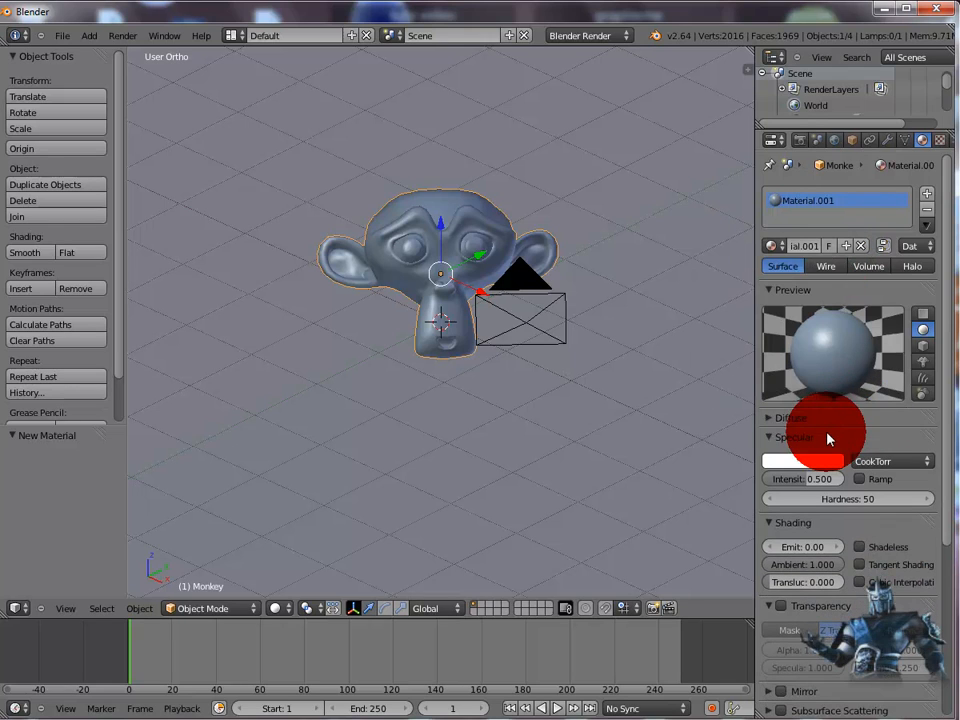
pyautogui.click(770, 441)
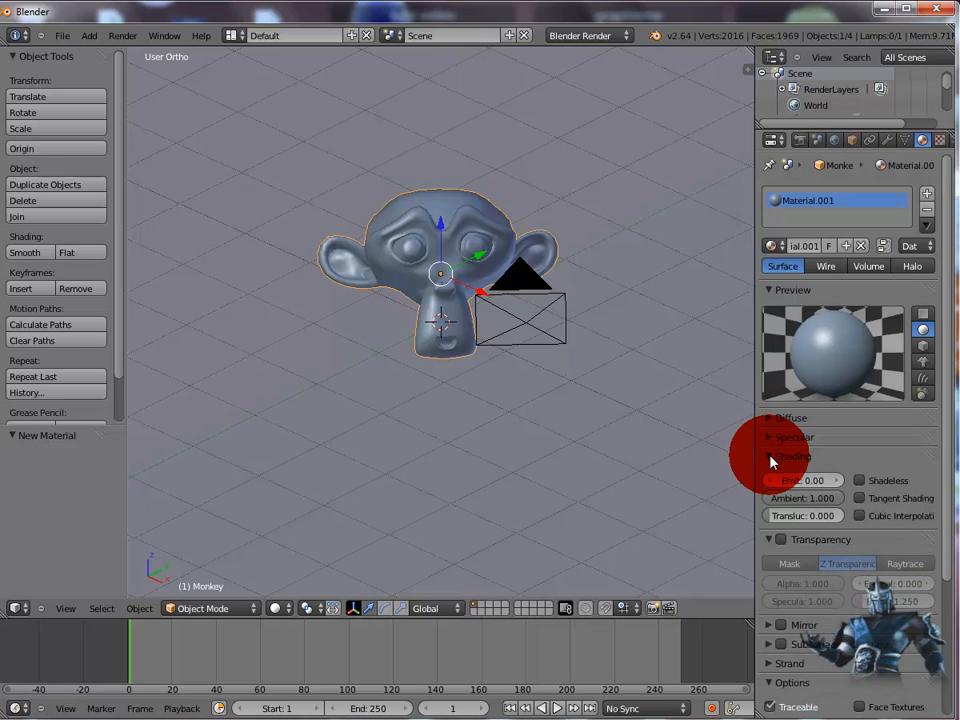
pyautogui.click(770, 458)
pyautogui.click(771, 476)
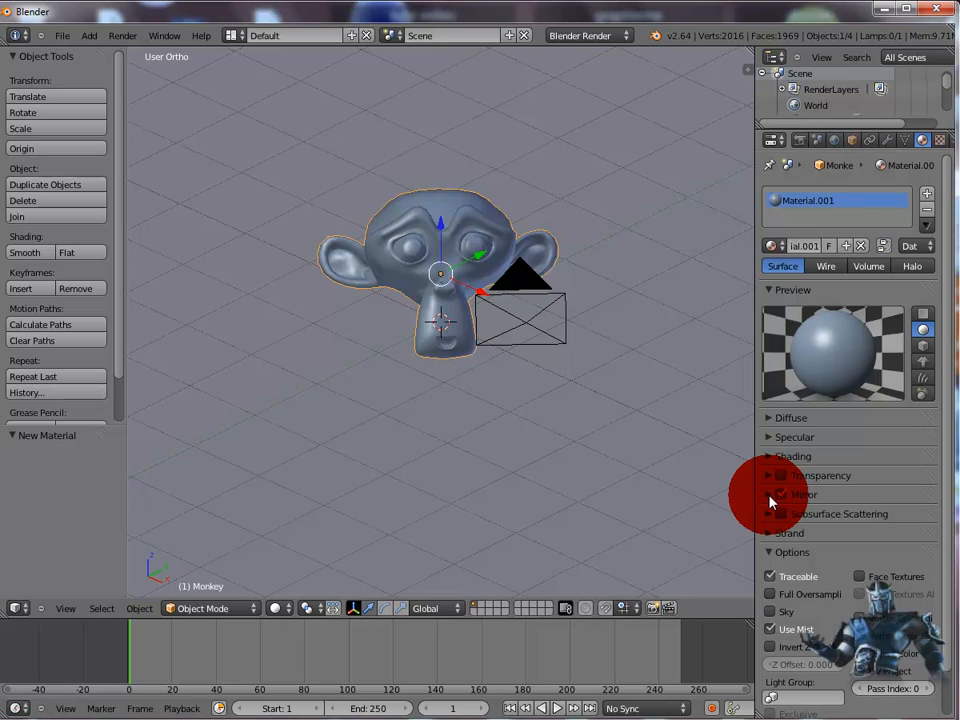
pyautogui.click(770, 496)
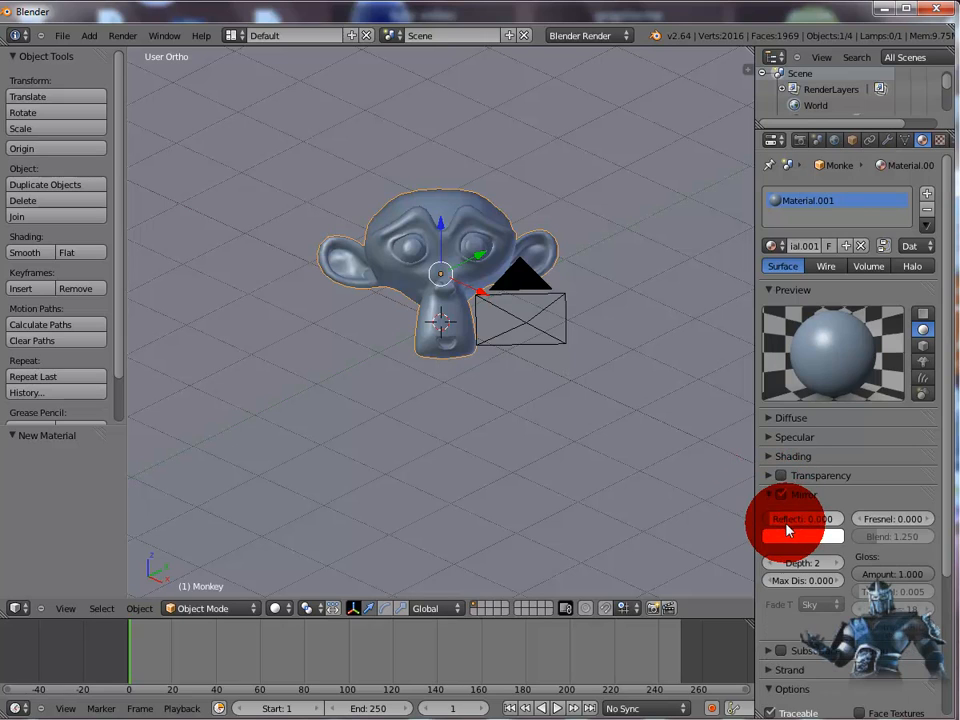
pyautogui.moveTo(781, 524); pyautogui.dragTo(803, 524)
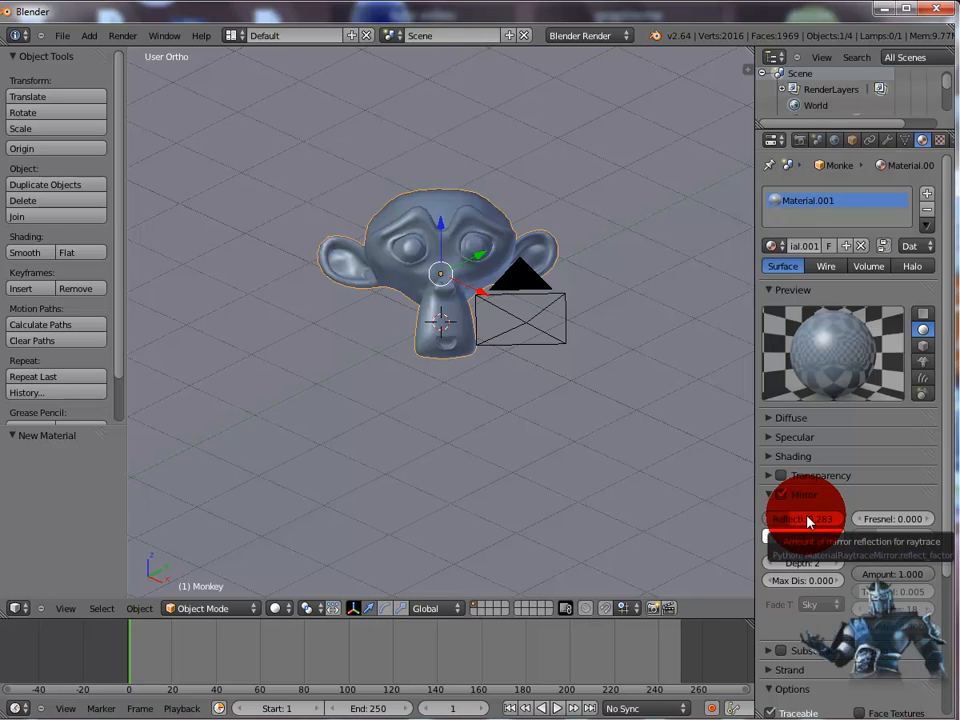
pyautogui.press('F12')
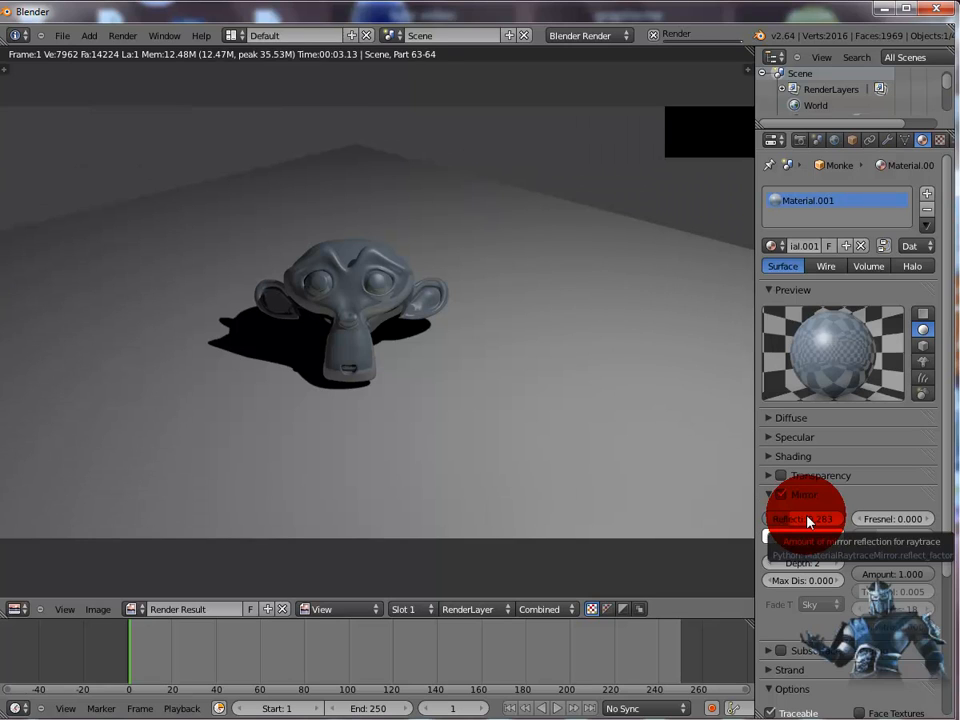
pyautogui.press('Escape')
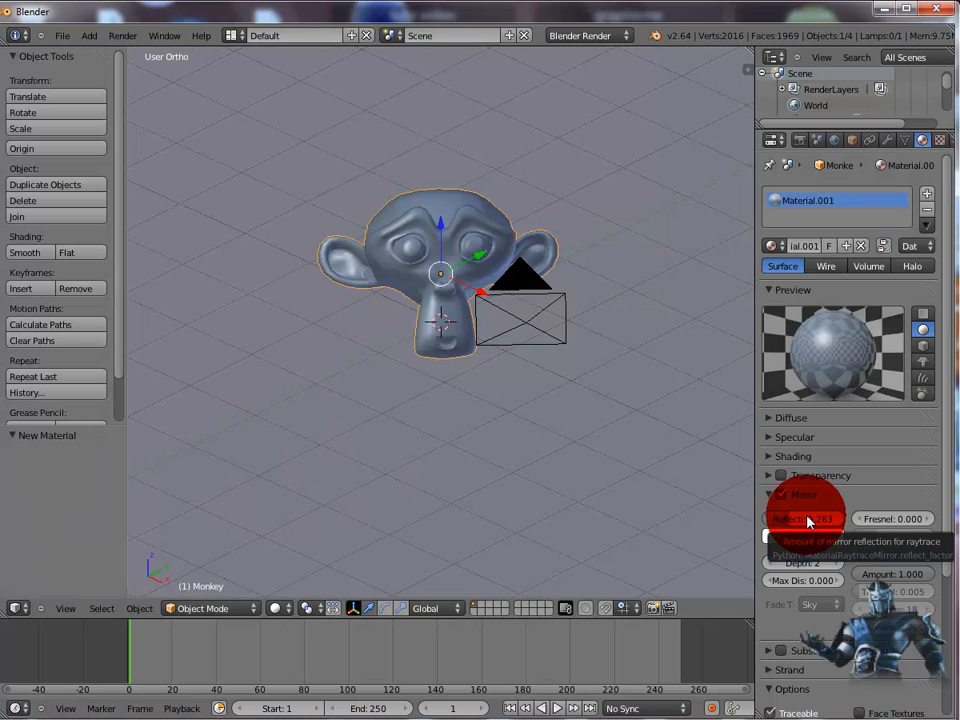
# Set the material's mirror reflectivity to about 0.525 and its Fresnel to 1.880, rendering the scene to check each change
pyautogui.moveTo(808, 521)
pyautogui.mouseDown()
pyautogui.moveTo(796, 527)
pyautogui.moveTo(823, 530)
pyautogui.mouseUp()
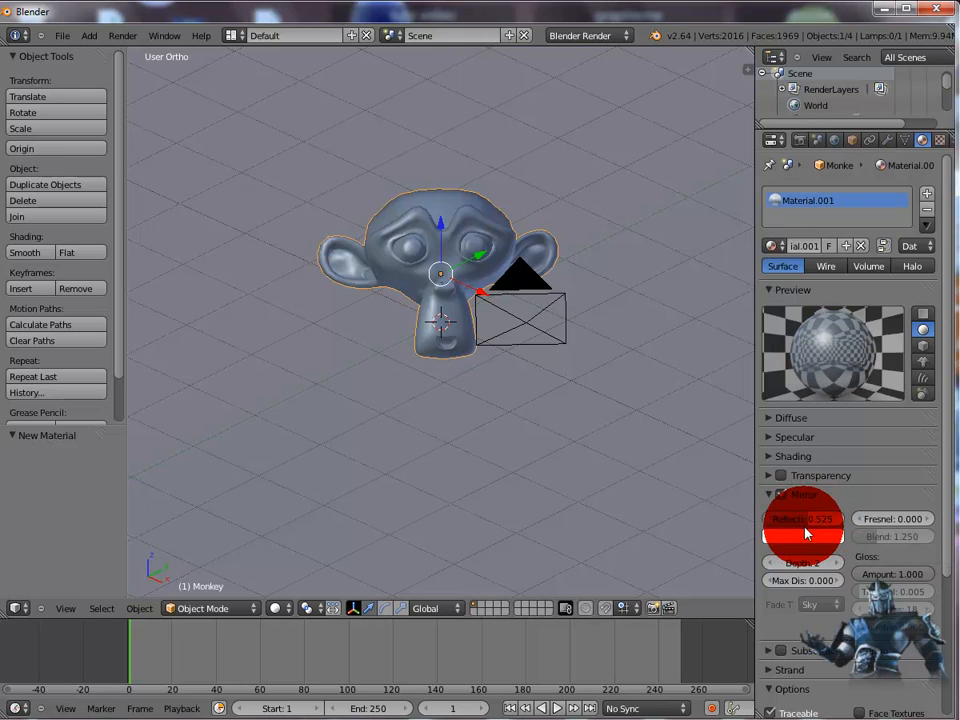
pyautogui.press('F12')
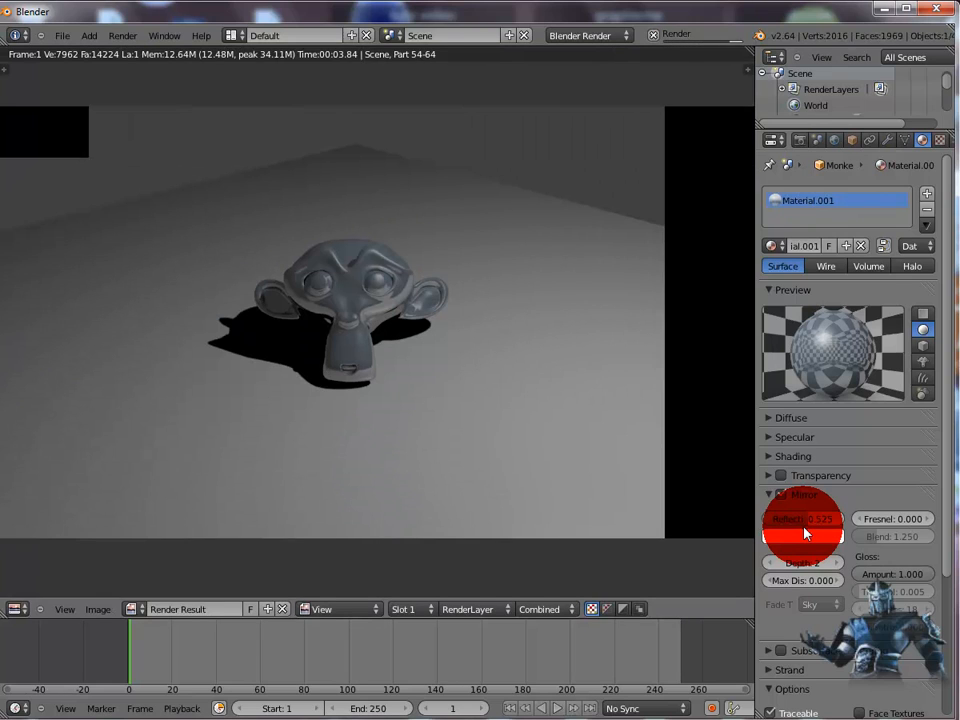
pyautogui.click(857, 527)
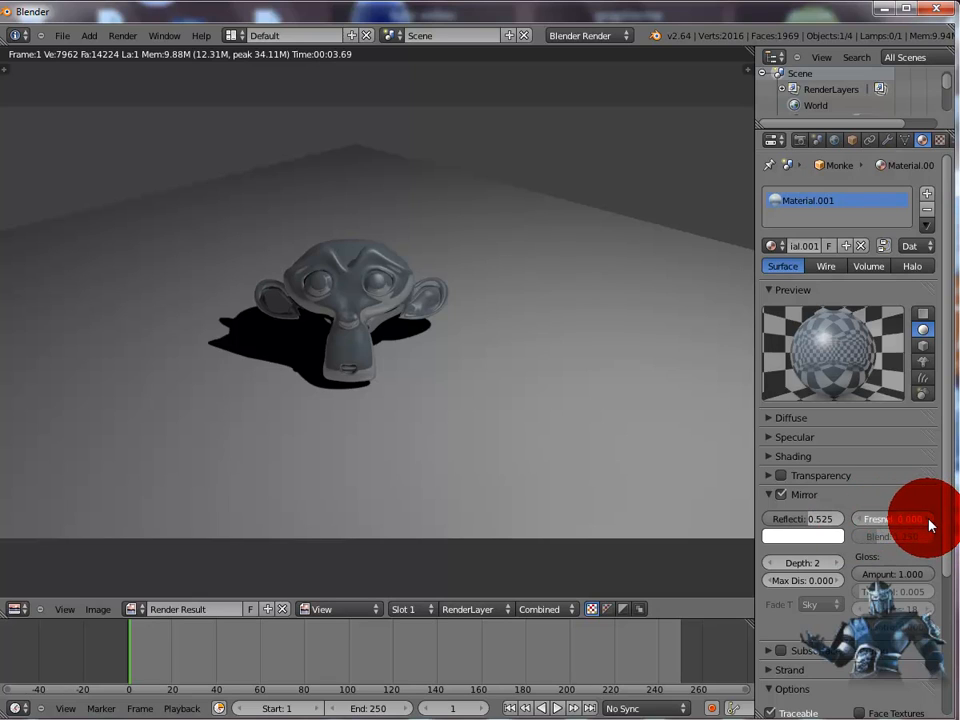
pyautogui.moveTo(935, 527); pyautogui.dragTo(945, 525)
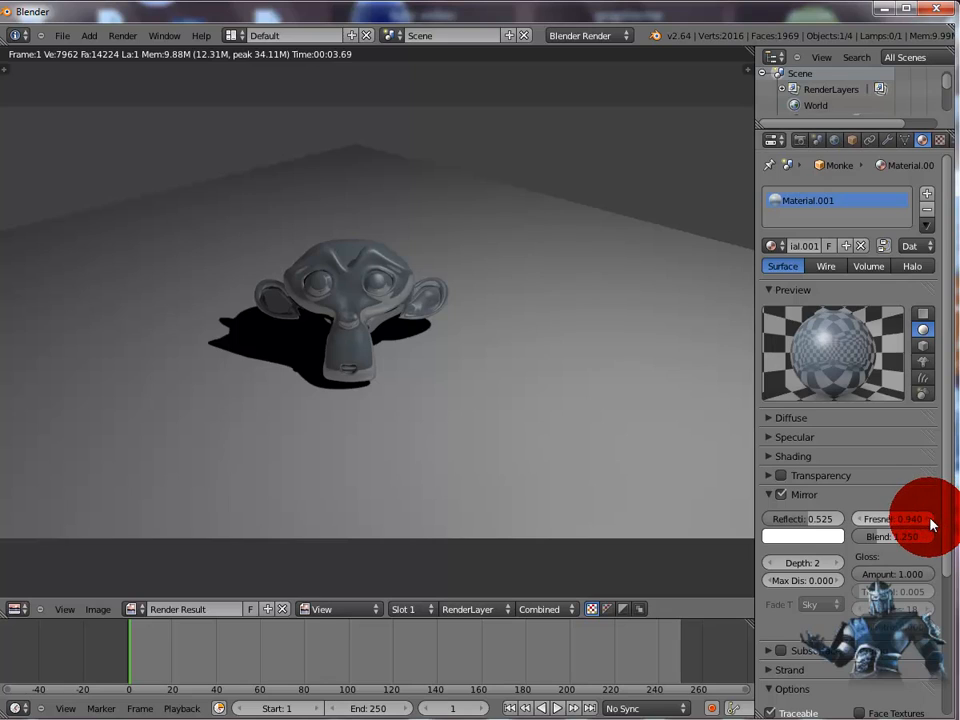
pyautogui.moveTo(931, 525); pyautogui.dragTo(955, 522)
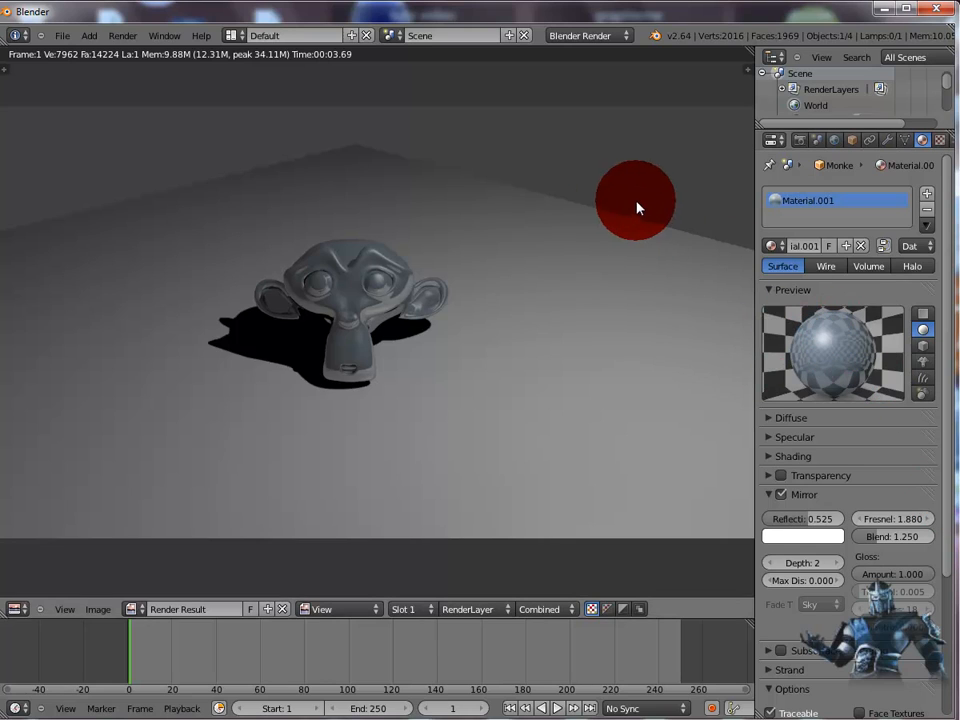
pyautogui.press('F12')
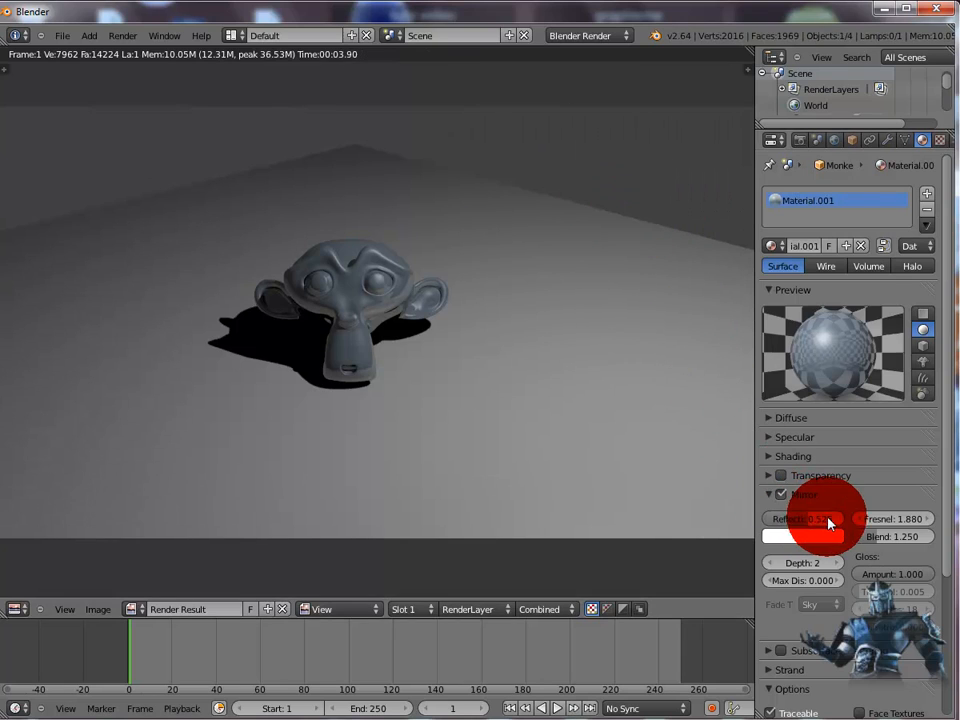
# Raise the mirror reflectivity to about 0.677 and render the scene again
pyautogui.moveTo(835, 524); pyautogui.dragTo(848, 526)
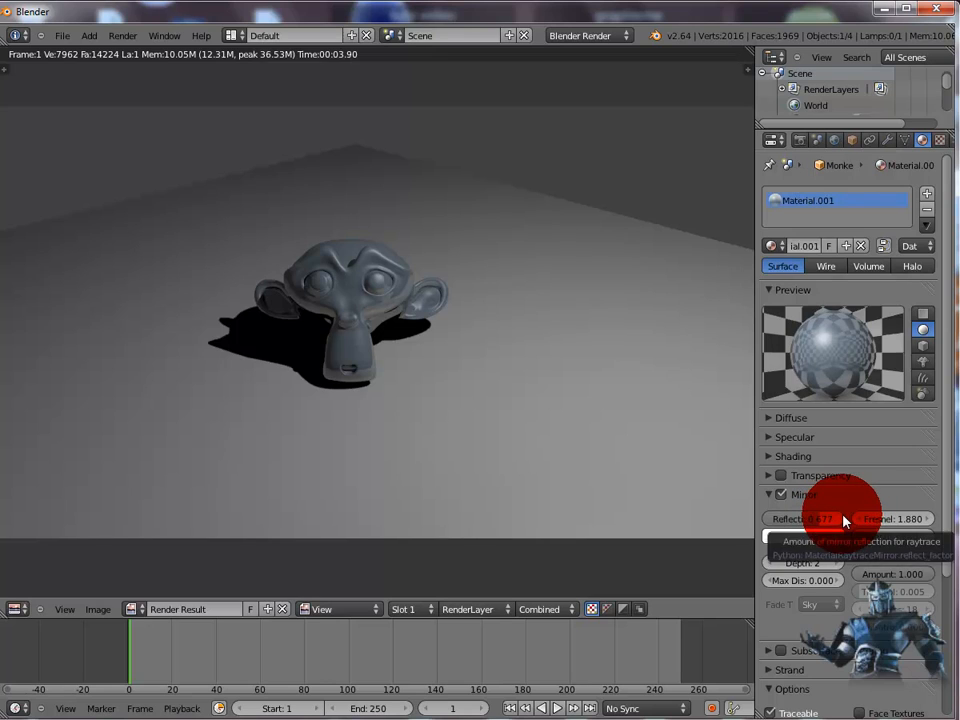
pyautogui.press('F12')
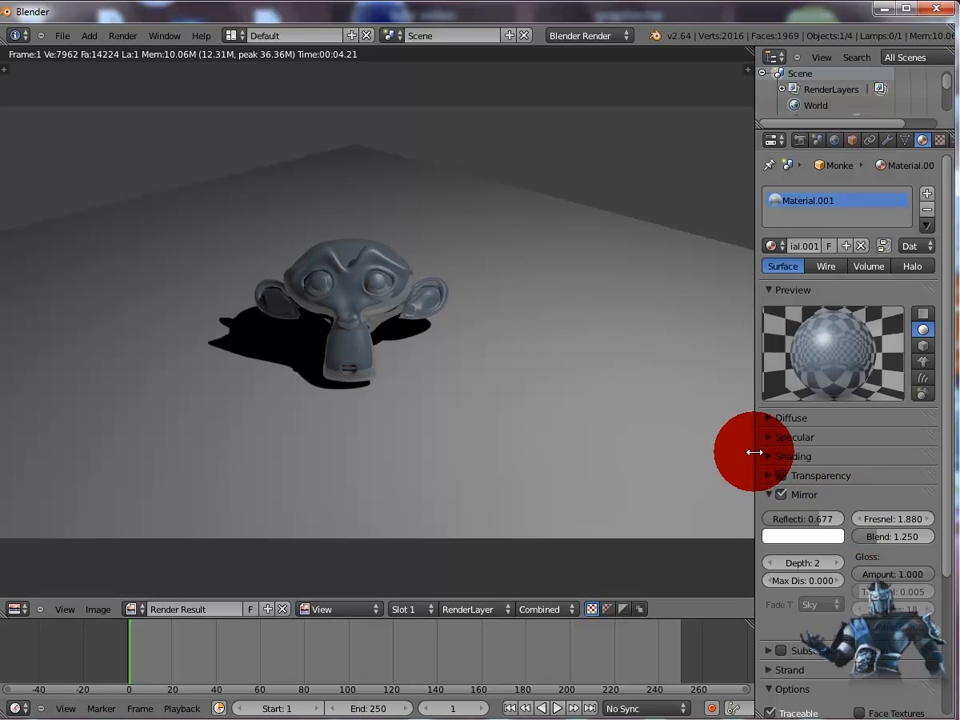
# Widen the properties area and add a new Clouds texture in the first texture slot of the monkey's material
pyautogui.moveTo(754, 452); pyautogui.dragTo(733, 453)
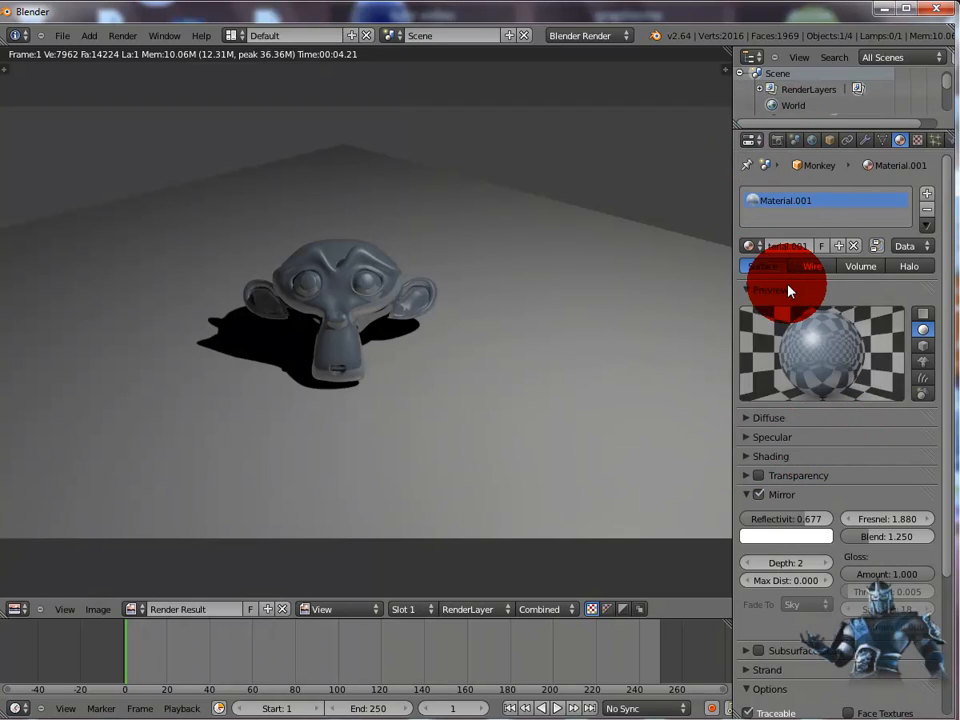
pyautogui.click(918, 141)
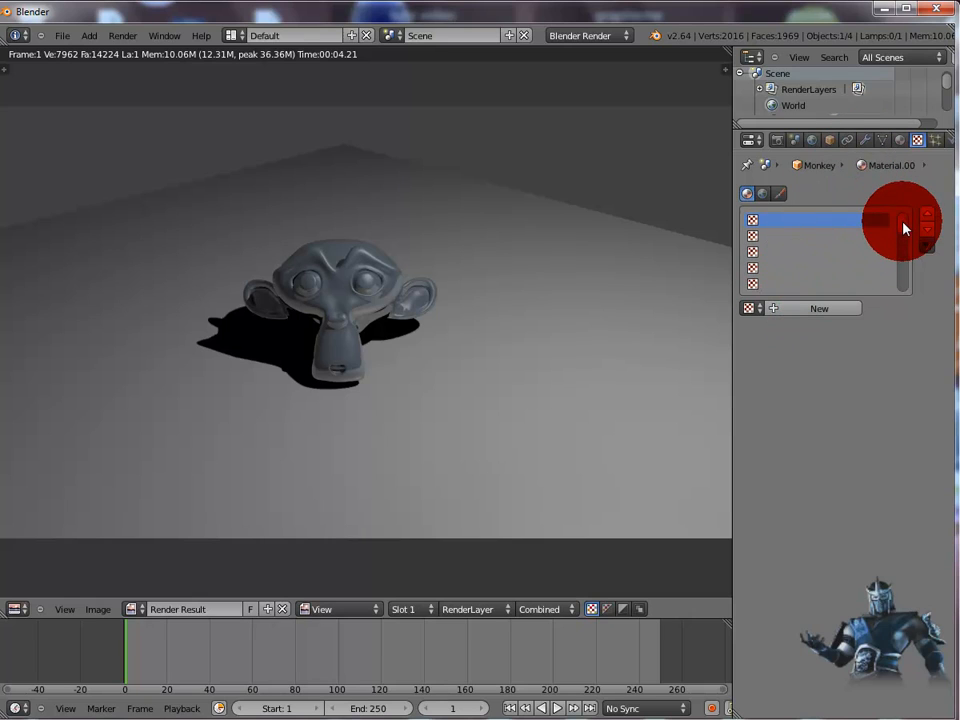
pyautogui.moveTo(903, 221)
pyautogui.mouseDown()
pyautogui.moveTo(906, 281)
pyautogui.moveTo(902, 214)
pyautogui.mouseUp()
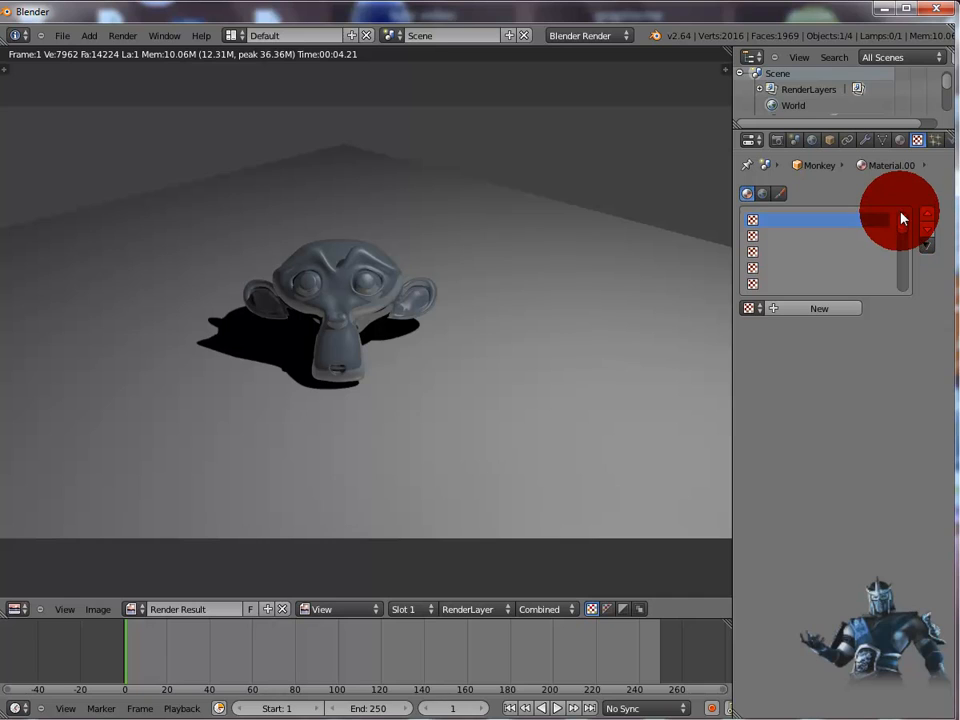
pyautogui.click(820, 310)
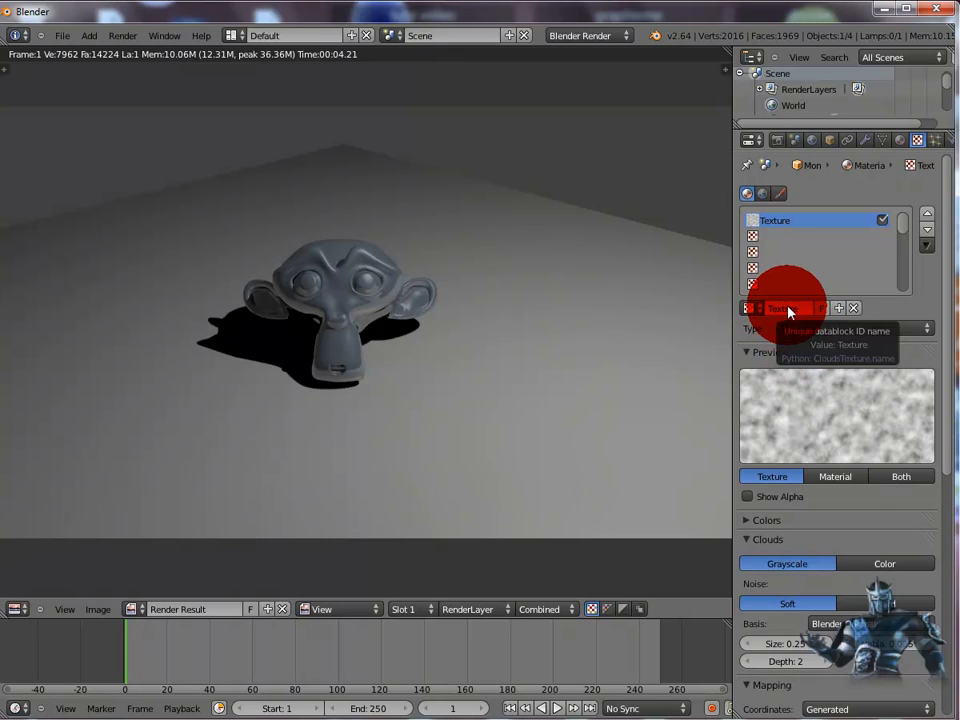
pyautogui.click(928, 338)
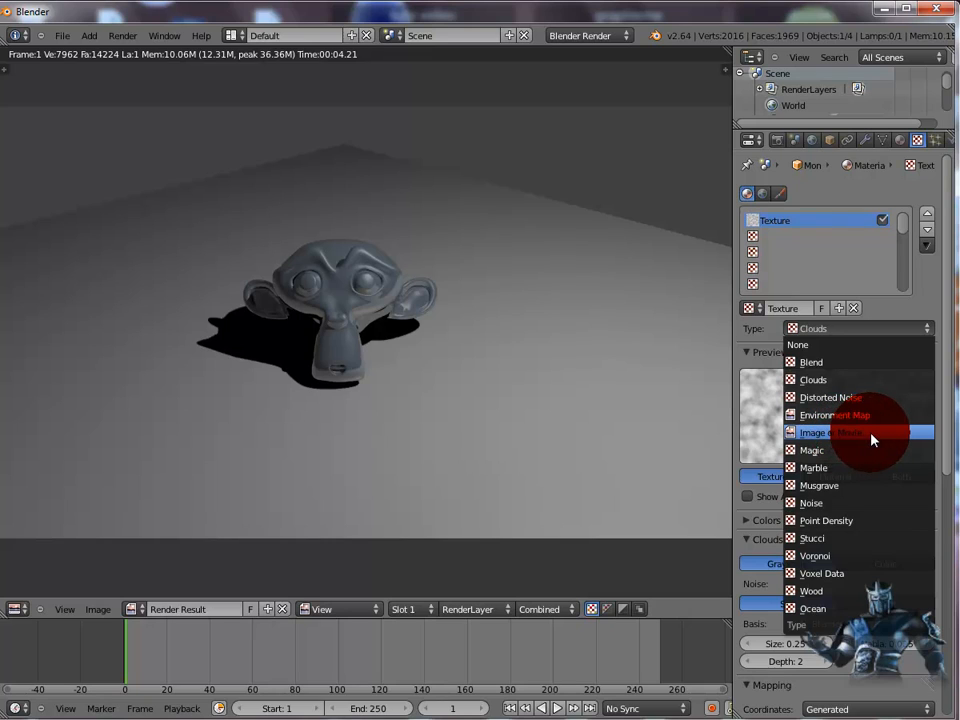
pyautogui.click(814, 383)
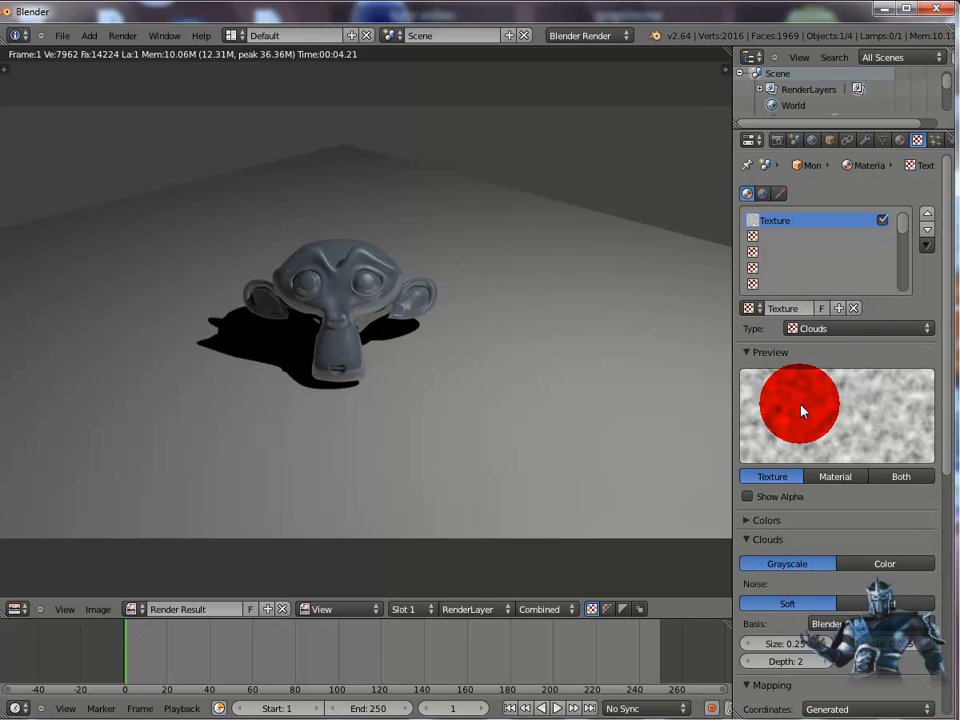
# Switch the texture preview to Material and render the scene with the Clouds texture applied
pyautogui.click(835, 478)
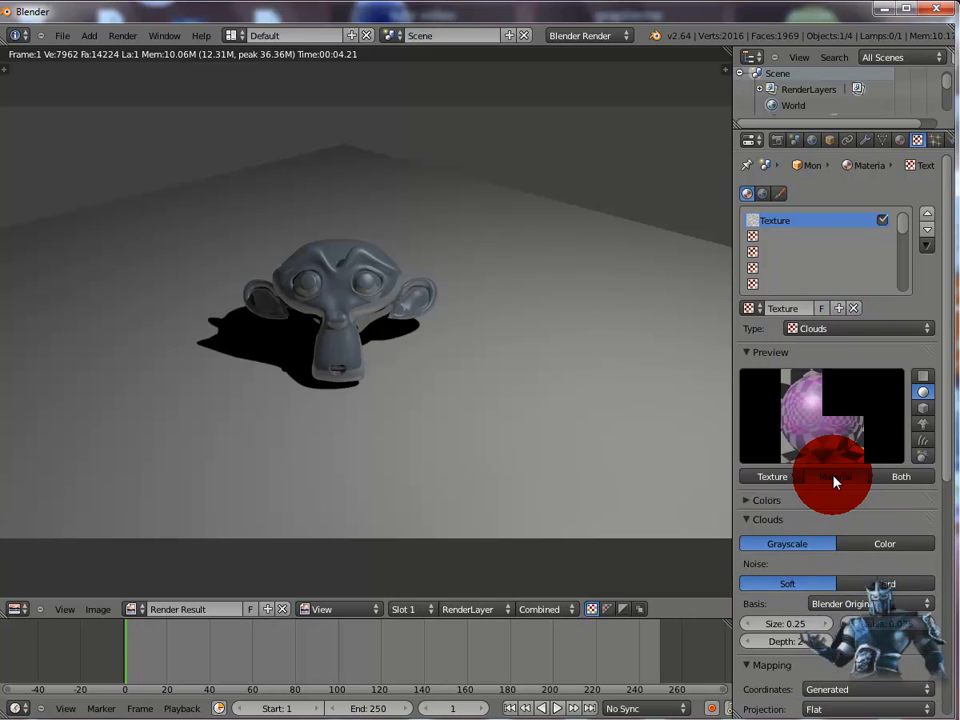
pyautogui.moveTo(950, 457); pyautogui.dragTo(955, 545)
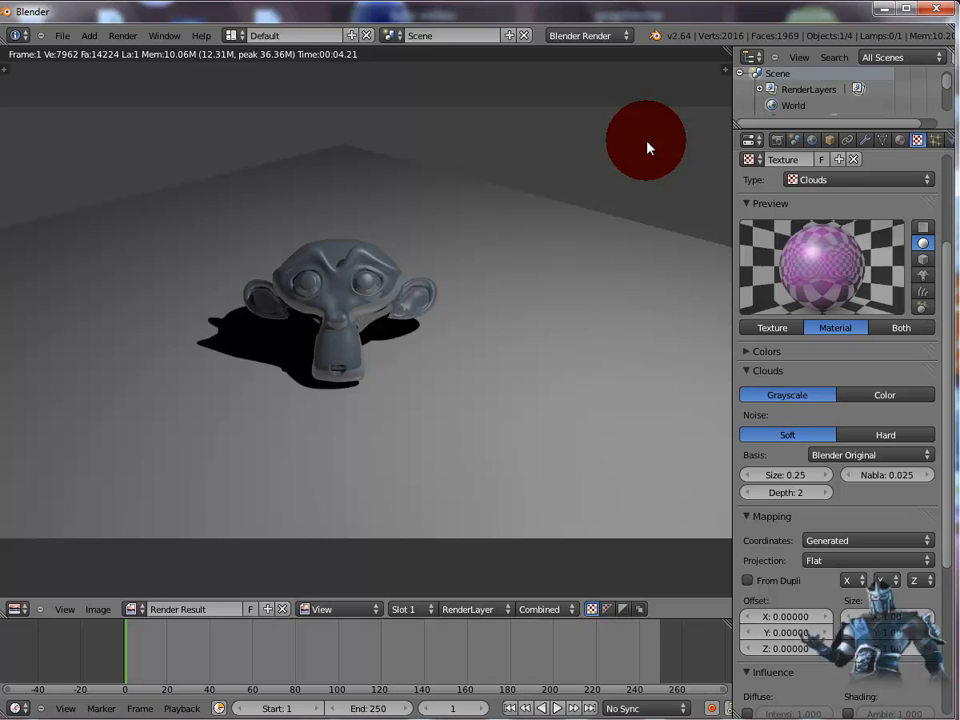
pyautogui.press('F12')
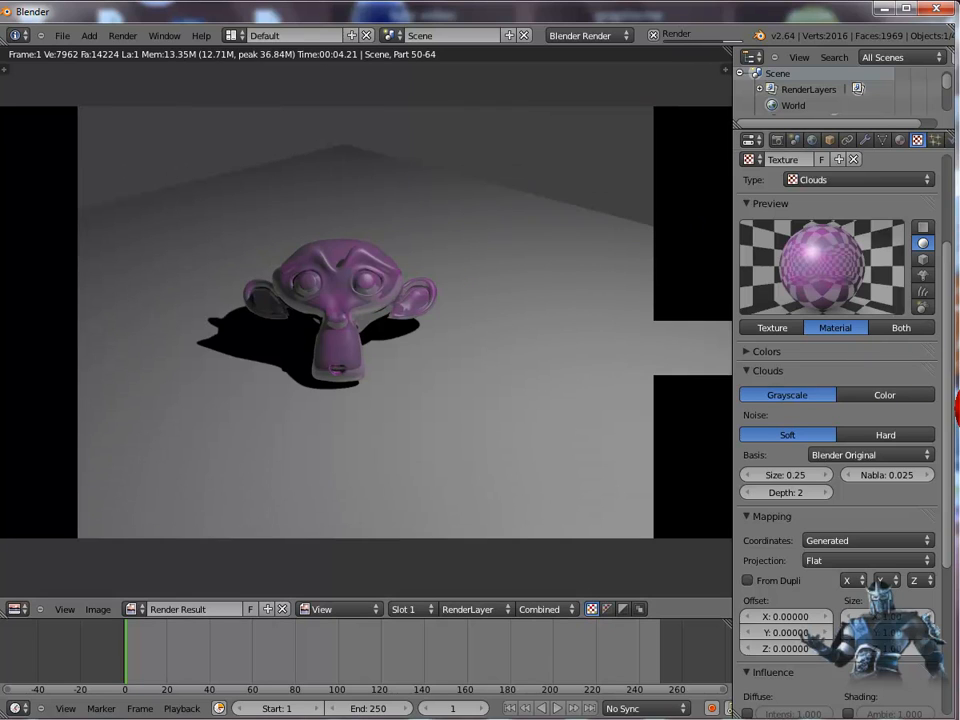
# Review the texture's influence settings, switch the Clouds texture to Color, and render the scene to try the effect
pyautogui.scroll(-2, 937, 488)
pyautogui.scroll(-5, 937, 488)
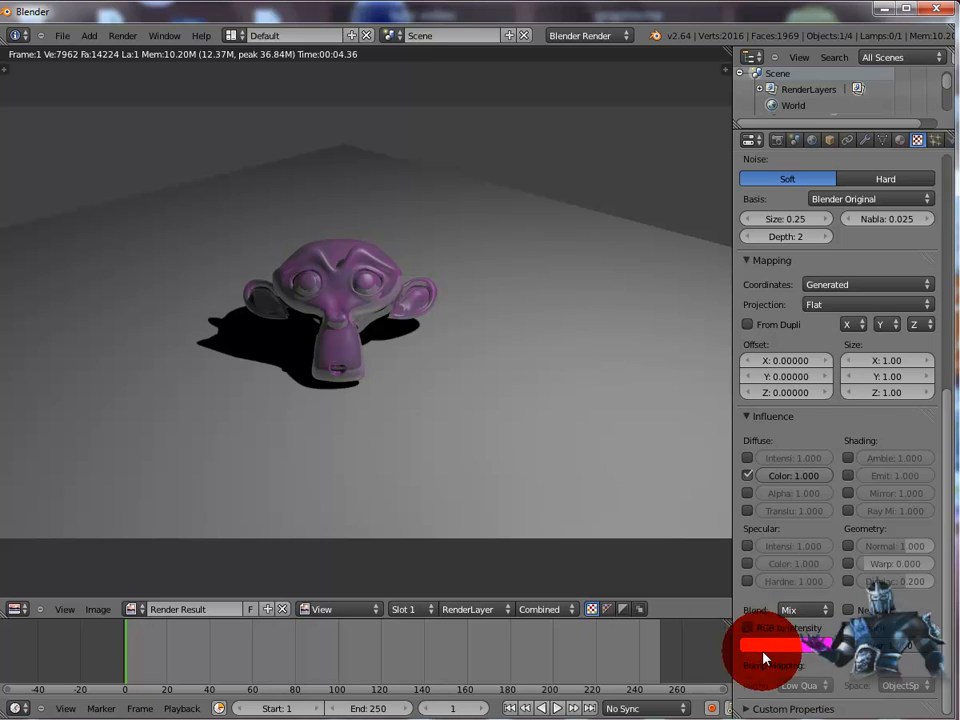
pyautogui.moveTo(950, 598); pyautogui.dragTo(949, 476)
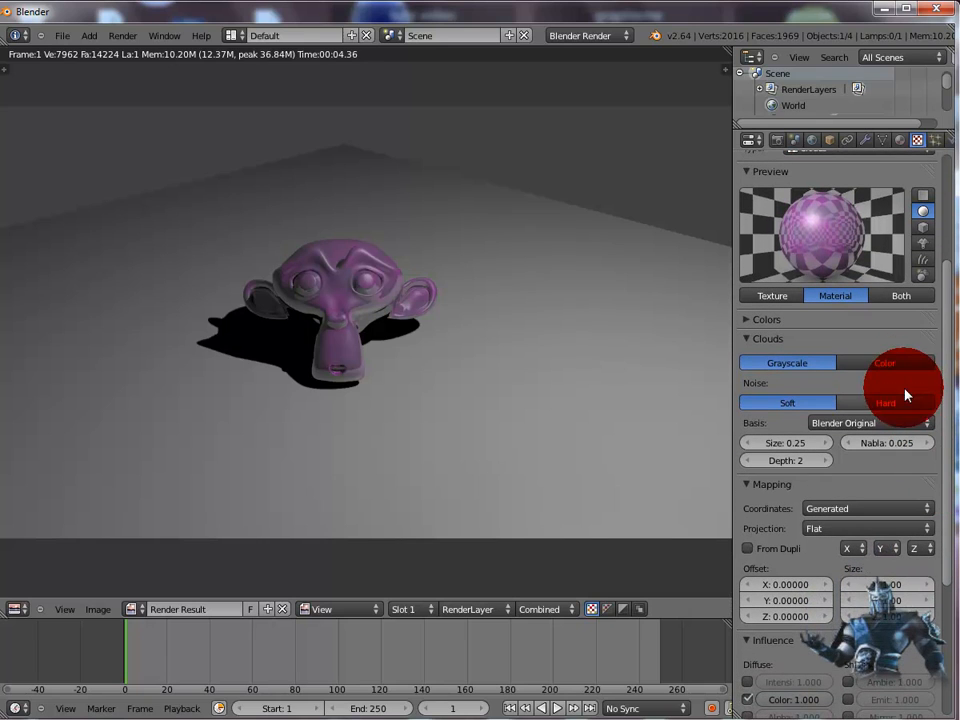
pyautogui.click(884, 364)
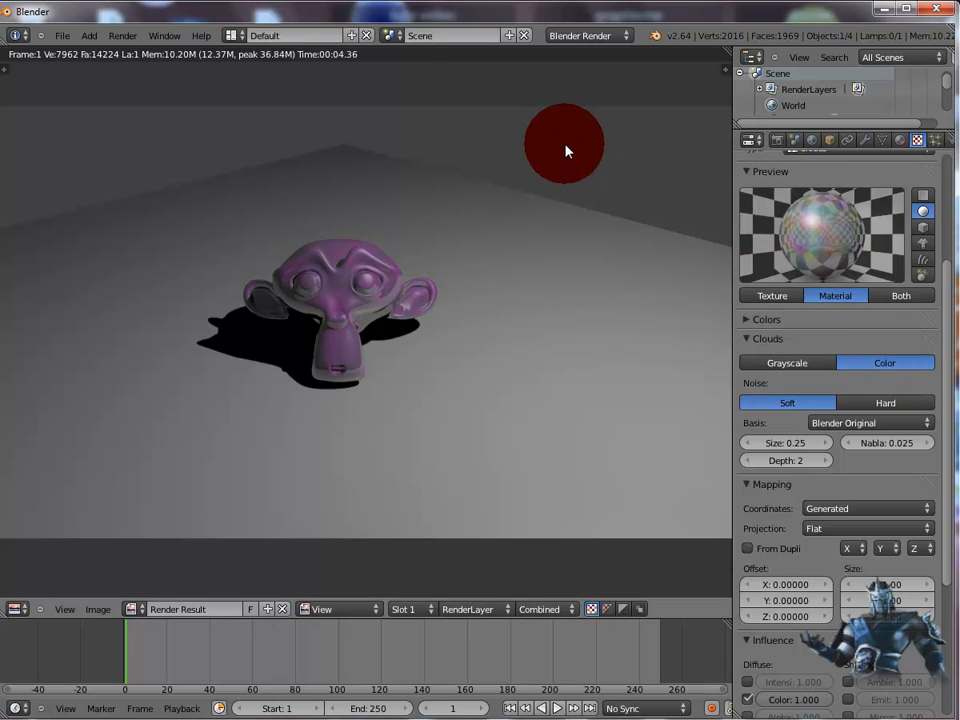
pyautogui.press('F12')
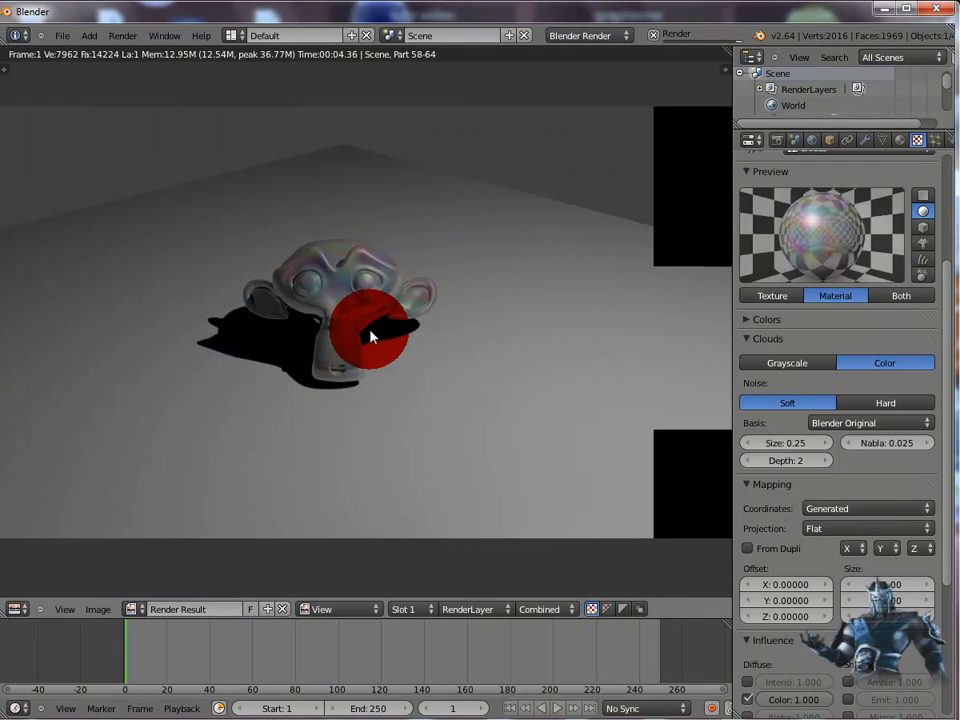
# Set the Clouds texture to Hard noise and Grayscale
pyautogui.click(891, 406)
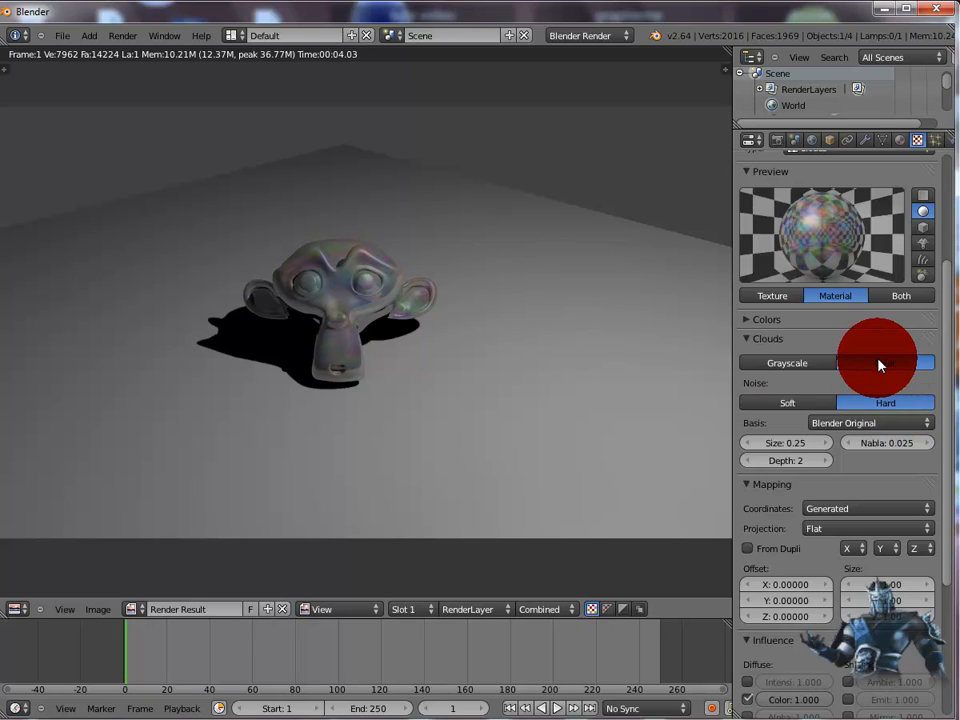
pyautogui.click(805, 366)
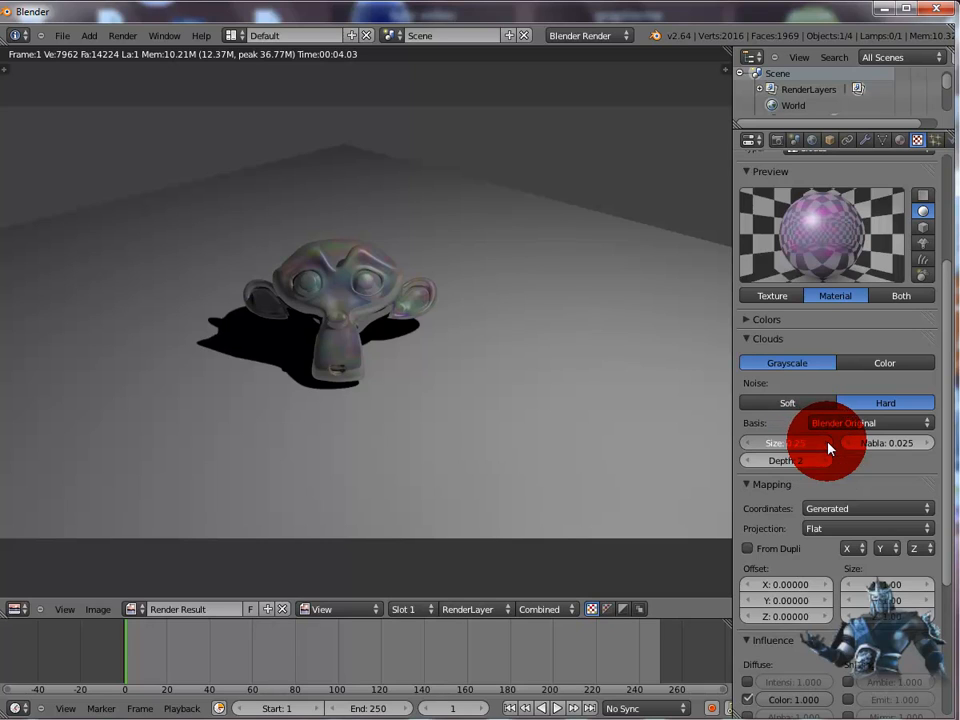
# Try Clouds texture sizes of 0.0001 and 1.90, rendering the scene after each to compare
pyautogui.moveTo(833, 447)
pyautogui.mouseDown()
pyautogui.moveTo(909, 456)
pyautogui.moveTo(959, 444)
pyautogui.moveTo(767, 450)
pyautogui.moveTo(787, 442)
pyautogui.moveTo(789, 320)
pyautogui.moveTo(776, 273)
pyautogui.moveTo(790, 456)
pyautogui.moveTo(795, 445)
pyautogui.moveTo(823, 450)
pyautogui.moveTo(790, 452)
pyautogui.moveTo(806, 452)
pyautogui.moveTo(748, 422)
pyautogui.moveTo(592, 229)
pyautogui.mouseUp()
pyautogui.press('F12')
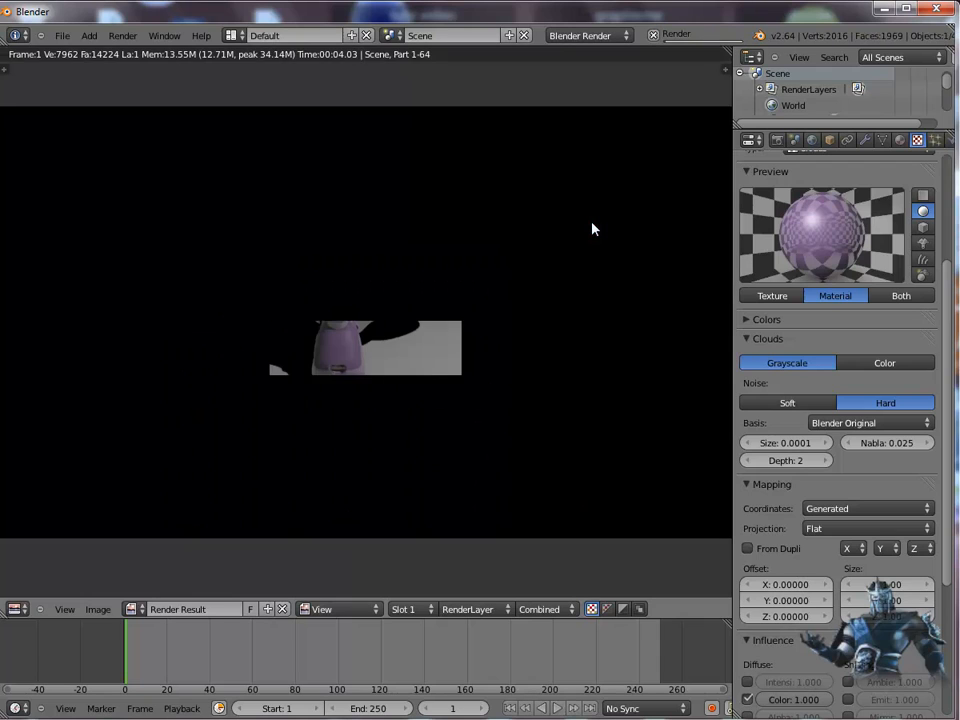
pyautogui.moveTo(787, 384)
pyautogui.mouseDown()
pyautogui.moveTo(825, 450)
pyautogui.moveTo(932, 444)
pyautogui.moveTo(950, 407)
pyautogui.moveTo(827, 448)
pyautogui.moveTo(955, 416)
pyautogui.moveTo(684, 439)
pyautogui.moveTo(583, 315)
pyautogui.moveTo(583, 288)
pyautogui.mouseUp()
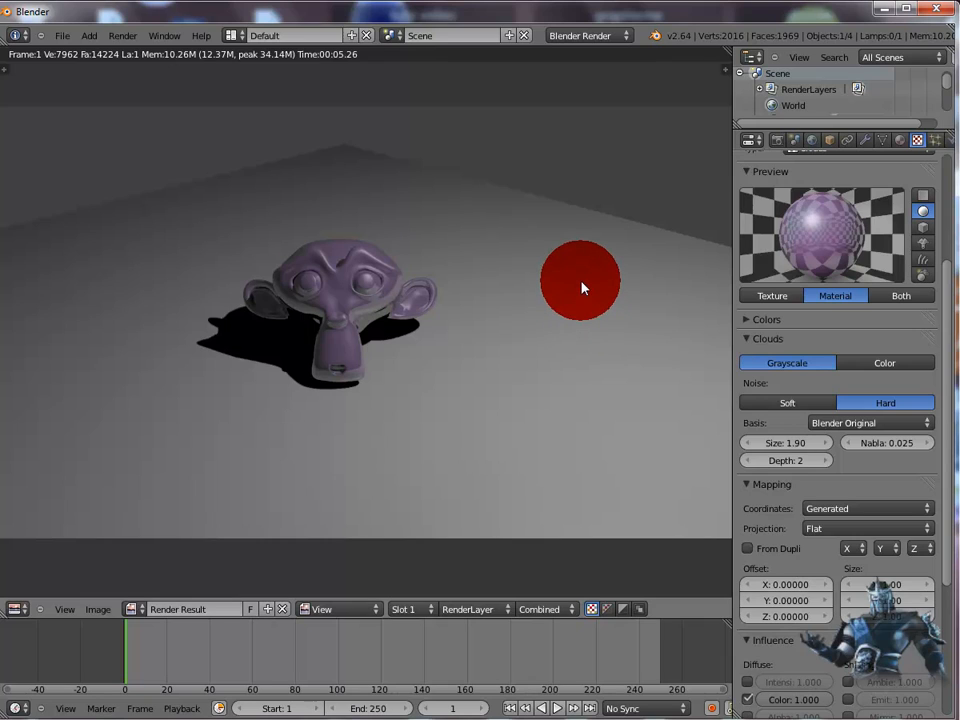
pyautogui.press('F12')
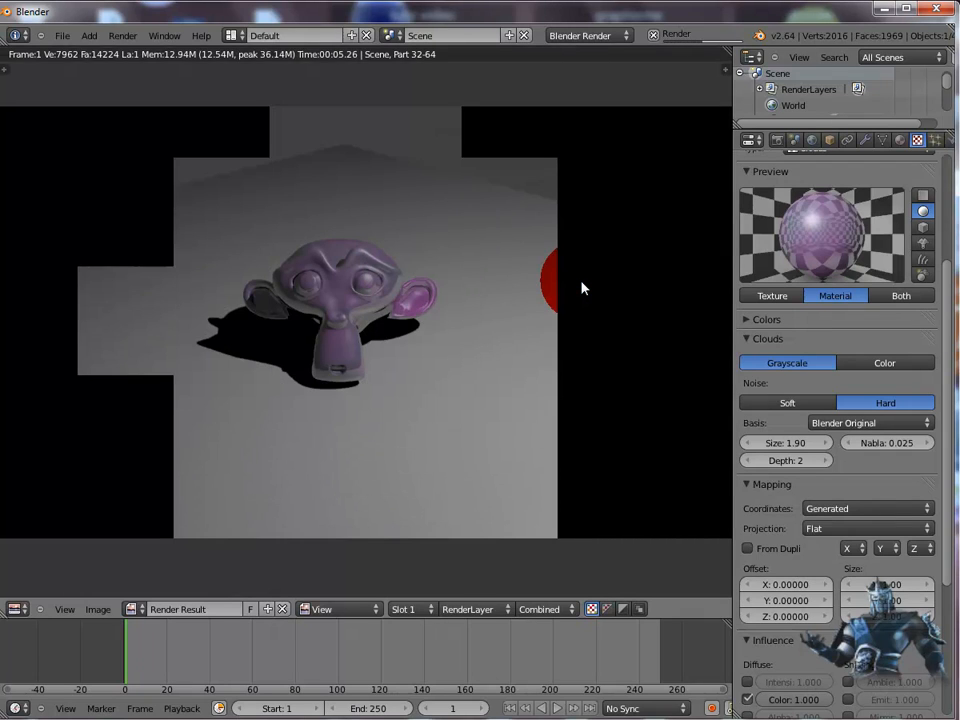
# Set the Clouds texture's size to 0.82 and its Nabla to about 0.007774
pyautogui.moveTo(583, 288)
pyautogui.mouseDown()
pyautogui.moveTo(506, 276)
pyautogui.moveTo(495, 319)
pyautogui.moveTo(735, 339)
pyautogui.moveTo(827, 450)
pyautogui.moveTo(615, 457)
pyautogui.moveTo(866, 449)
pyautogui.mouseUp()
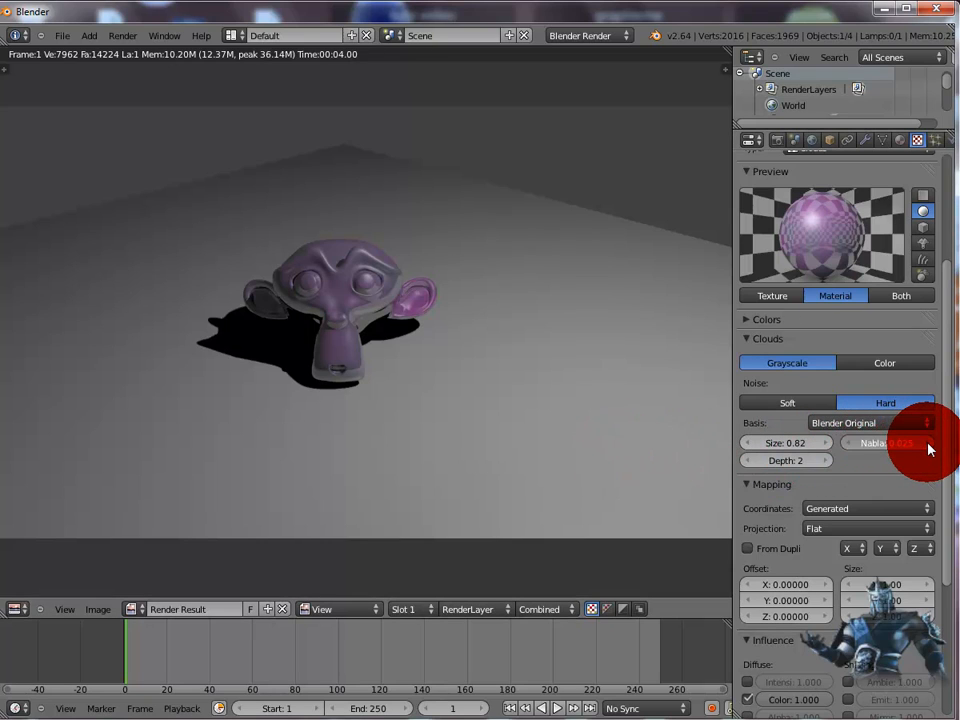
pyautogui.moveTo(928, 449); pyautogui.dragTo(879, 451)
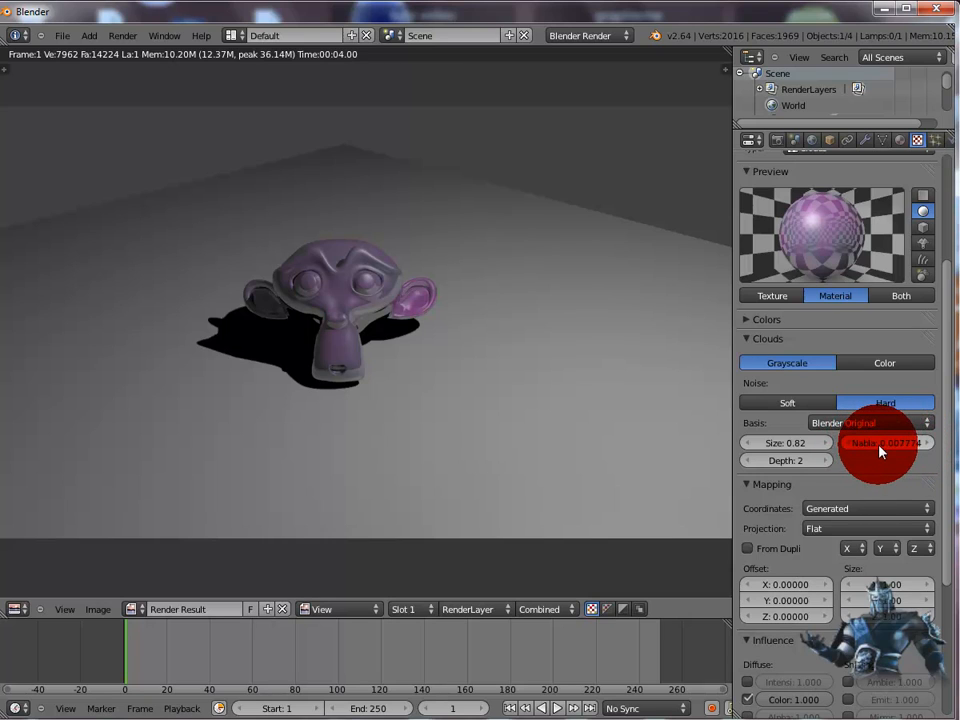
# Render the scene, set the Clouds texture's Nabla to about 0.04817 and its depth to 3, and render again
pyautogui.press('F12')
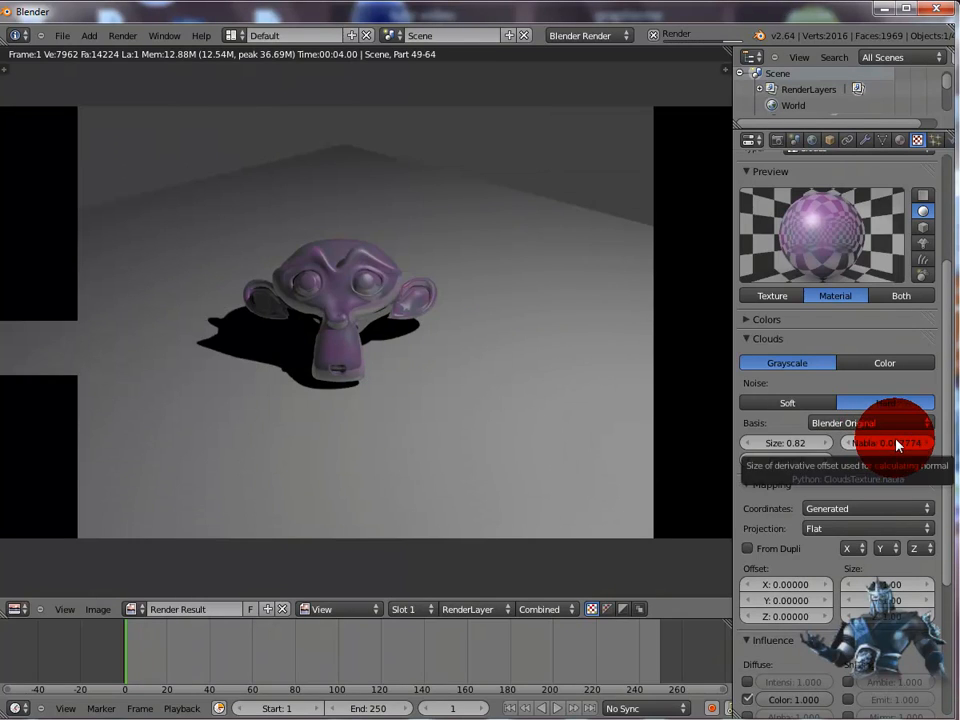
pyautogui.moveTo(926, 447)
pyautogui.mouseDown()
pyautogui.moveTo(944, 449)
pyautogui.moveTo(952, 430)
pyautogui.moveTo(959, 440)
pyautogui.moveTo(954, 422)
pyautogui.moveTo(926, 444)
pyautogui.moveTo(954, 428)
pyautogui.mouseUp()
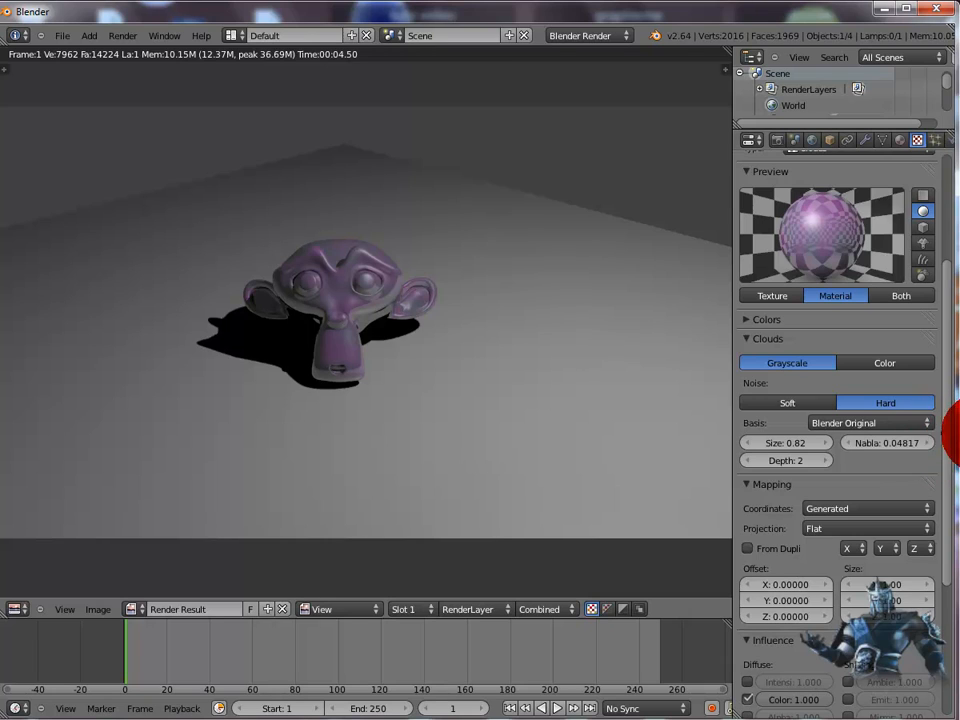
pyautogui.click(818, 461)
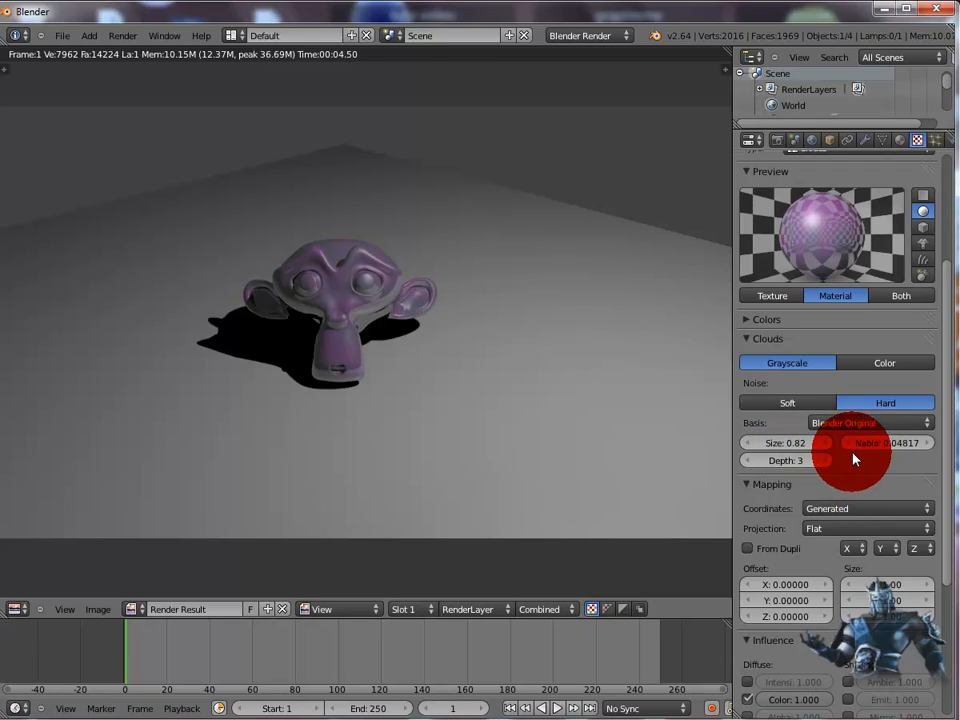
pyautogui.press('F12')
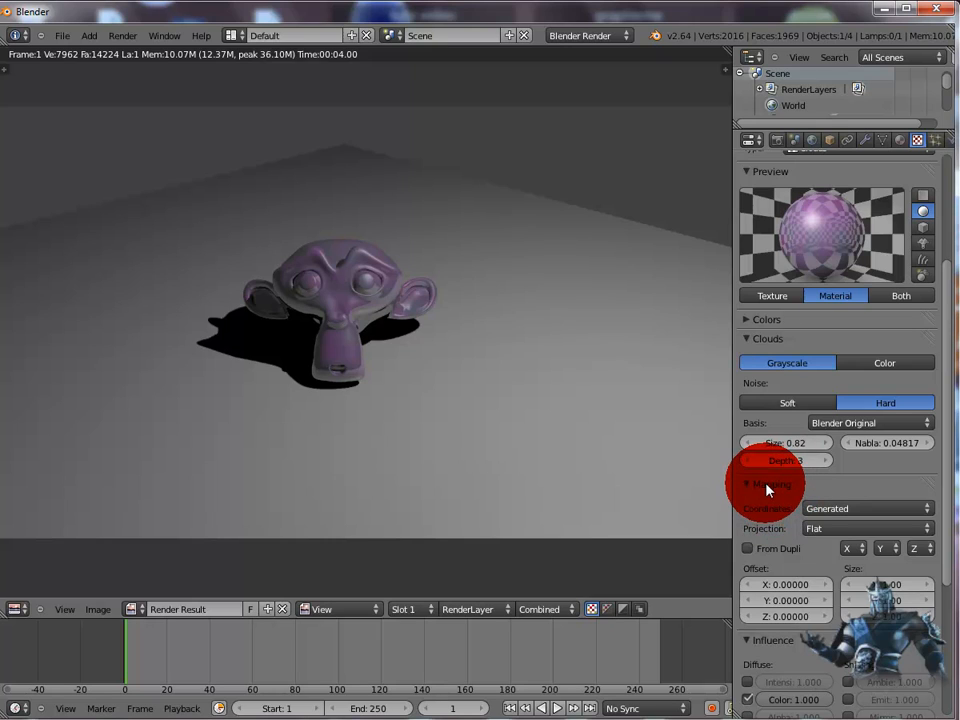
# Set the Clouds texture's noise to Soft and review its color adjustment settings
pyautogui.click(778, 403)
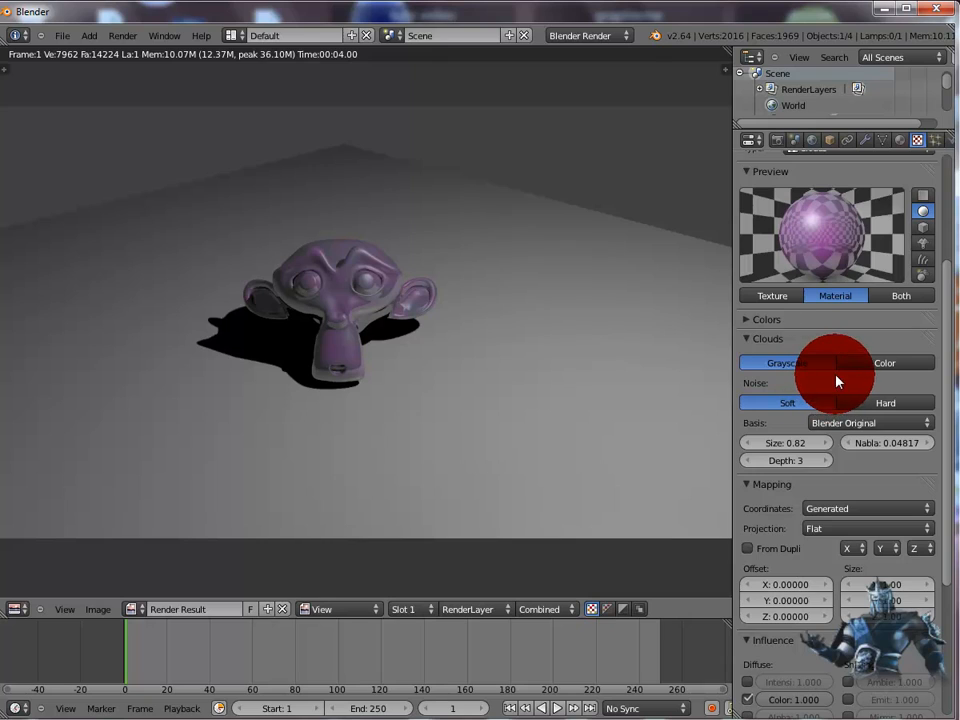
pyautogui.click(750, 325)
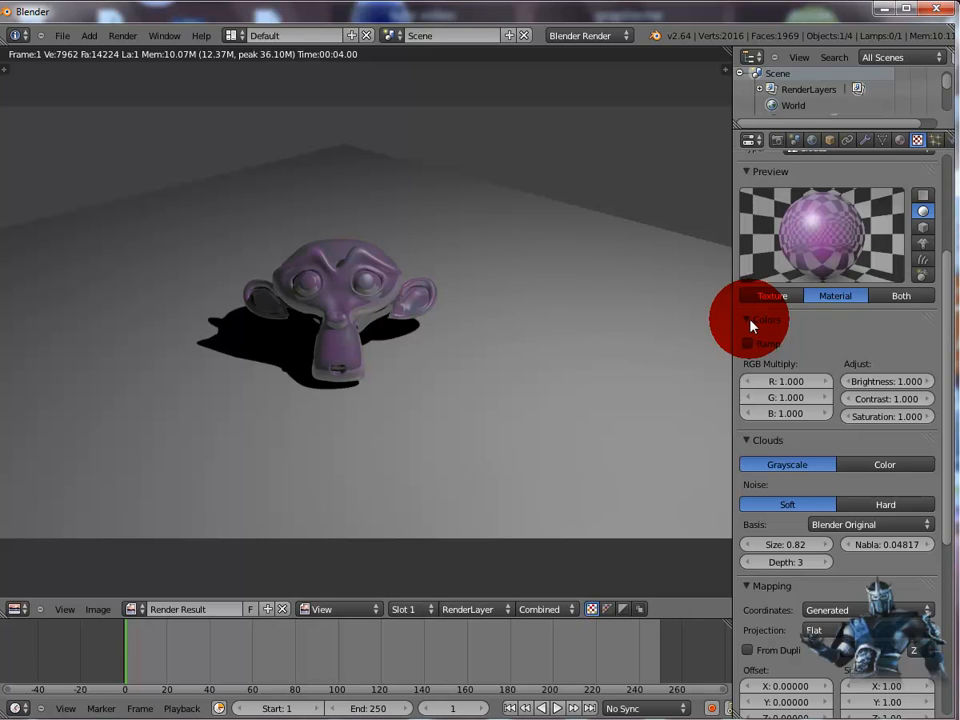
pyautogui.click(750, 322)
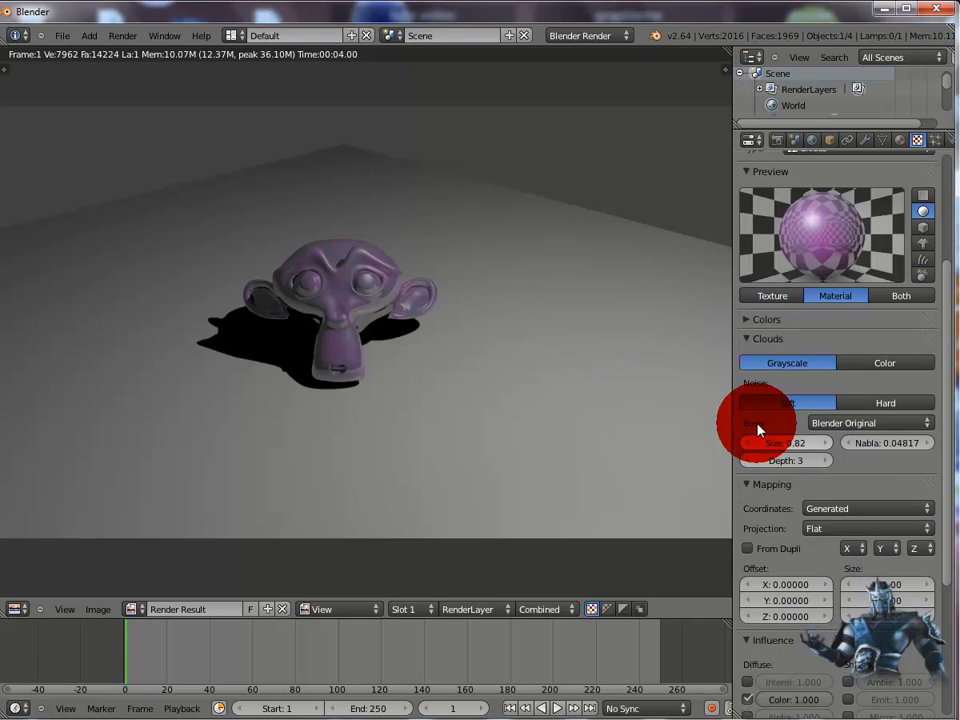
# Collapse the Clouds and mapping settings, turn off the texture's diffuse Color influence, and render the scene
pyautogui.click(748, 339)
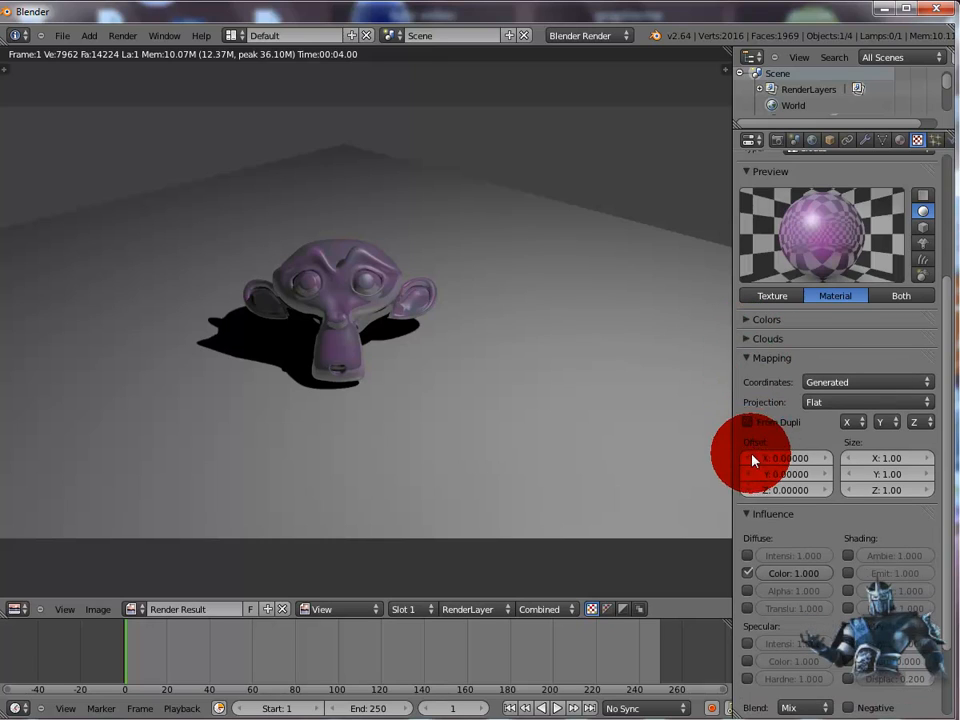
pyautogui.click(748, 358)
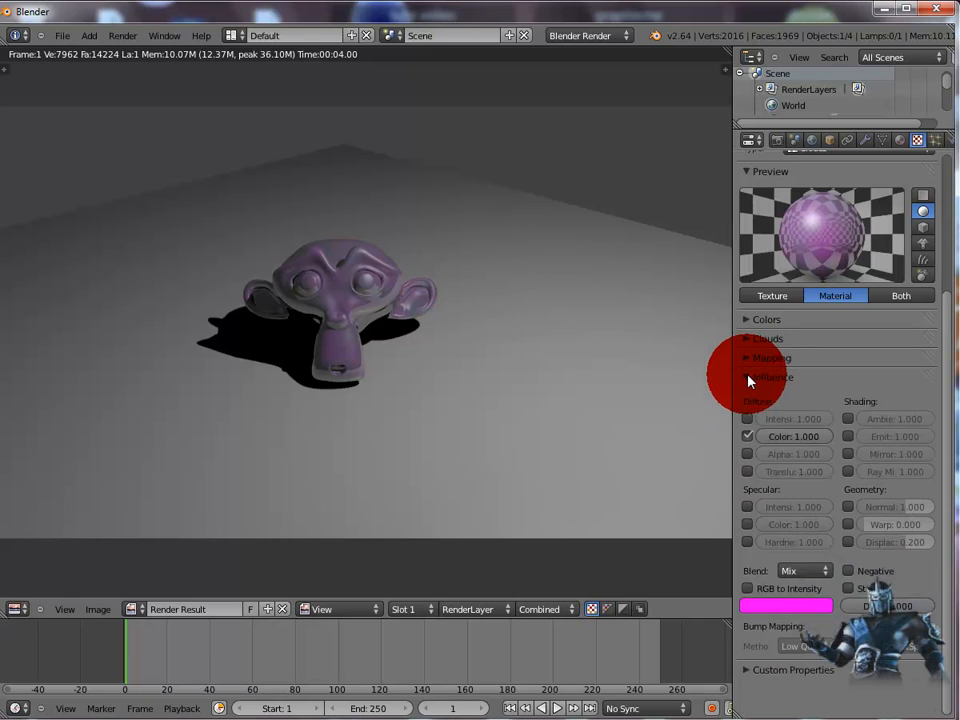
pyautogui.click(748, 437)
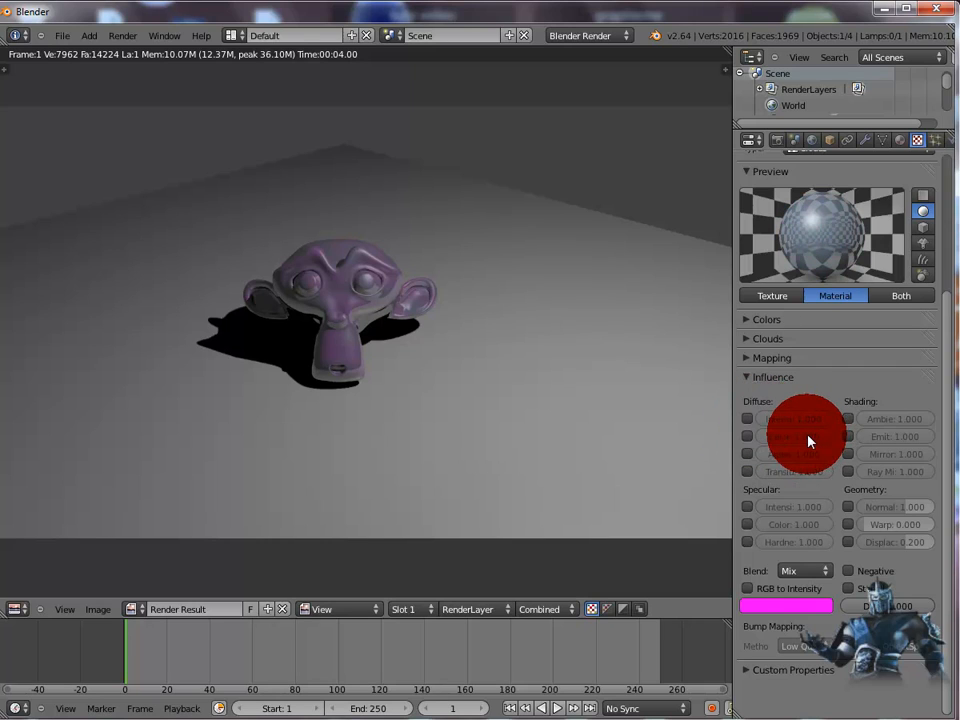
pyautogui.press('F12')
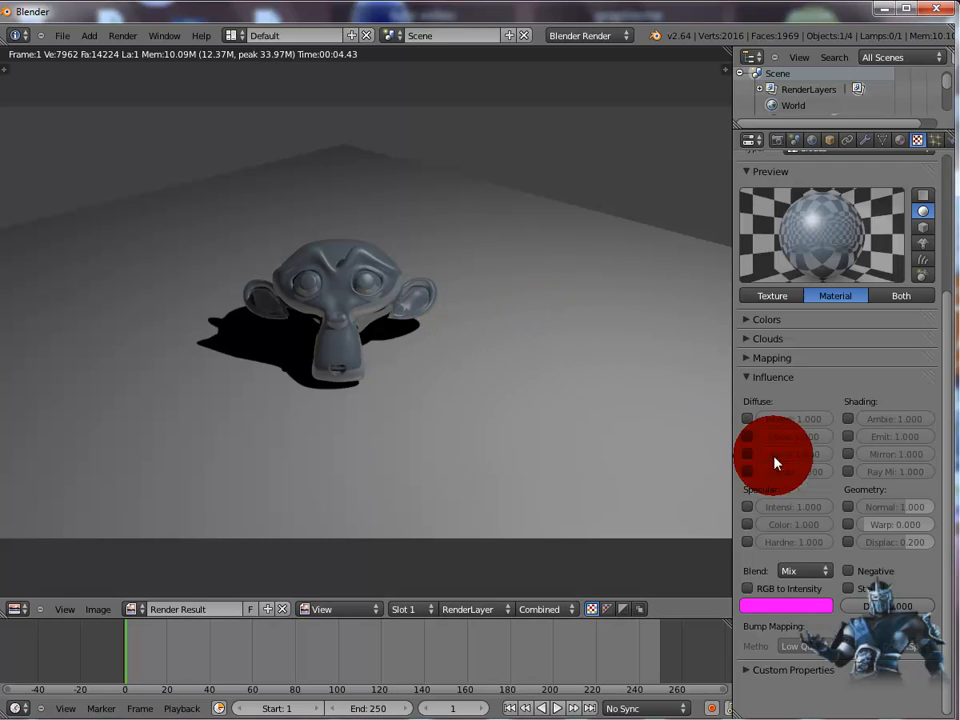
# Enable the texture's Normal influence, trying -2.936 and then -1.660 with a render after each, and return to the 3D view
pyautogui.click(849, 508)
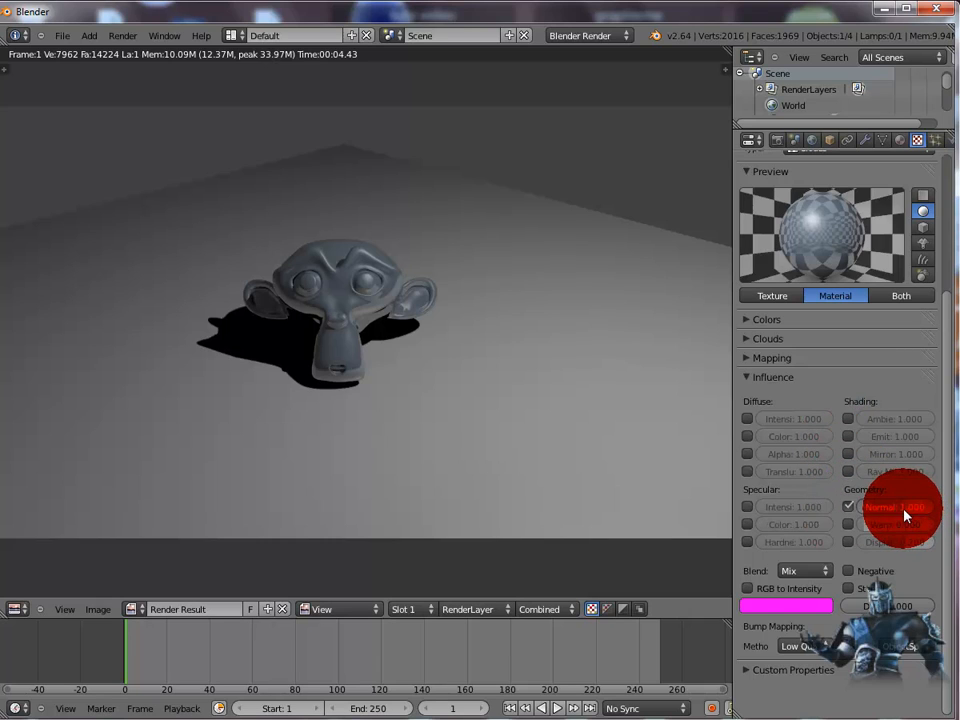
pyautogui.moveTo(905, 515); pyautogui.dragTo(874, 521)
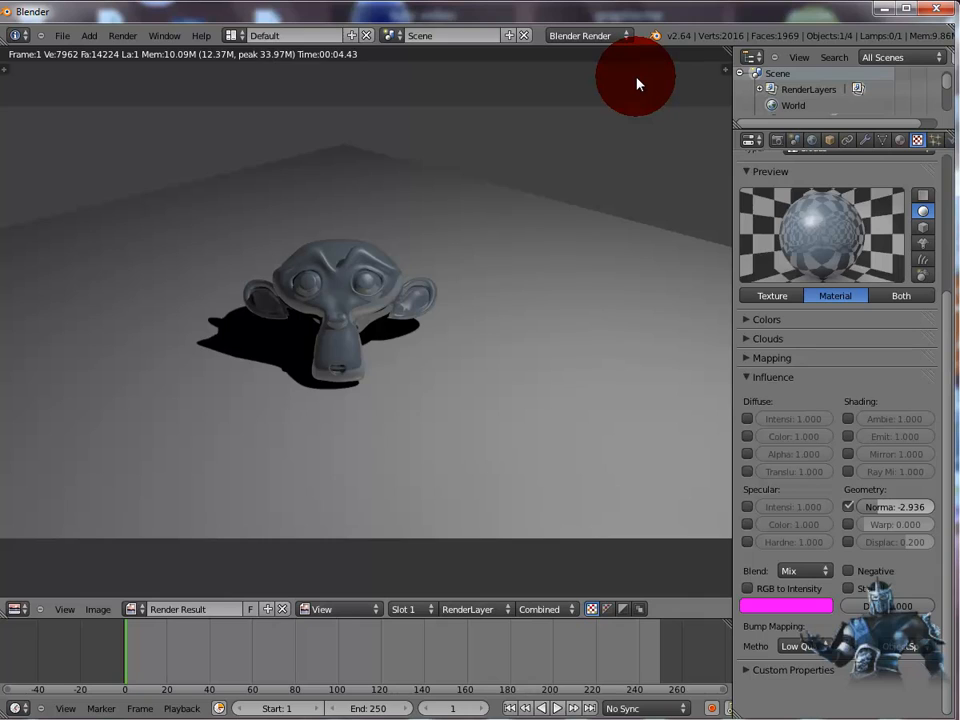
pyautogui.press('F12')
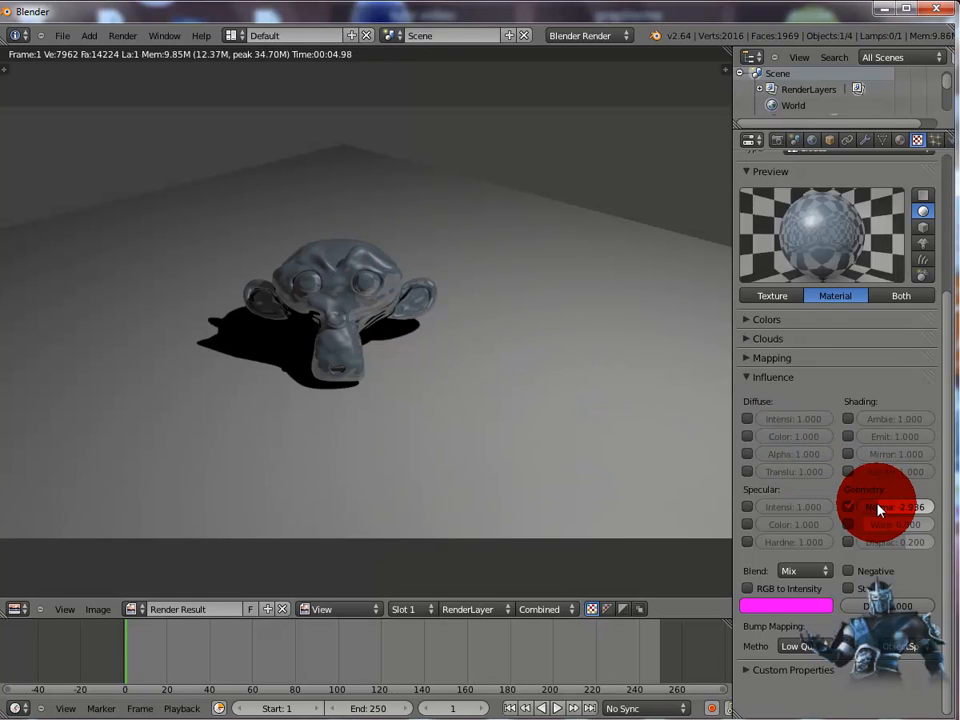
pyautogui.moveTo(880, 511); pyautogui.dragTo(887, 510)
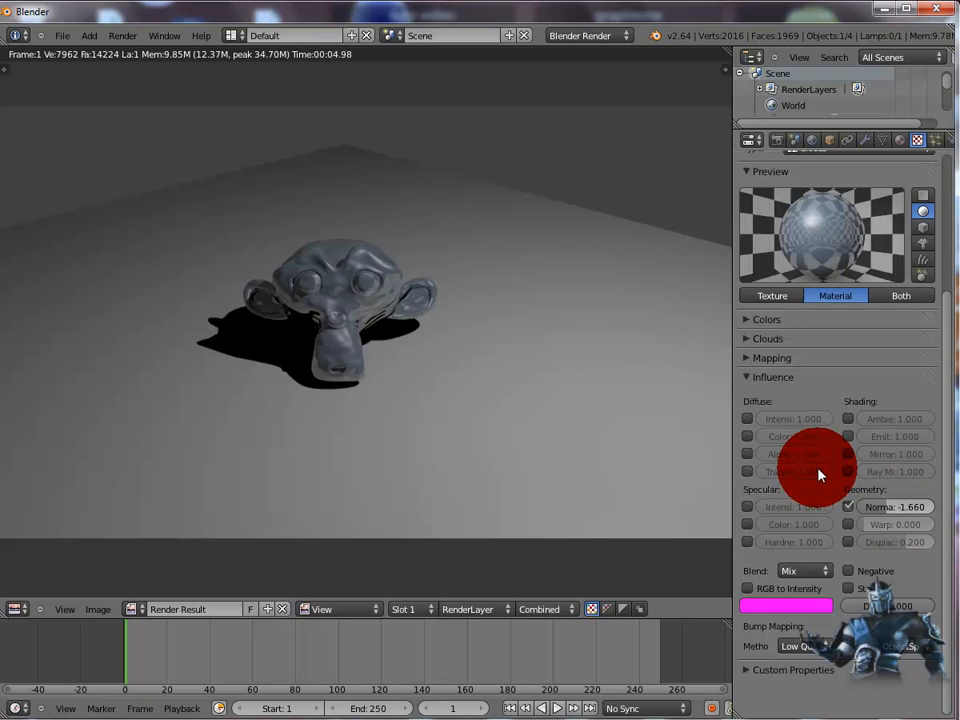
pyautogui.press('F12')
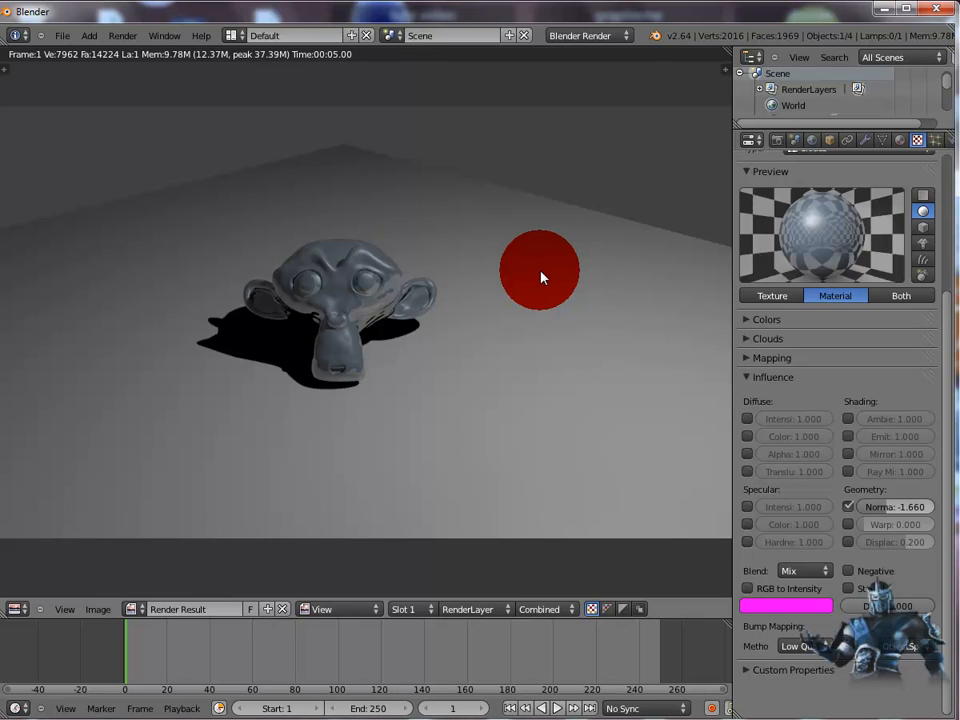
pyautogui.press('Escape')
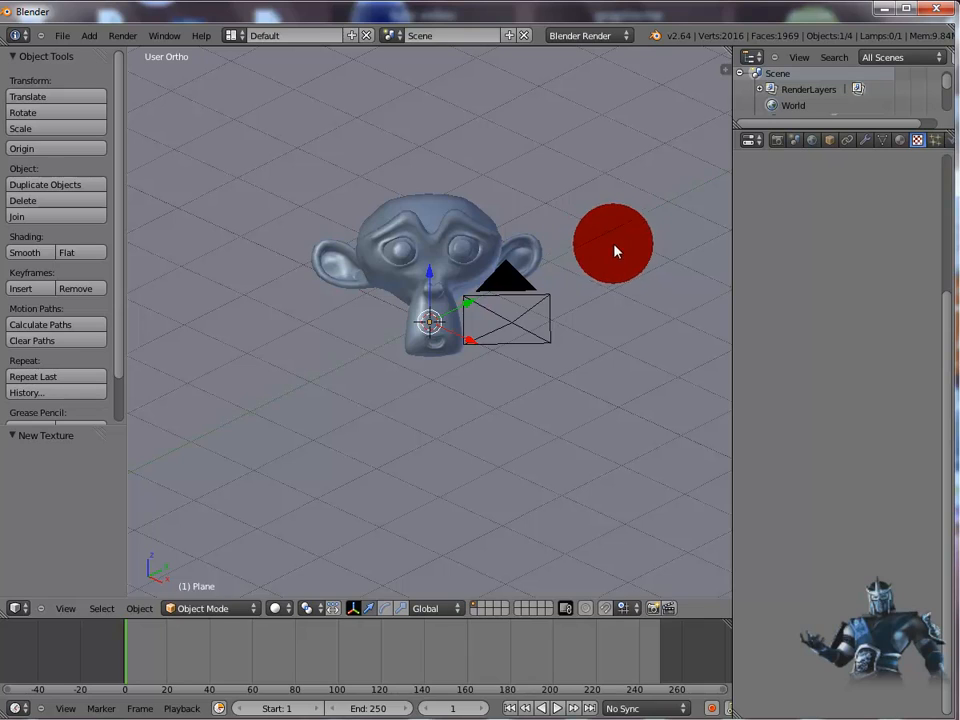
# Add a new material to the floor plane and name it plancher
pyautogui.click(901, 142)
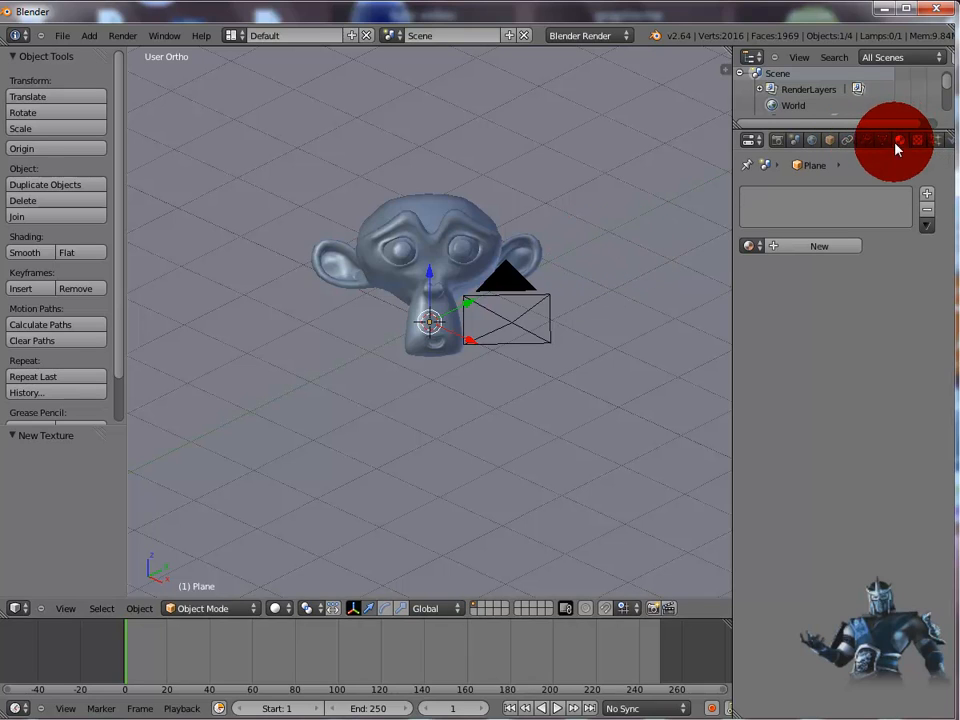
pyautogui.click(826, 251)
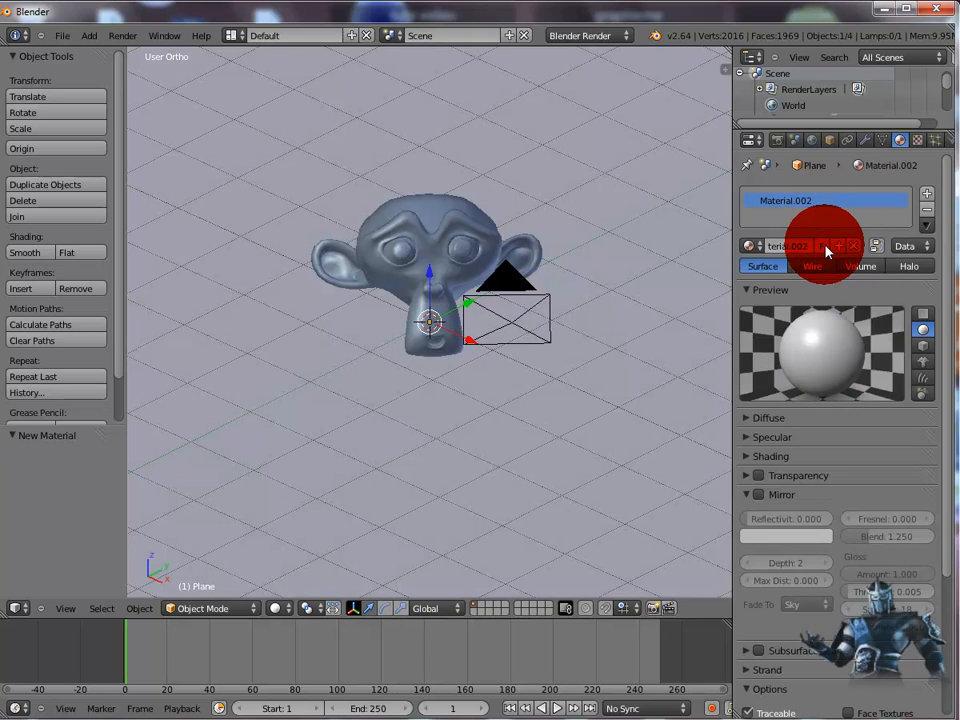
pyautogui.click(797, 248)
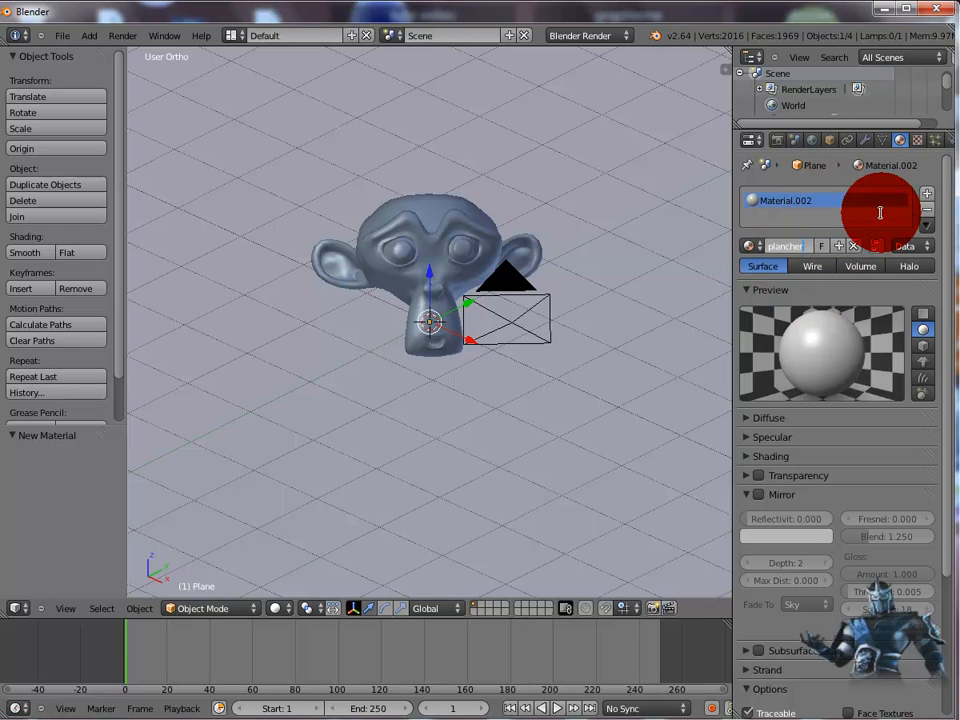
pyautogui.press('Return')
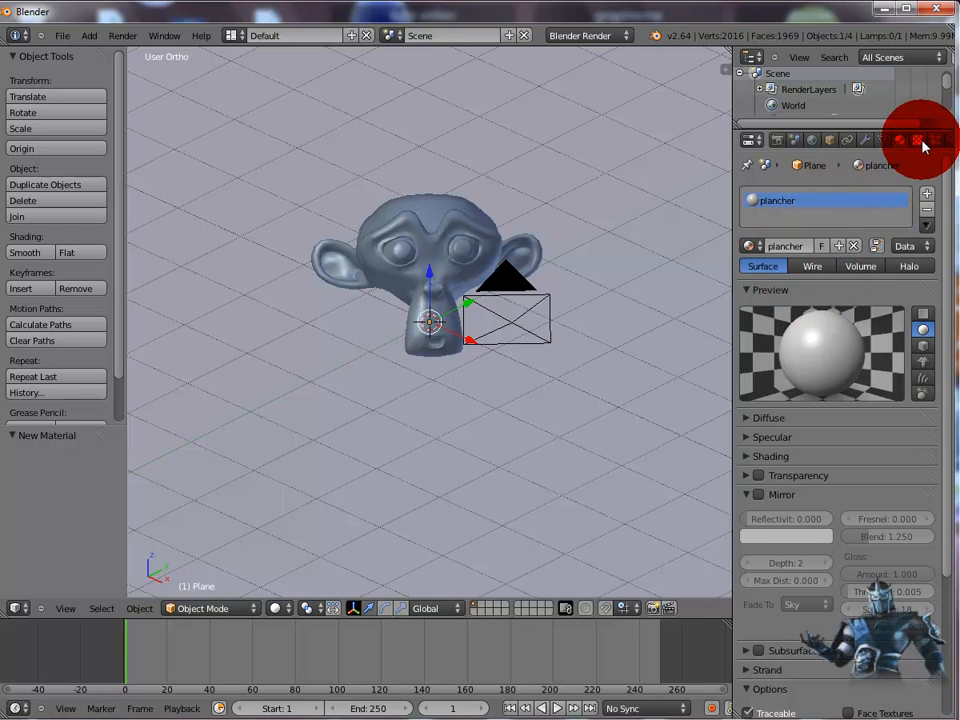
# Add a new texture named bois to the plancher material and set its type to Image or Movie
pyautogui.click(919, 142)
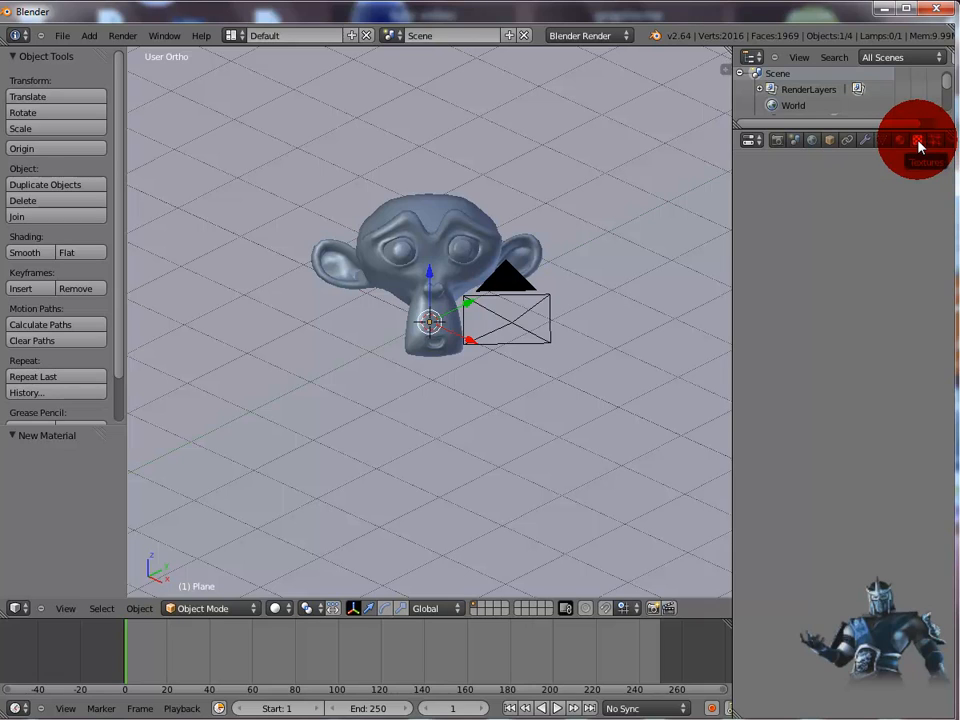
pyautogui.click(919, 142)
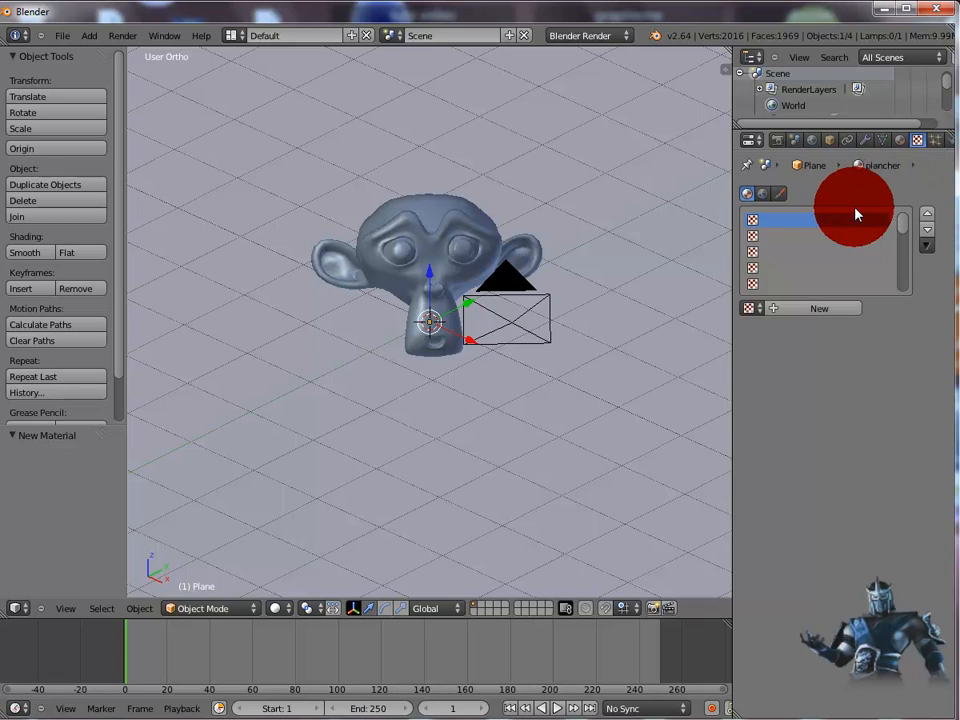
pyautogui.click(812, 312)
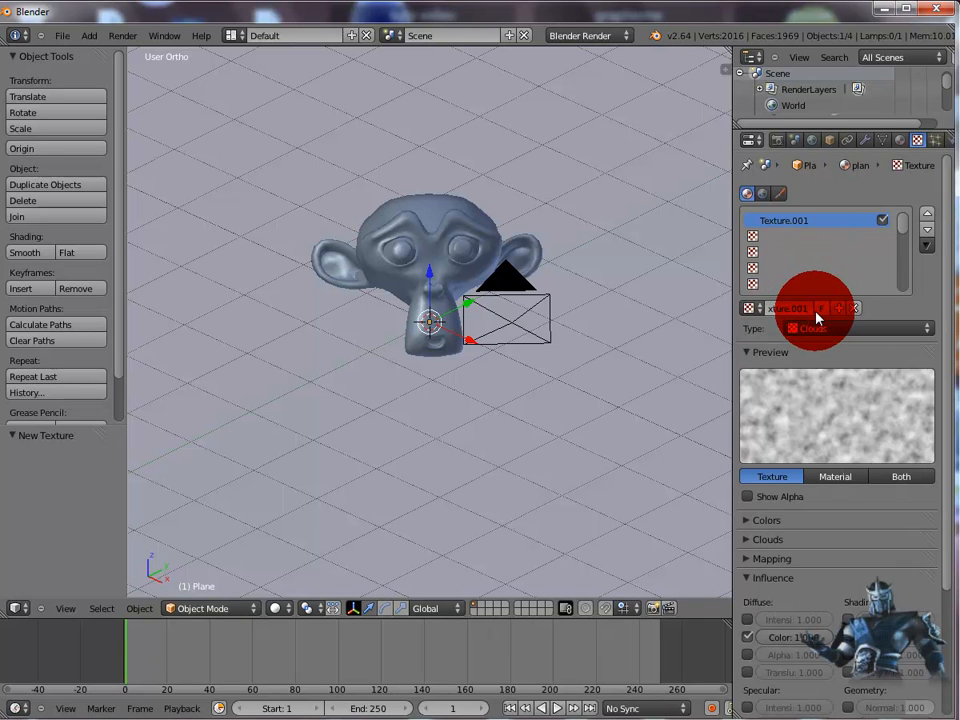
pyautogui.click(826, 330)
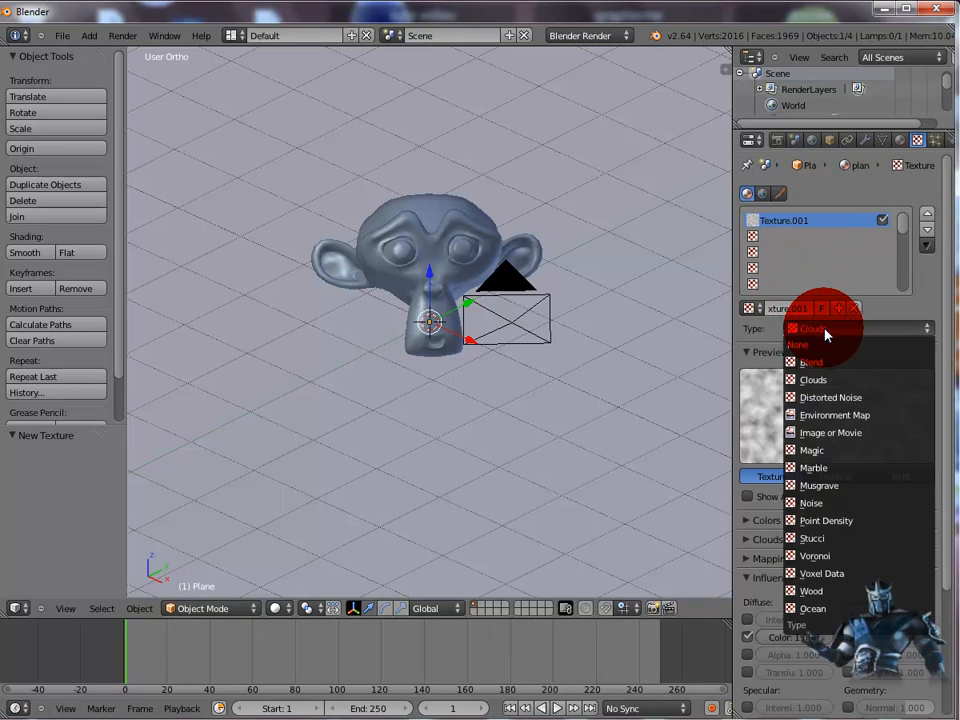
pyautogui.click(826, 331)
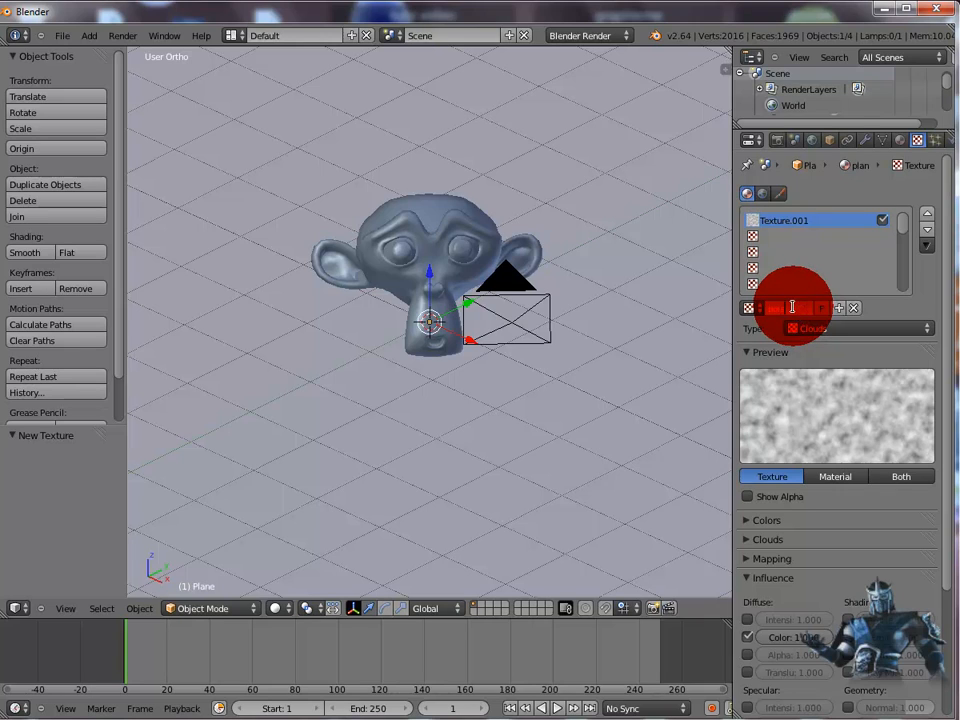
pyautogui.write('bois')
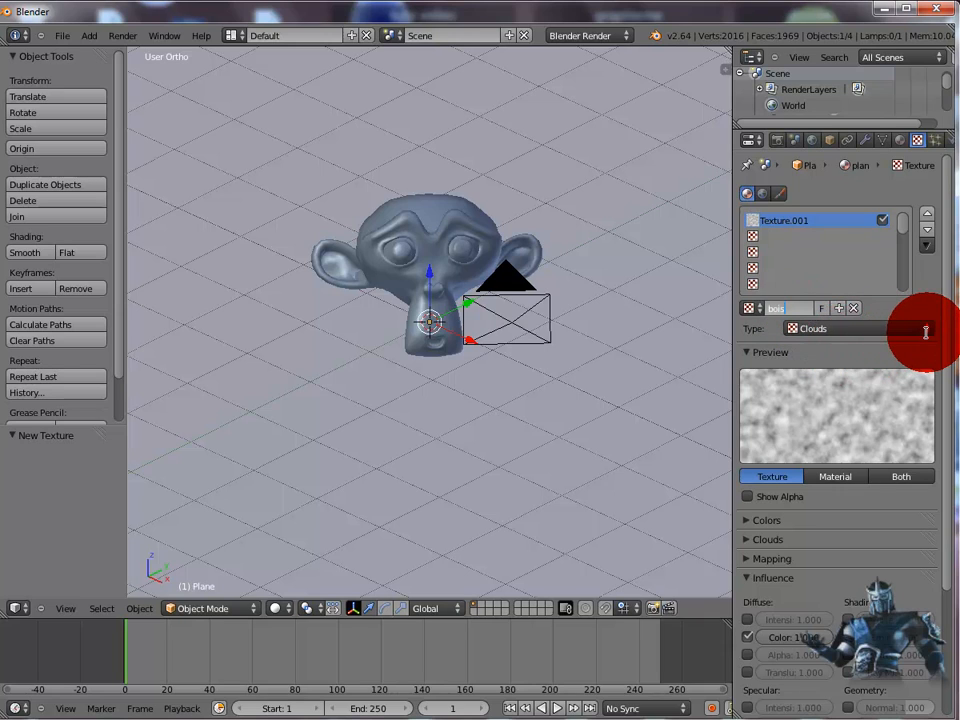
pyautogui.press('Return')
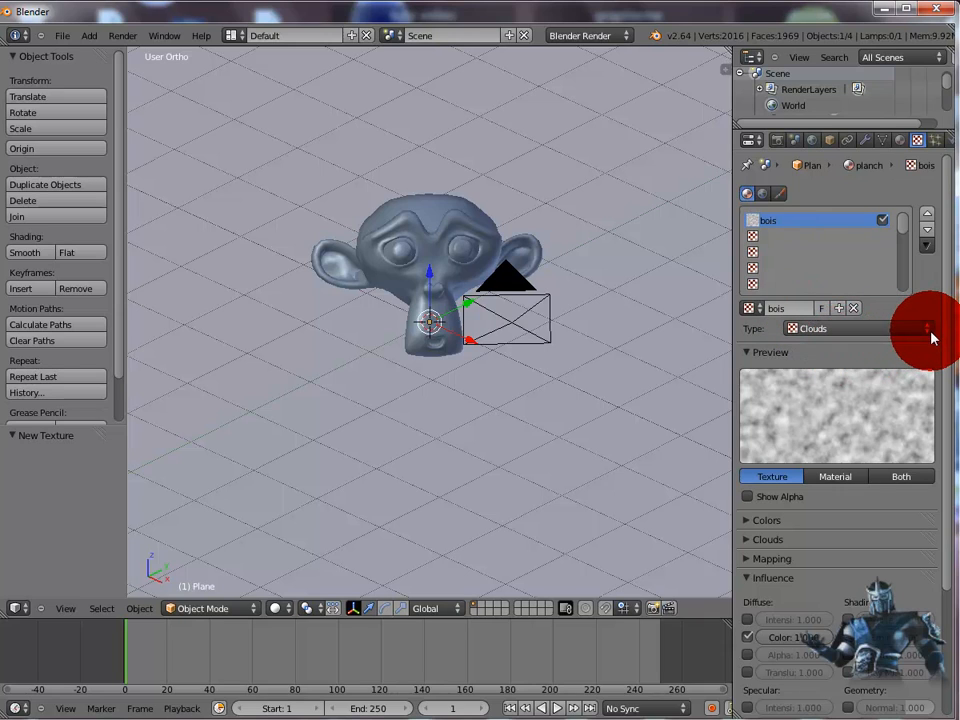
pyautogui.click(928, 334)
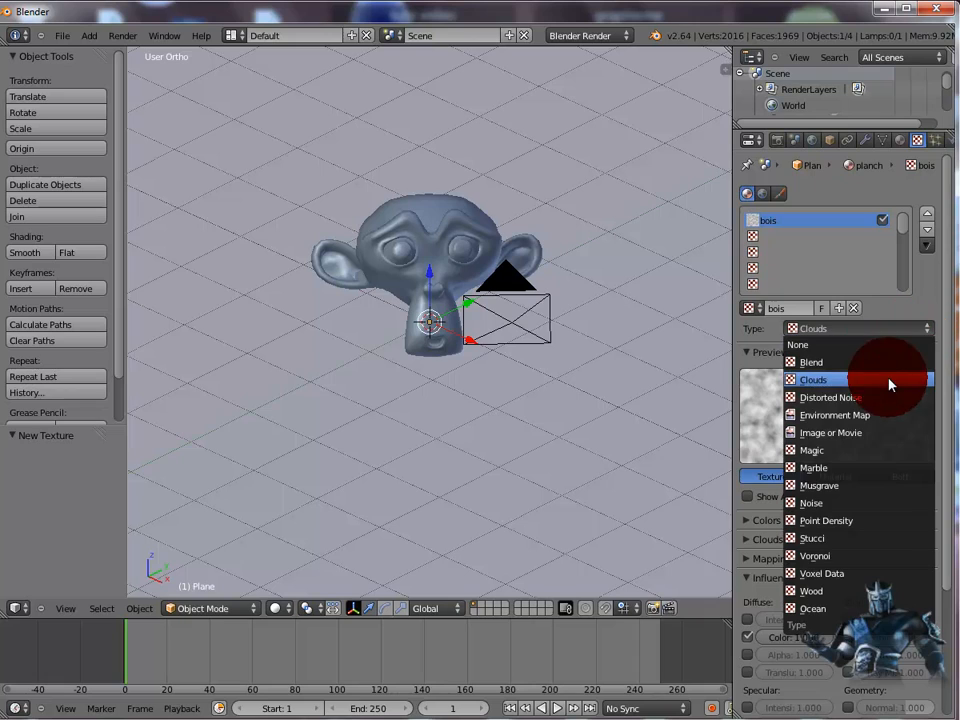
pyautogui.click(866, 433)
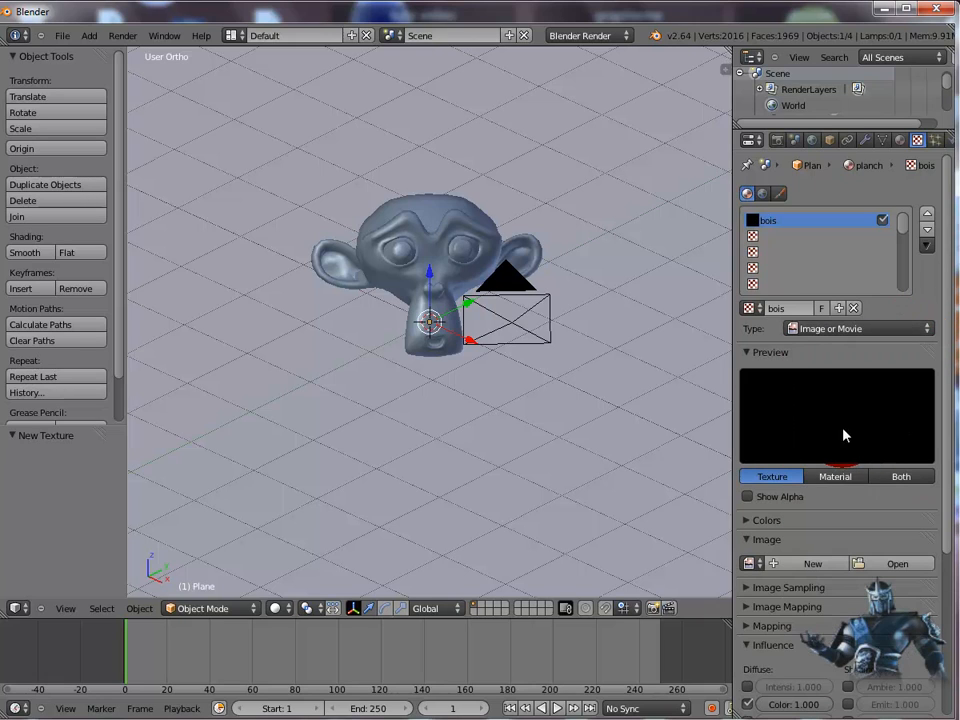
# Browse for the texture's image in D:\dossier graphisme\cinema 4D\texture C4D\bois and display the files as thumbnails
pyautogui.click(908, 565)
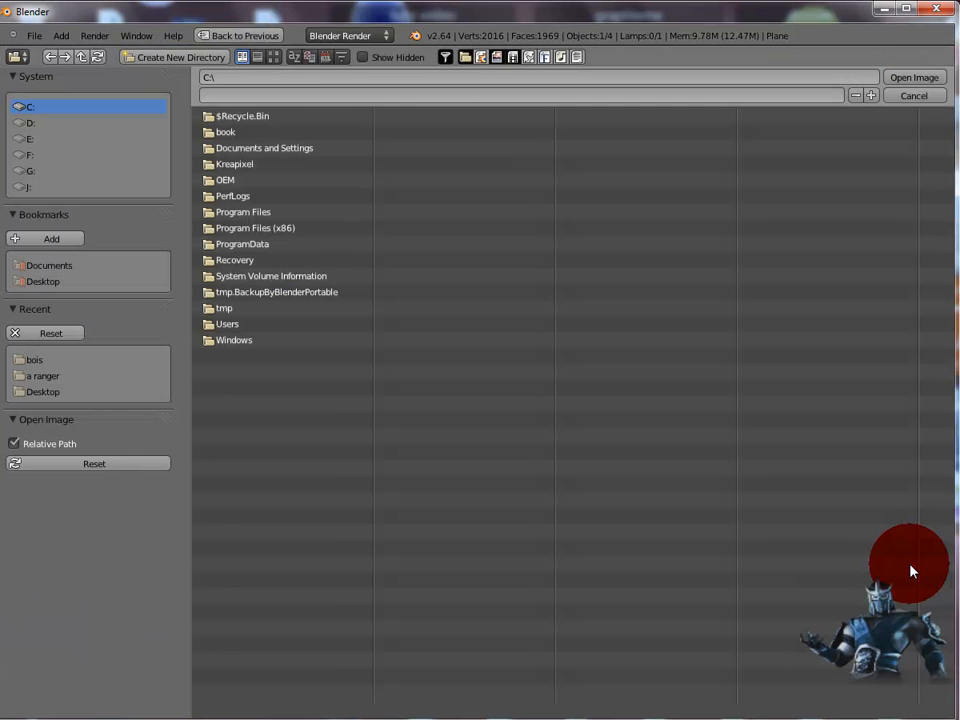
pyautogui.click(32, 123)
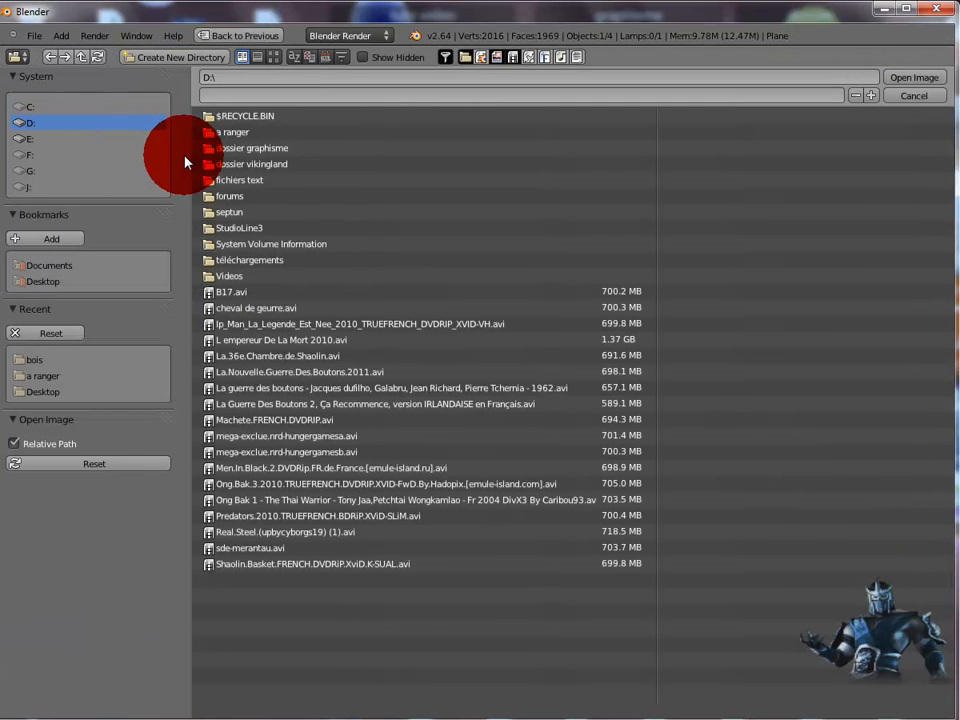
pyautogui.click(226, 150)
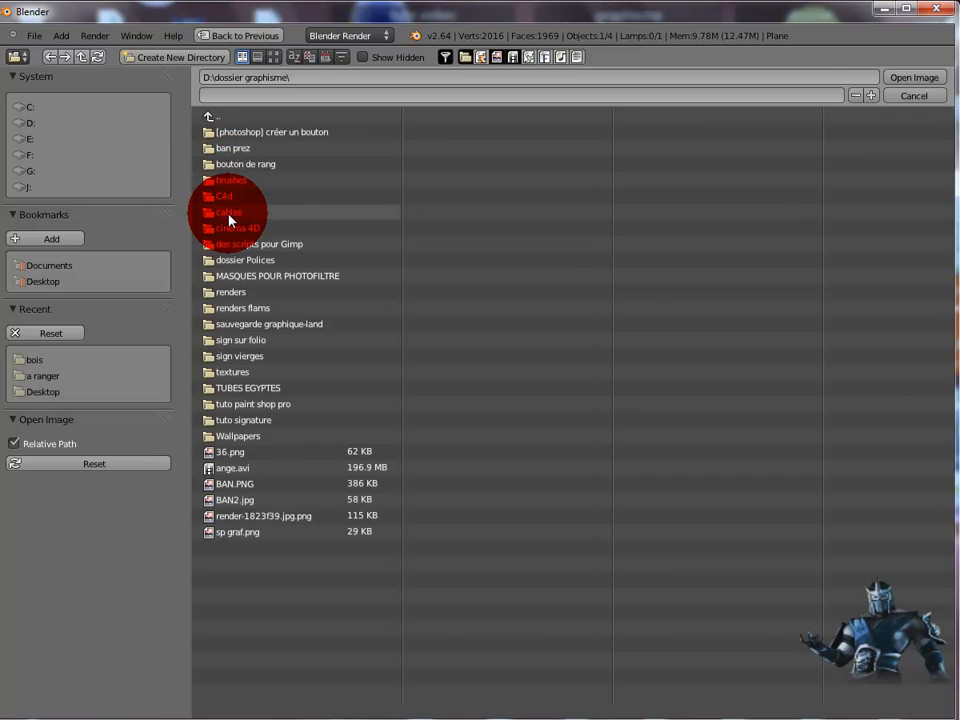
pyautogui.click(230, 229)
pyautogui.click(223, 181)
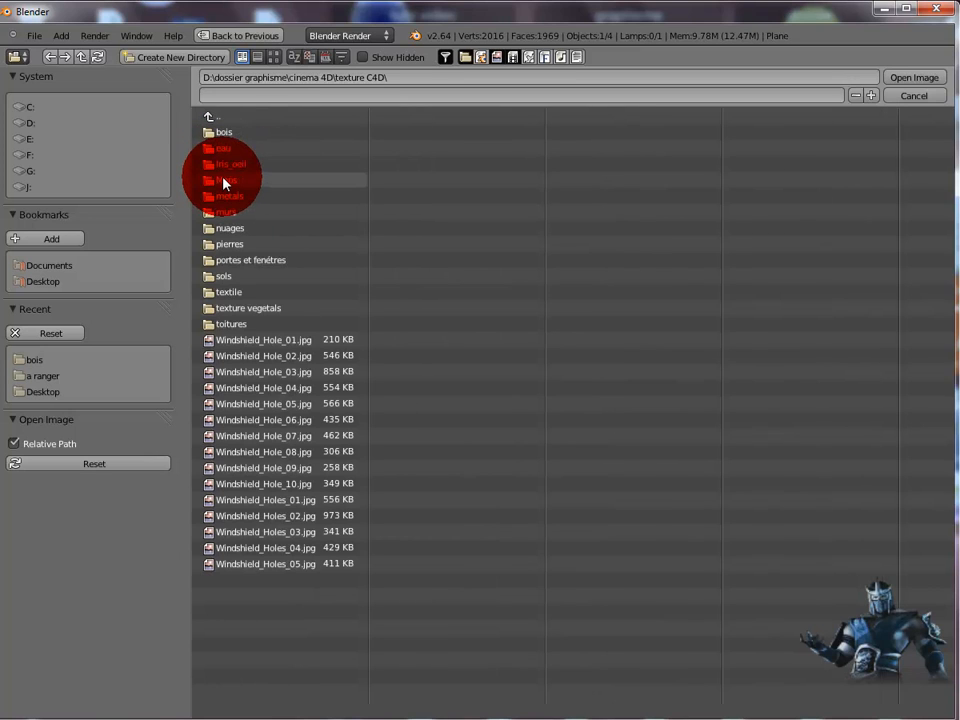
pyautogui.click(224, 134)
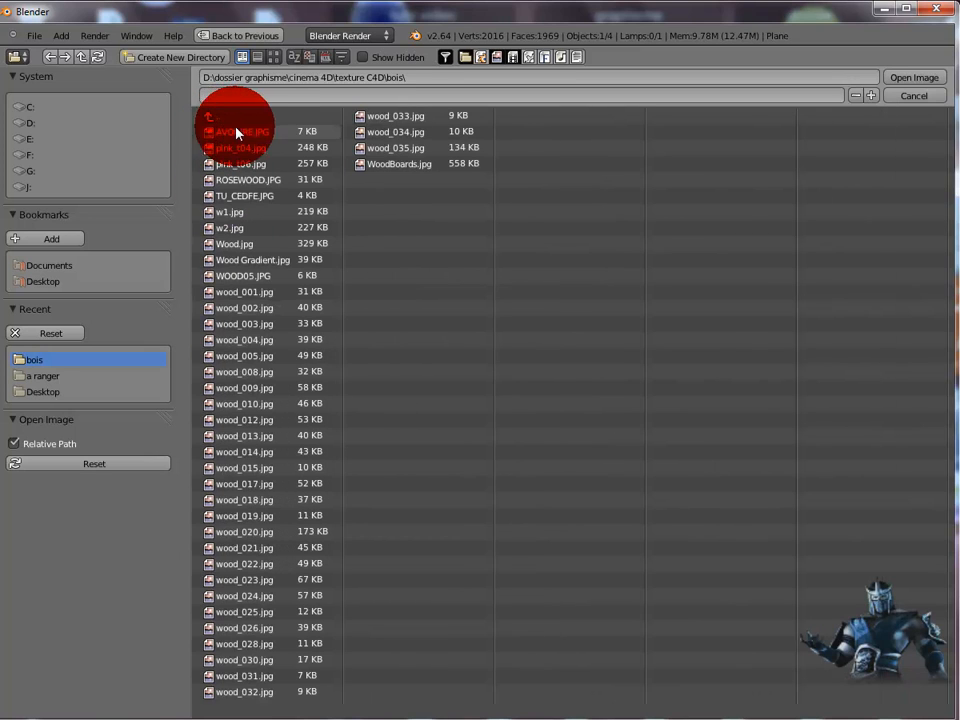
pyautogui.click(275, 58)
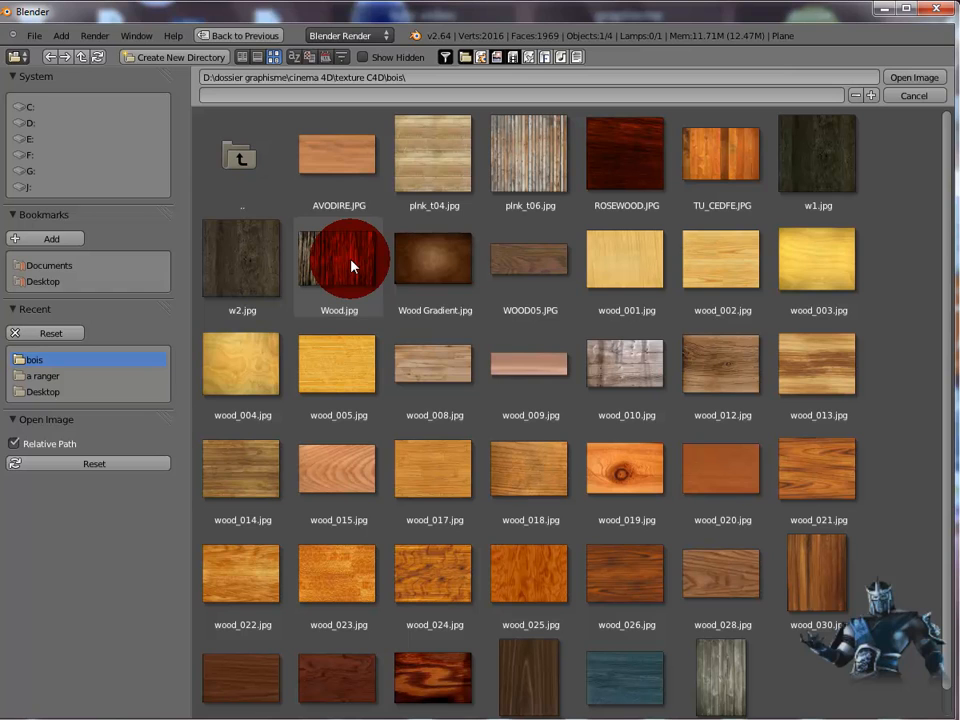
# Load Wood.jpg as the bois texture's image and render the scene
pyautogui.click(352, 266)
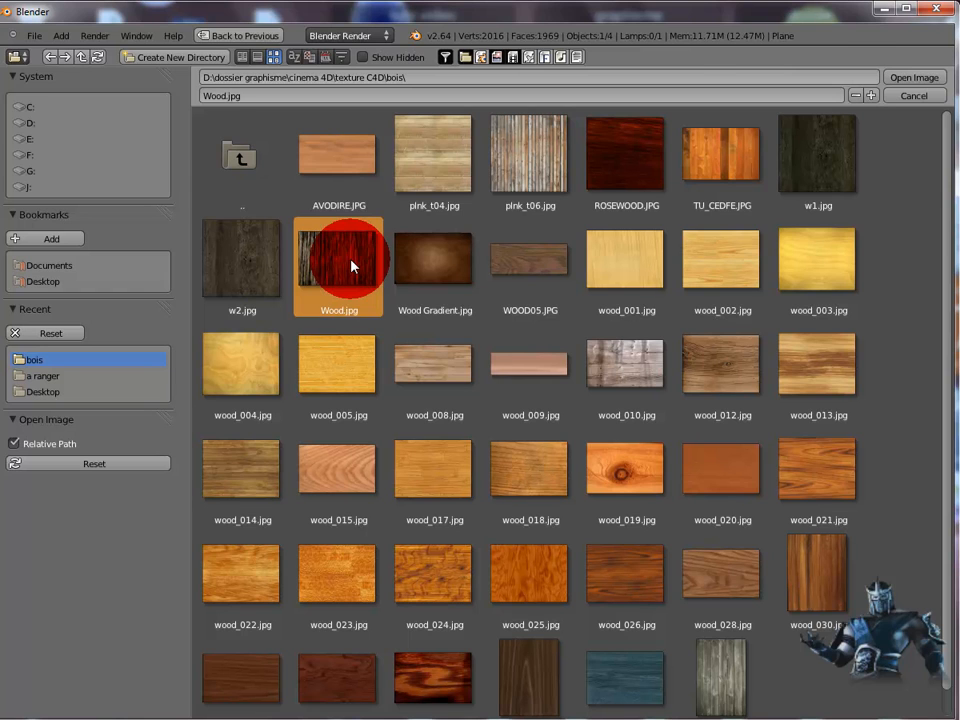
pyautogui.doubleClick(352, 266)
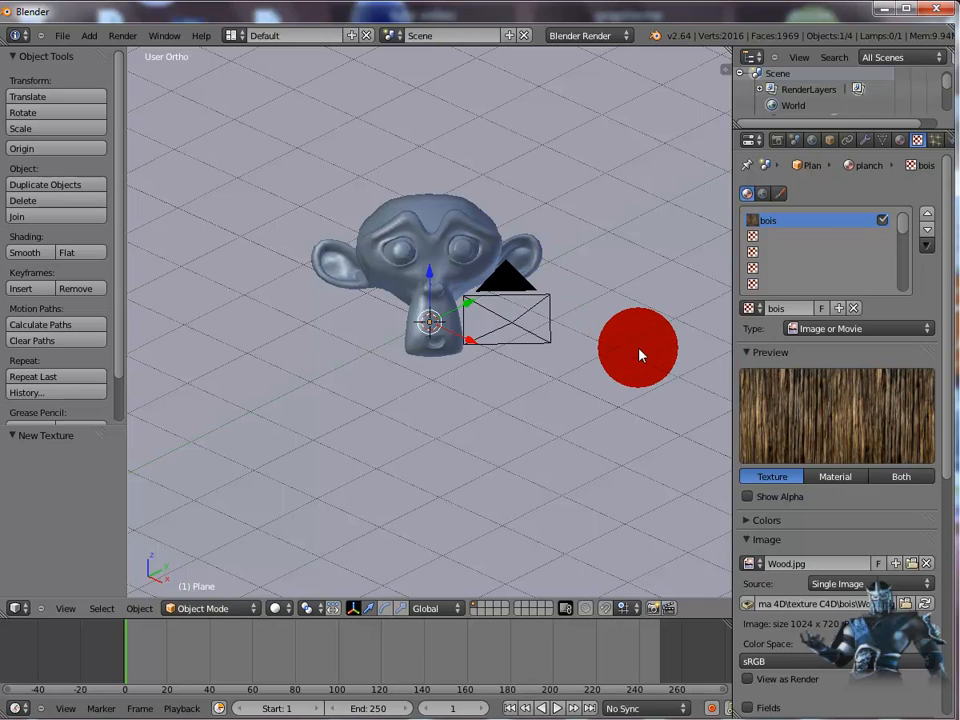
pyautogui.press('F12')
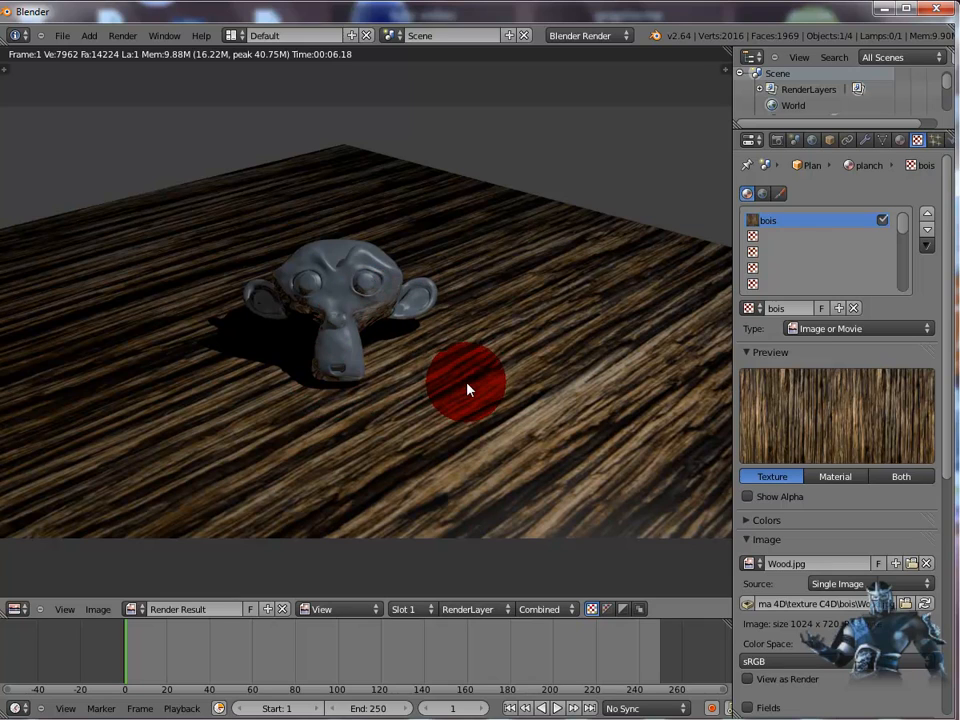
# Switch the texture preview to the material on a flat plane and set the red RGB multiplier to 0.996
pyautogui.click(845, 477)
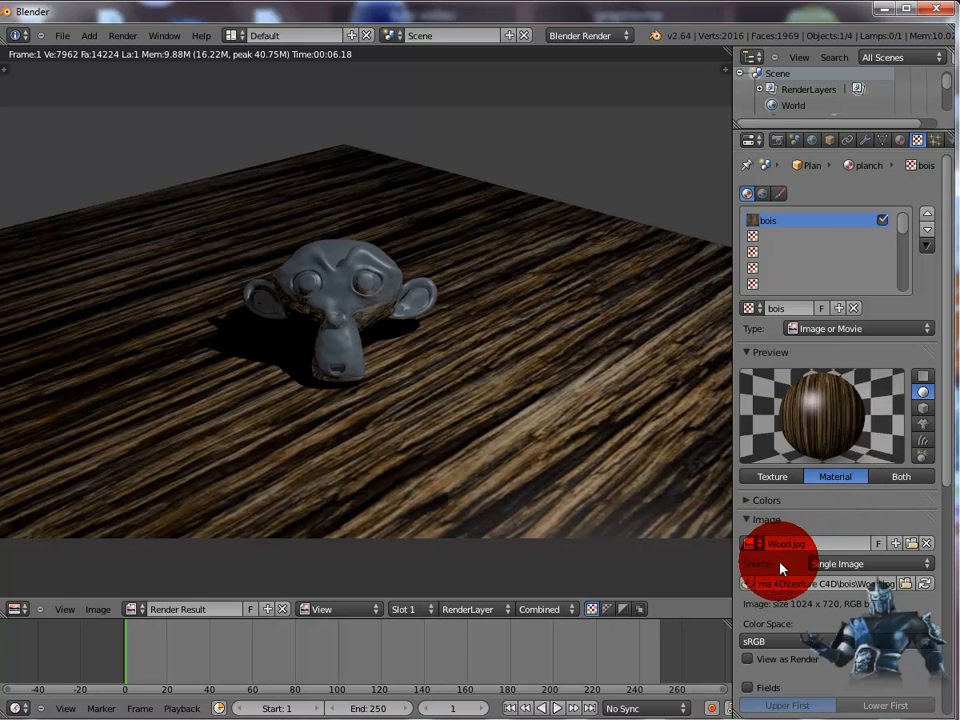
pyautogui.click(748, 501)
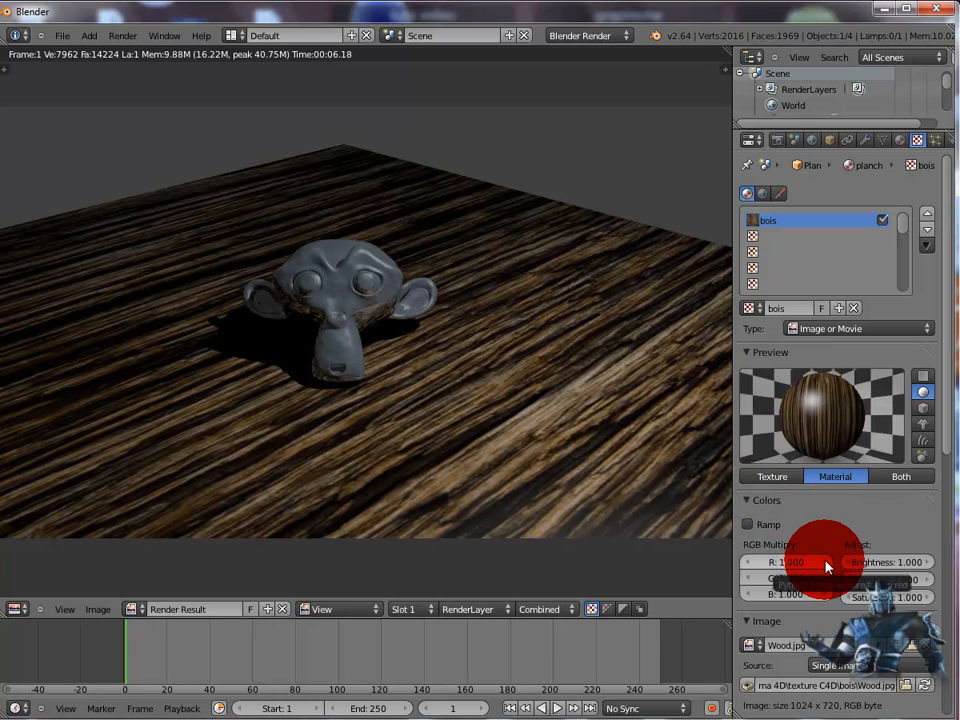
pyautogui.moveTo(826, 566)
pyautogui.mouseDown()
pyautogui.moveTo(872, 574)
pyautogui.moveTo(955, 562)
pyautogui.moveTo(945, 570)
pyautogui.moveTo(828, 564)
pyautogui.mouseUp()
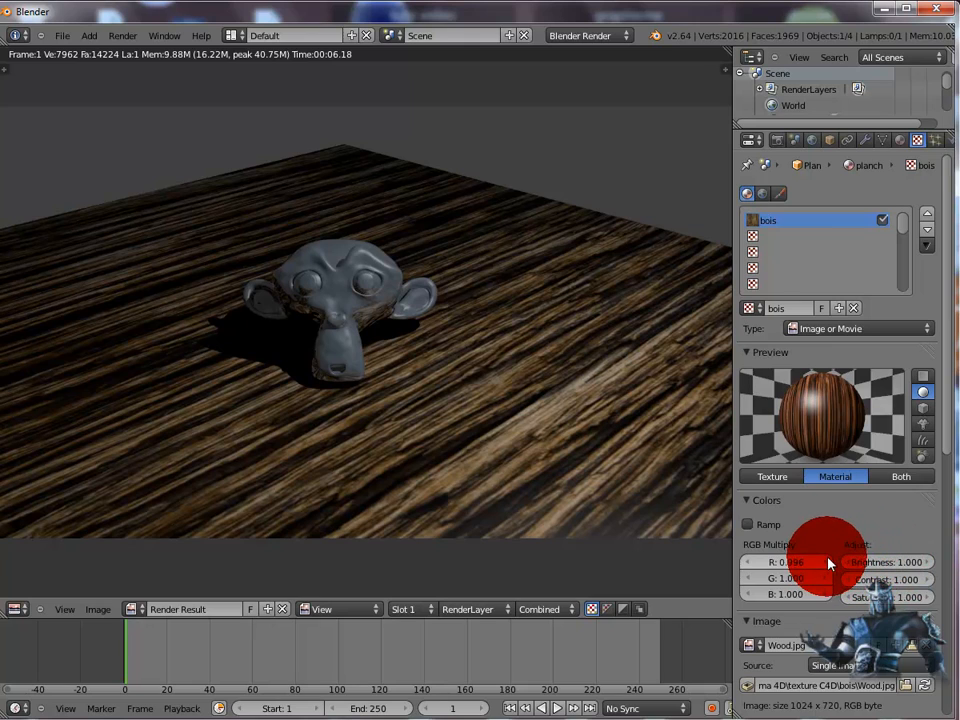
pyautogui.click(922, 376)
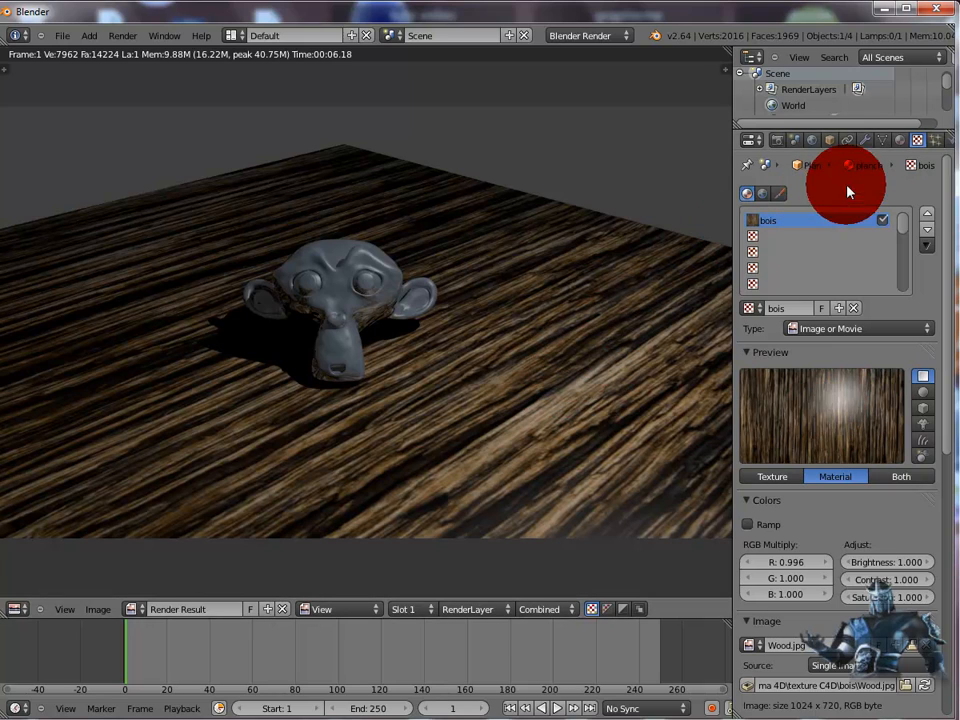
# Set the plancher material's specular intensity to 0.000, return to the bois texture settings and render the scene
pyautogui.click(900, 141)
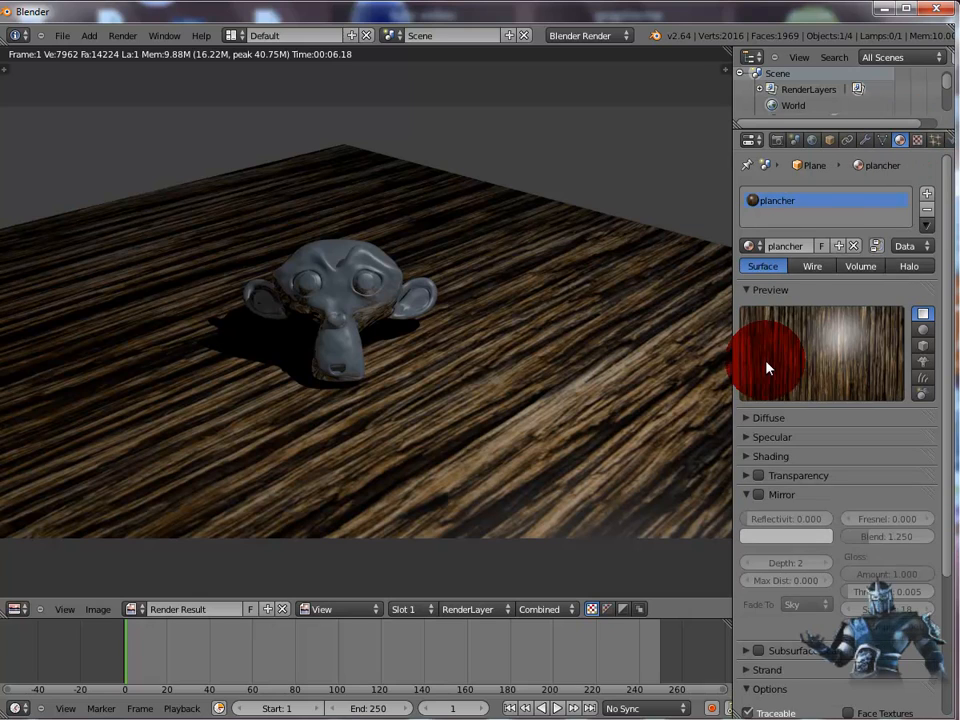
pyautogui.click(746, 437)
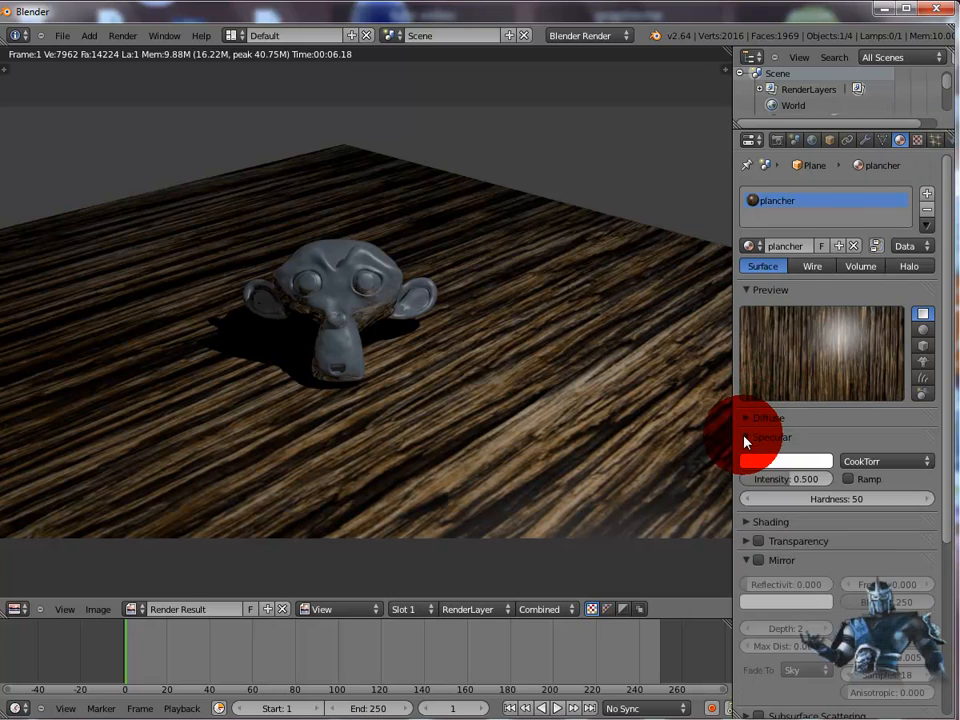
pyautogui.moveTo(796, 488); pyautogui.dragTo(753, 492)
pyautogui.moveTo(749, 489); pyautogui.dragTo(752, 489)
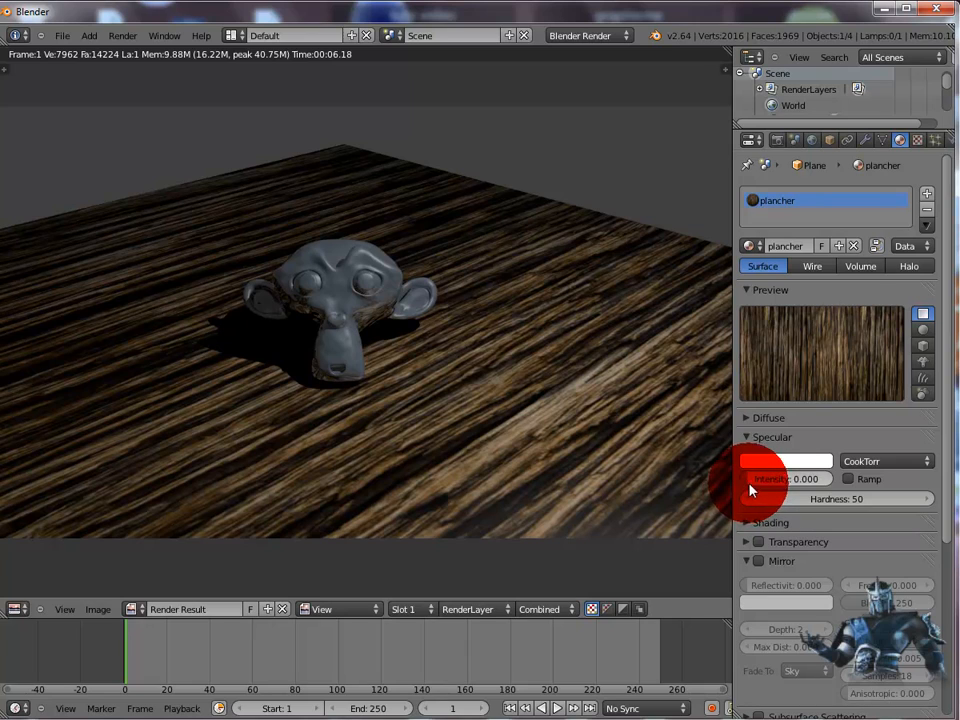
pyautogui.click(917, 140)
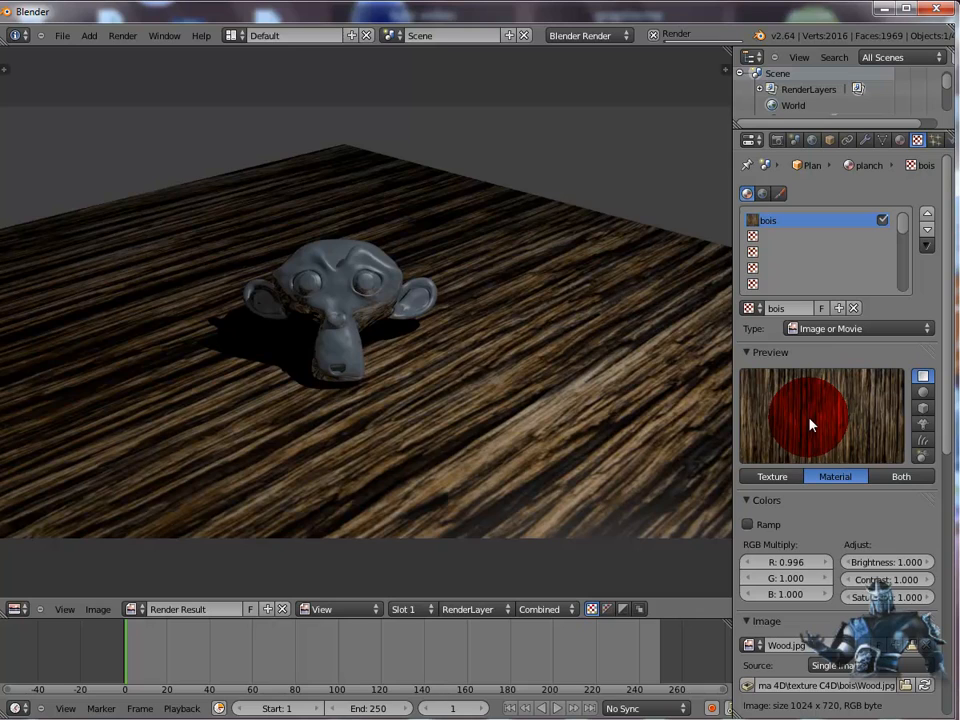
pyautogui.press('F12')
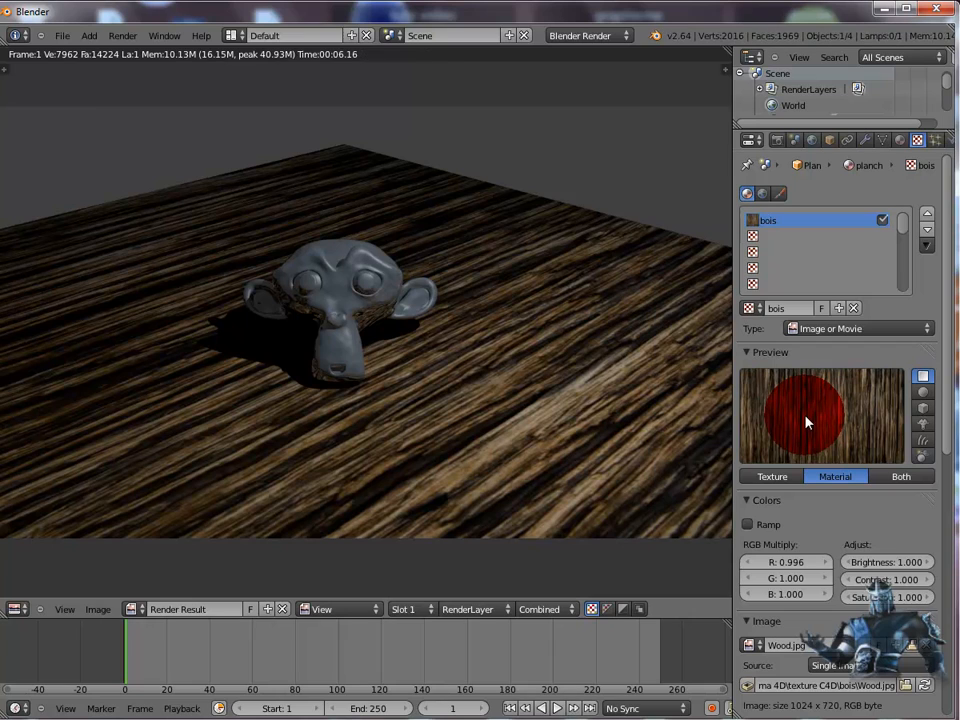
# Raise the bois texture's red RGB multiplier to 1.204 and render the scene
pyautogui.click(824, 563)
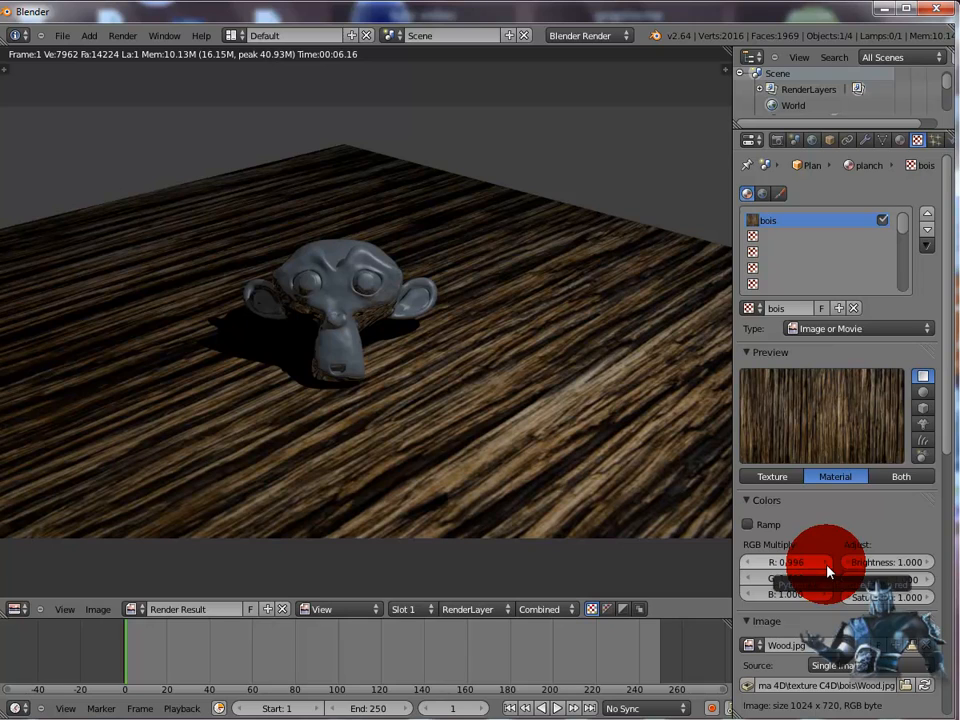
pyautogui.moveTo(829, 567); pyautogui.dragTo(869, 567)
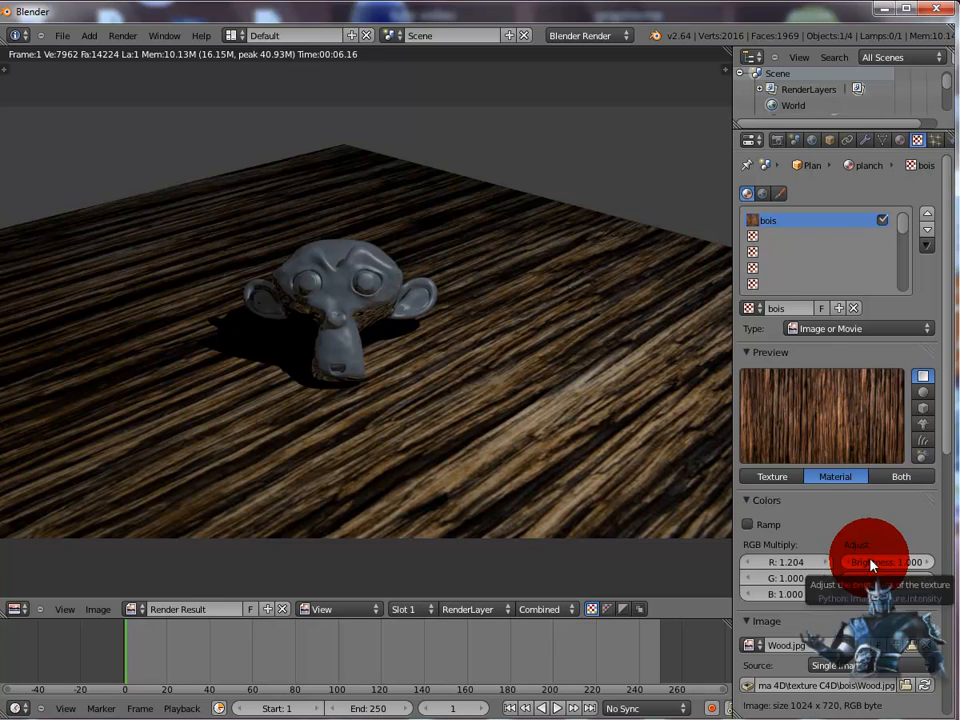
pyautogui.press('F12')
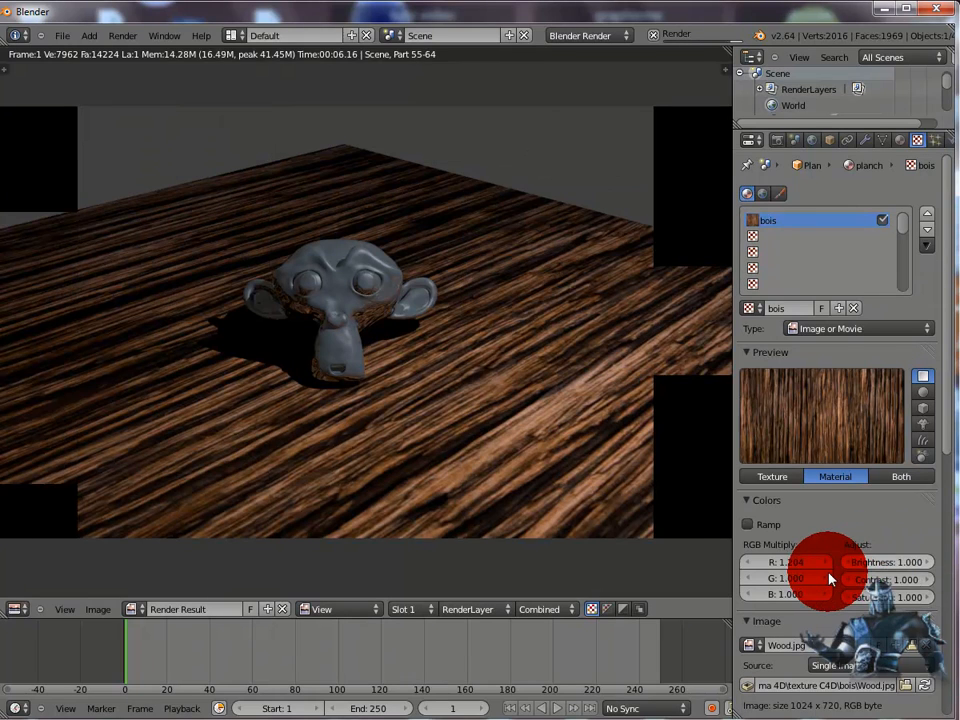
# Adjust the bois texture's colors to green 1.008, brightness 0.936, contrast 1.010 and saturation 1.100
pyautogui.moveTo(826, 583)
pyautogui.mouseDown()
pyautogui.moveTo(933, 582)
pyautogui.moveTo(827, 585)
pyautogui.mouseUp()
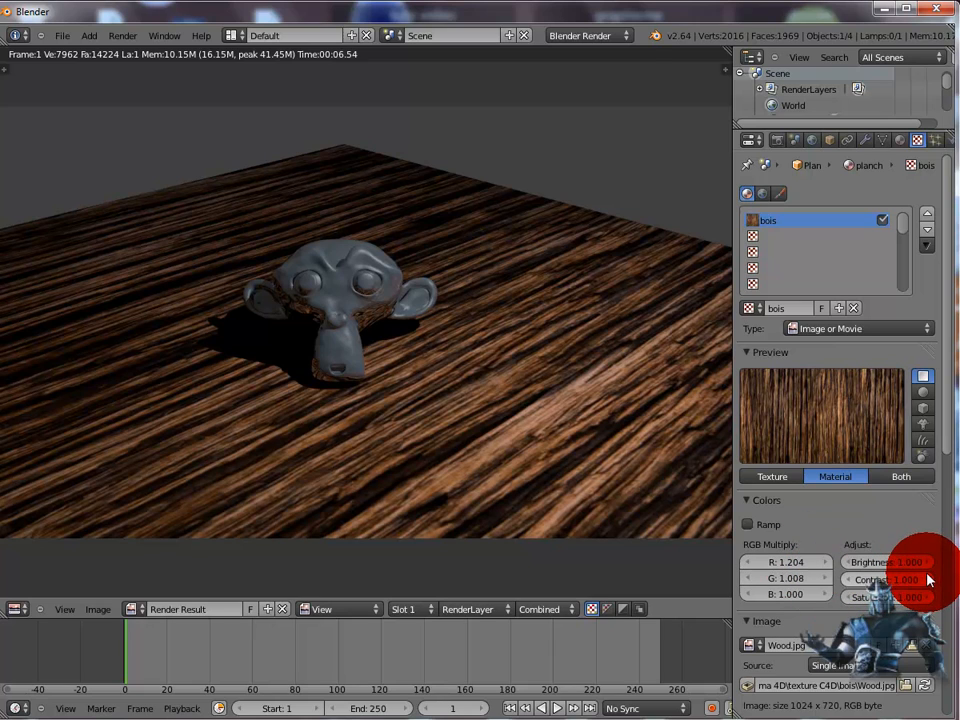
pyautogui.moveTo(930, 566); pyautogui.dragTo(929, 603)
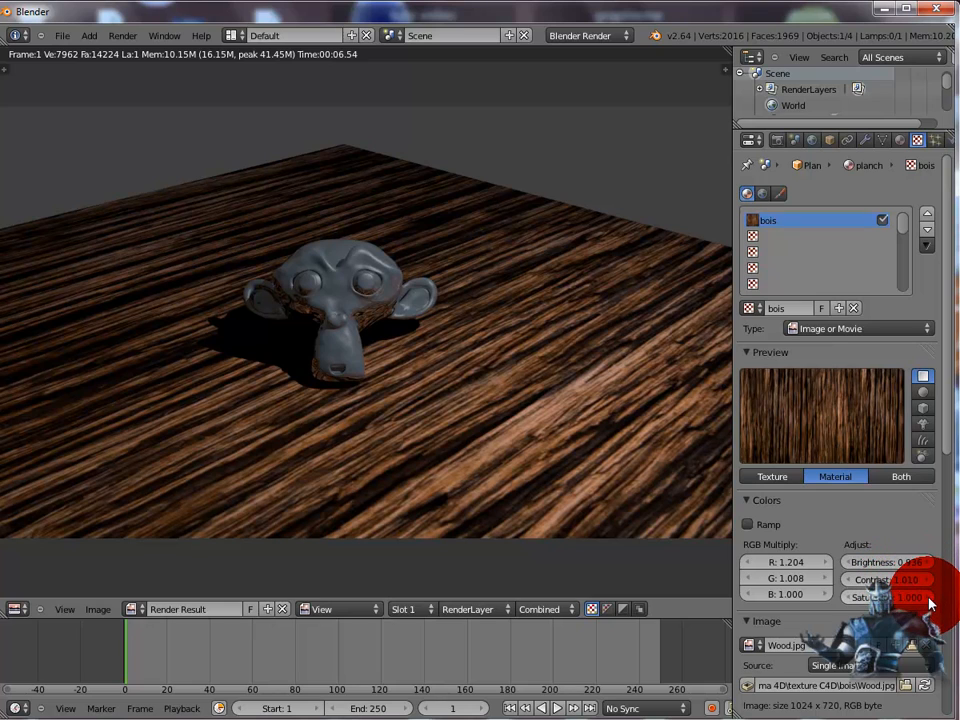
pyautogui.click(928, 598)
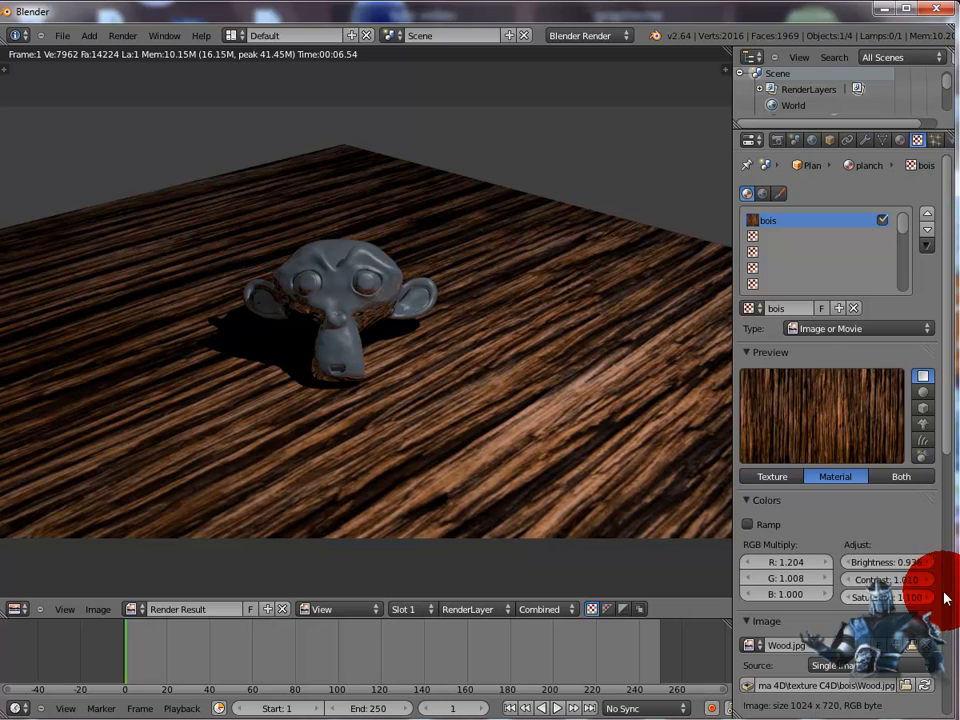
# Turn off the bois texture's diffuse Color influence and enable its Normal influence at 3.872
pyautogui.scroll(-1, 945, 470)
pyautogui.moveTo(946, 479); pyautogui.dragTo(956, 712)
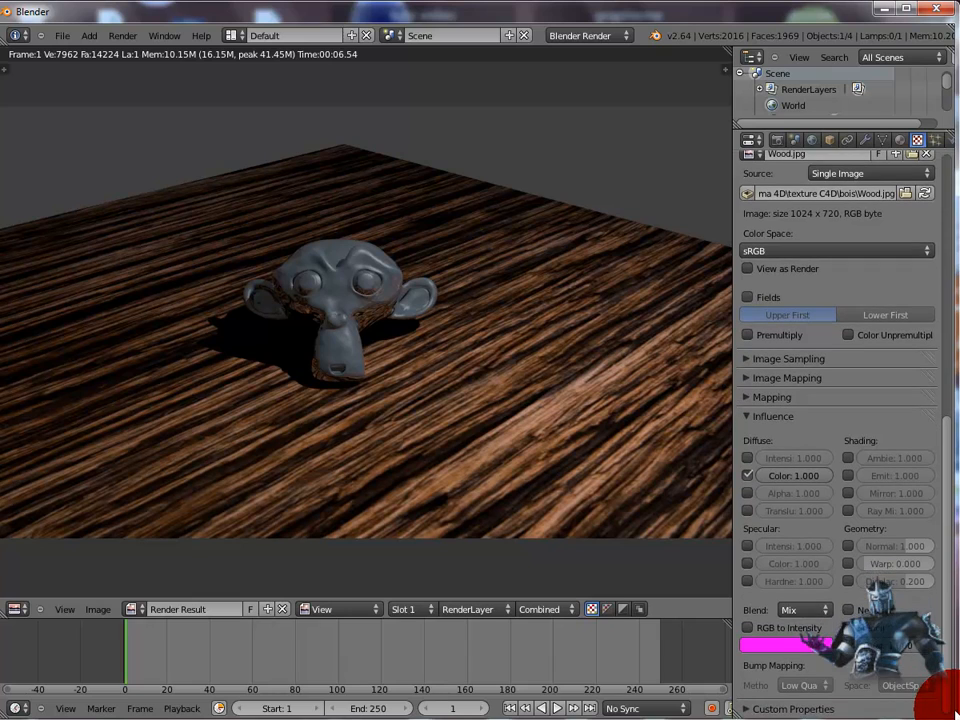
pyautogui.click(749, 477)
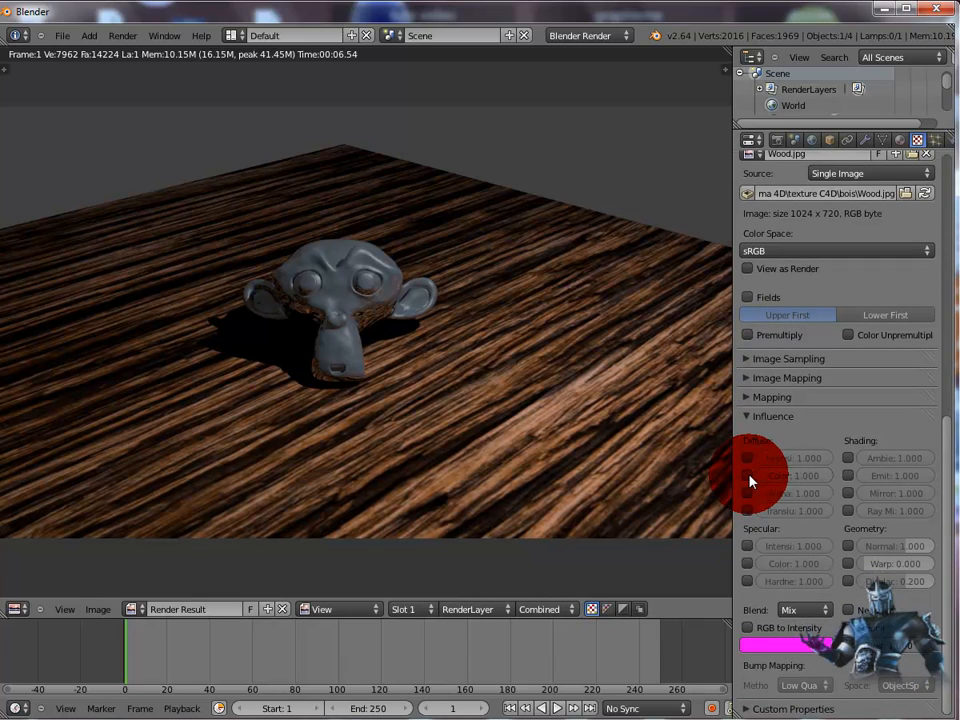
pyautogui.click(848, 546)
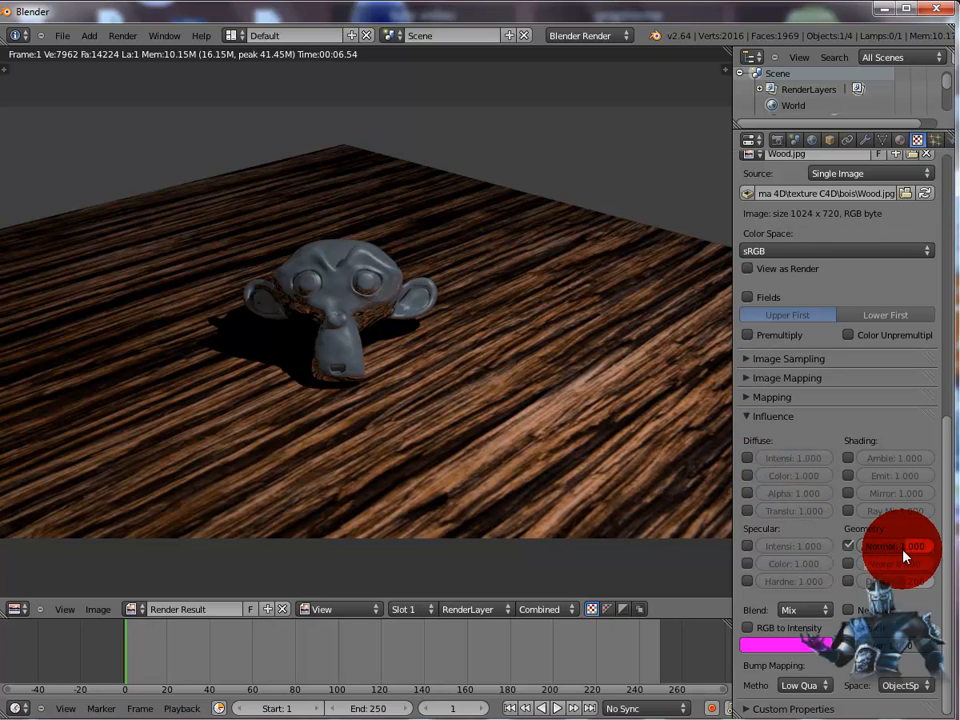
pyautogui.moveTo(911, 557); pyautogui.dragTo(928, 557)
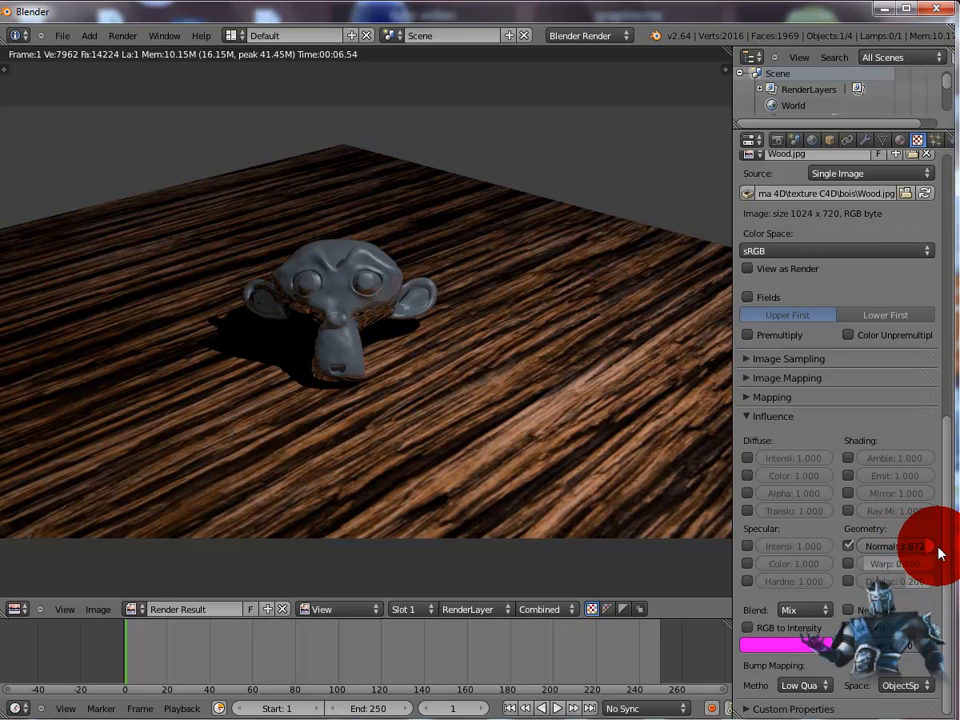
# Turn the bois texture's diffuse Color influence back on and render the scene
pyautogui.scroll(6, 949, 474)
pyautogui.moveTo(951, 398); pyautogui.dragTo(936, 476)
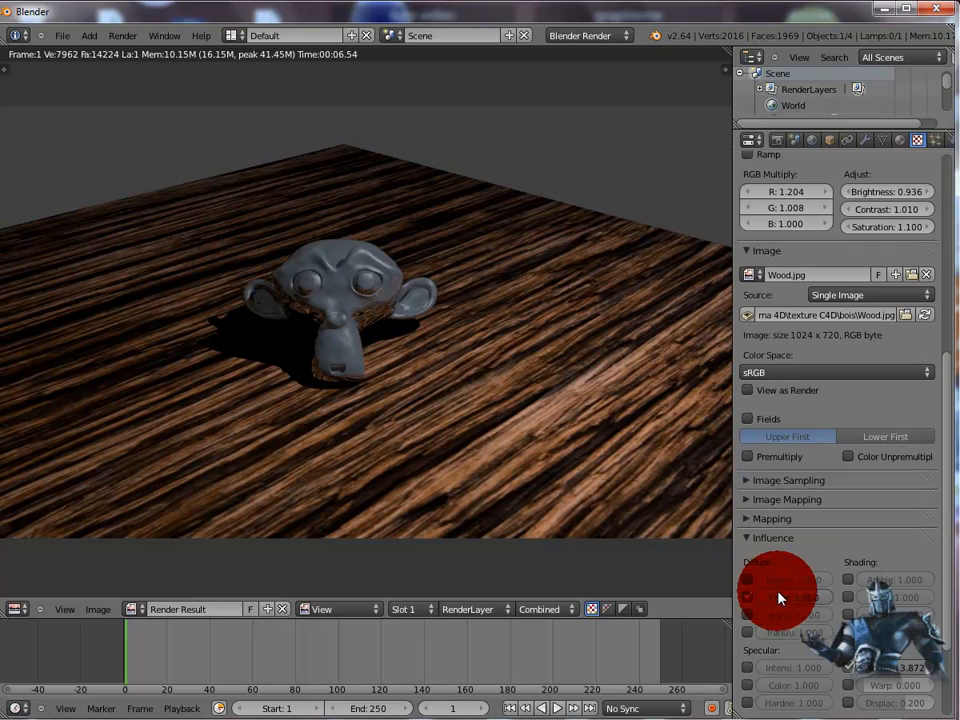
pyautogui.click(775, 597)
pyautogui.scroll(2, 940, 560)
pyautogui.scroll(2, 940, 560)
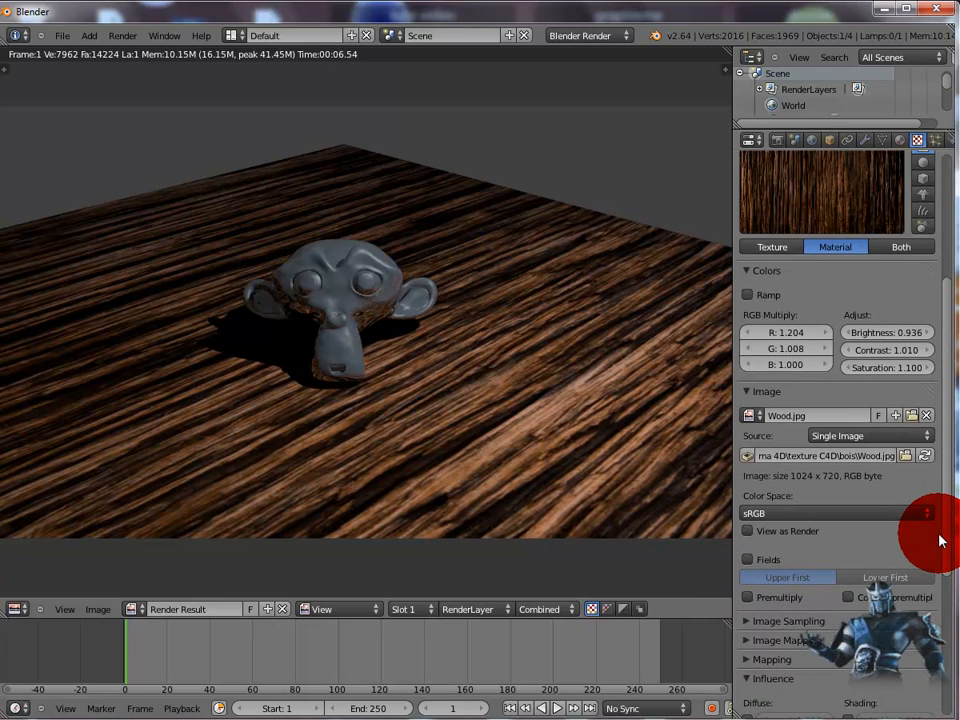
pyautogui.press('F12')
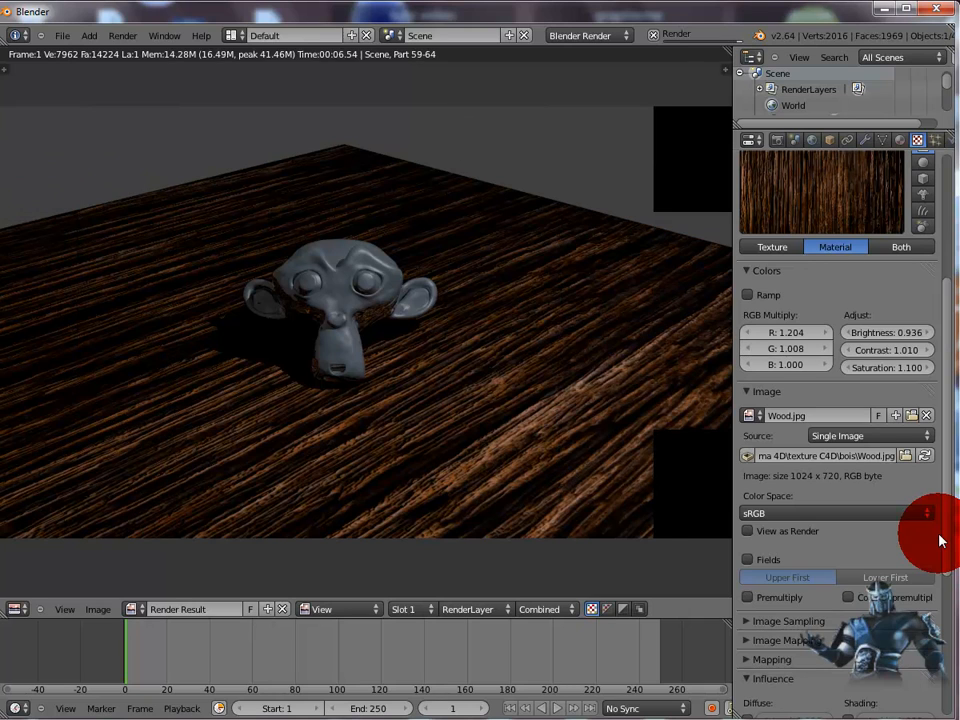
# Set the bois texture's Normal influence to -5.000 and render the scene
pyautogui.scroll(-5, 940, 560)
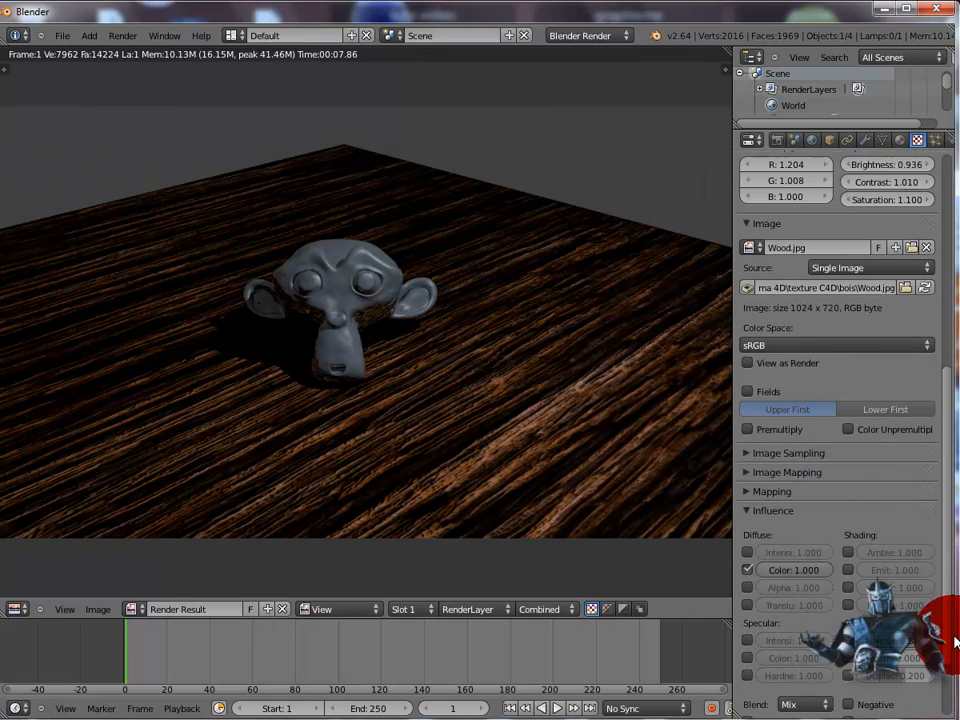
pyautogui.scroll(-1, 940, 620)
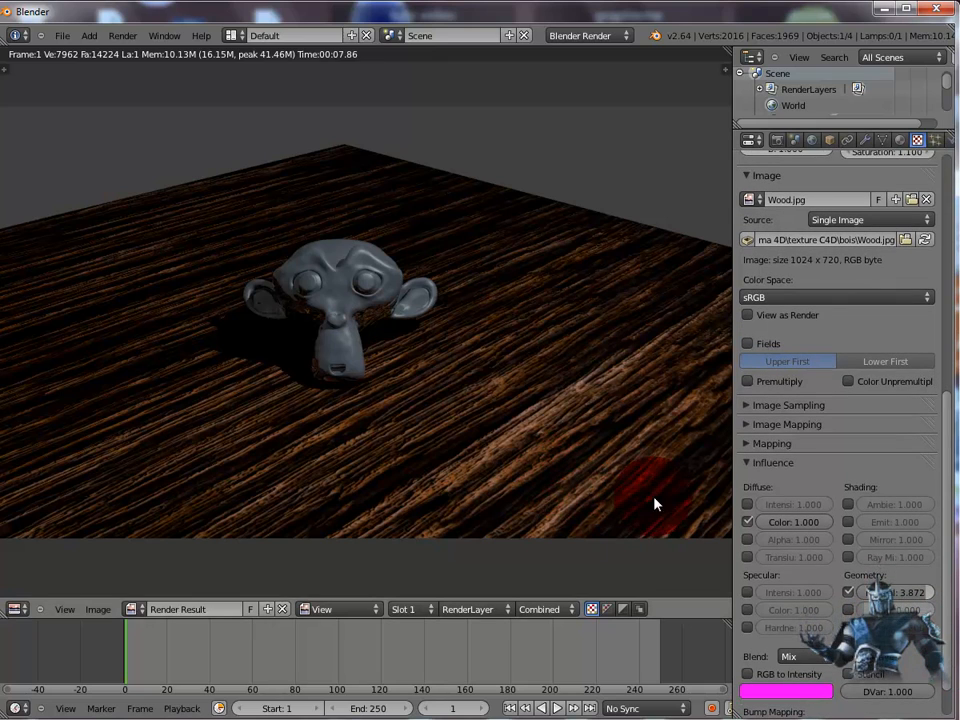
pyautogui.click(920, 598)
pyautogui.moveTo(920, 598); pyautogui.dragTo(842, 606)
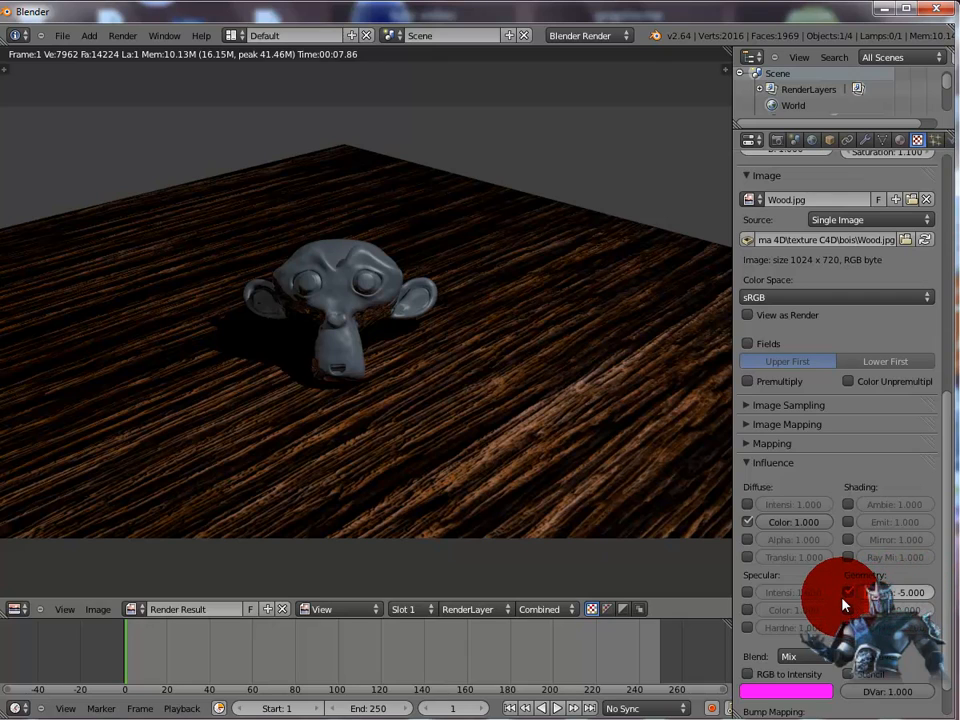
pyautogui.press('F12')
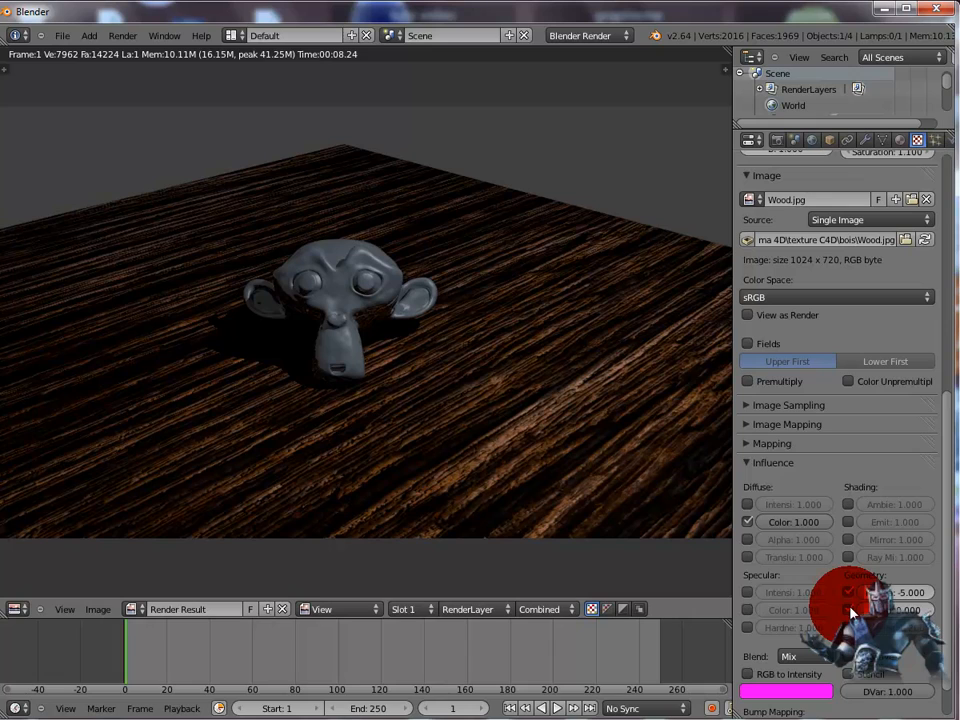
# Enable the bois texture's Warp influence, set it to 0.489 and render the scene
pyautogui.press('F12')
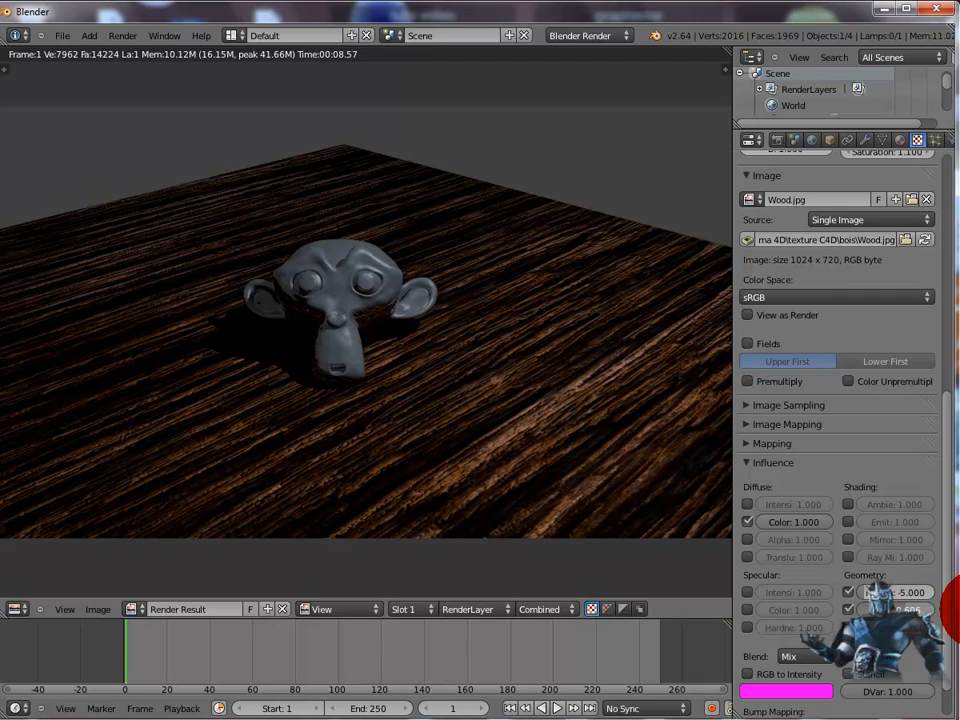
pyautogui.moveTo(958, 607); pyautogui.dragTo(940, 610)
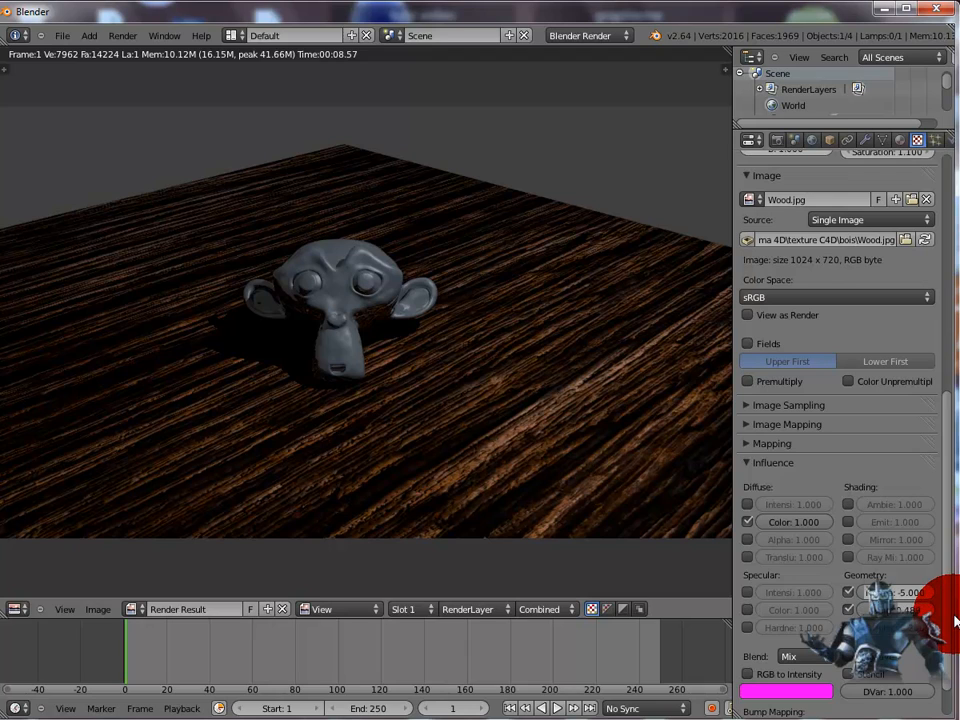
pyautogui.press('F12')
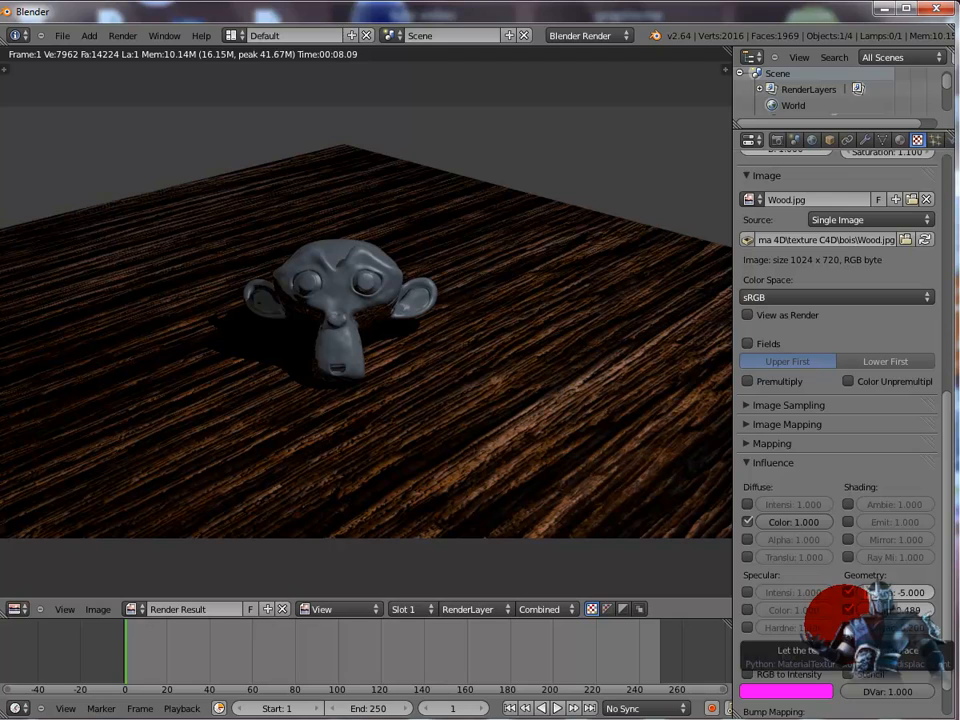
# Try rendering the floor with the bois texture's Displace influence enabled, and render again with it turned off
pyautogui.press('F12')
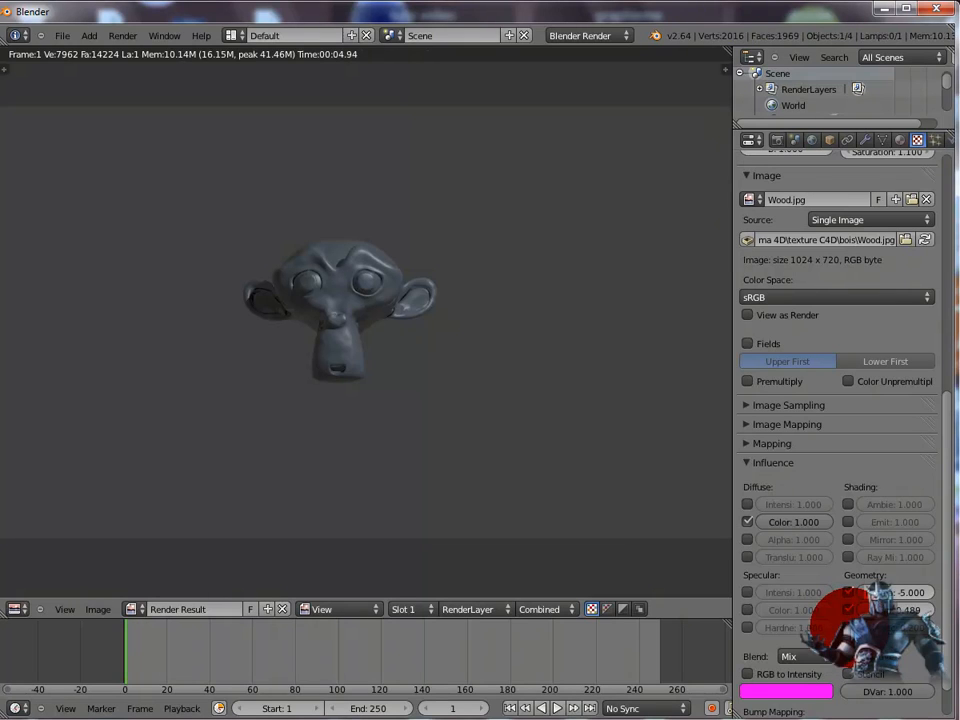
pyautogui.press('F12')
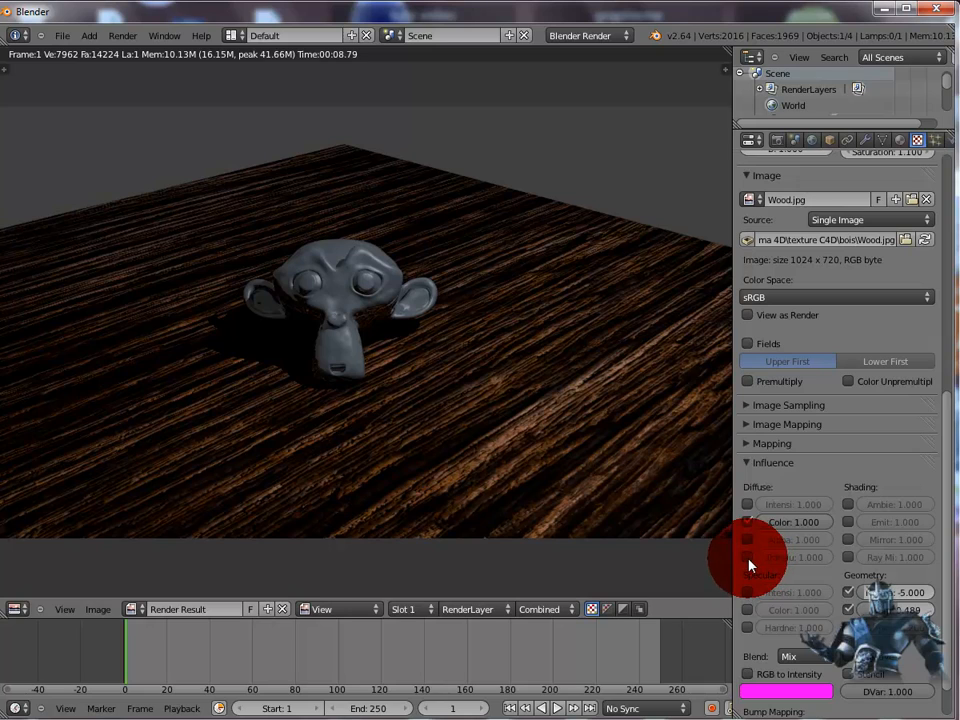
# Enable the bois texture's Ambient shading influence at 1.000 and render the scene
pyautogui.click(848, 505)
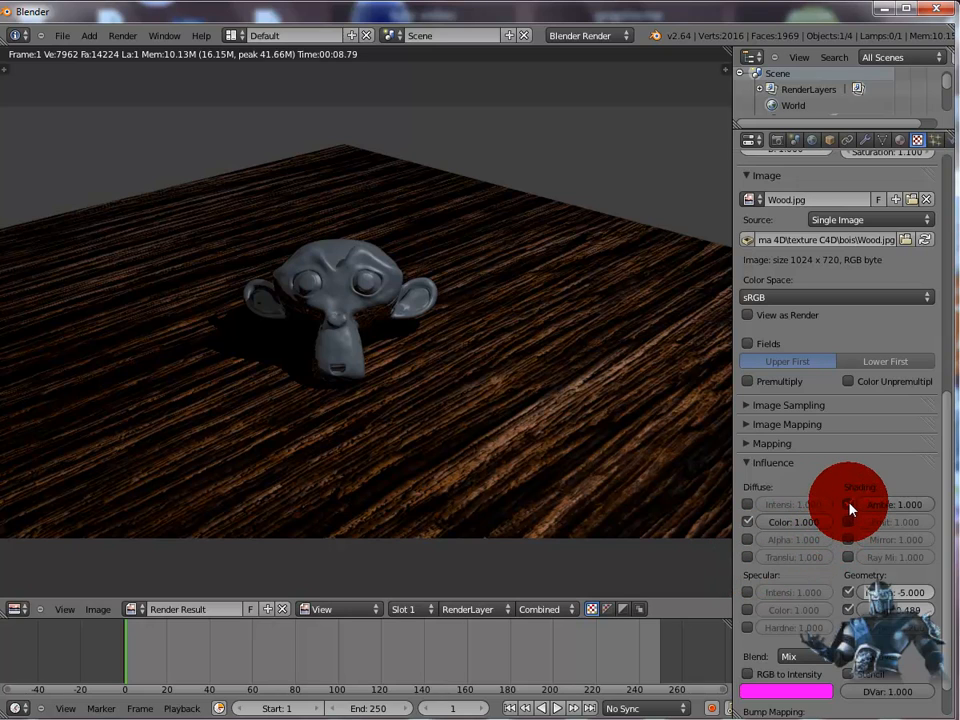
pyautogui.press('F12')
pyautogui.click(848, 504)
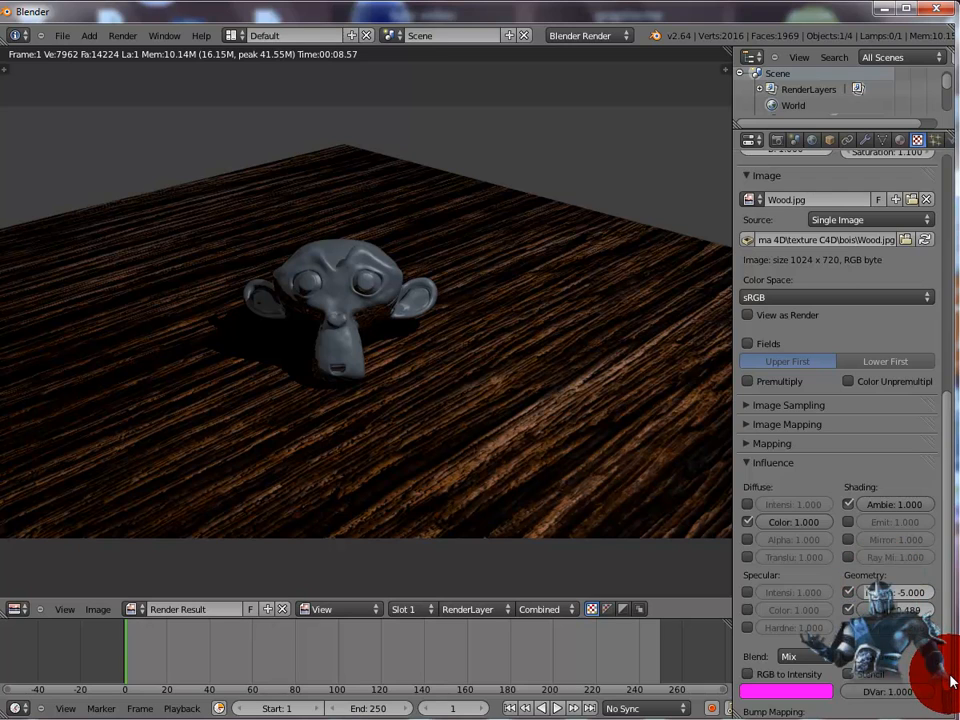
# Add a new texture to the plancher material in the slot below bois and turn off its diffuse Color influence
pyautogui.scroll(-2, 951, 682)
pyautogui.moveTo(953, 709); pyautogui.dragTo(936, 440)
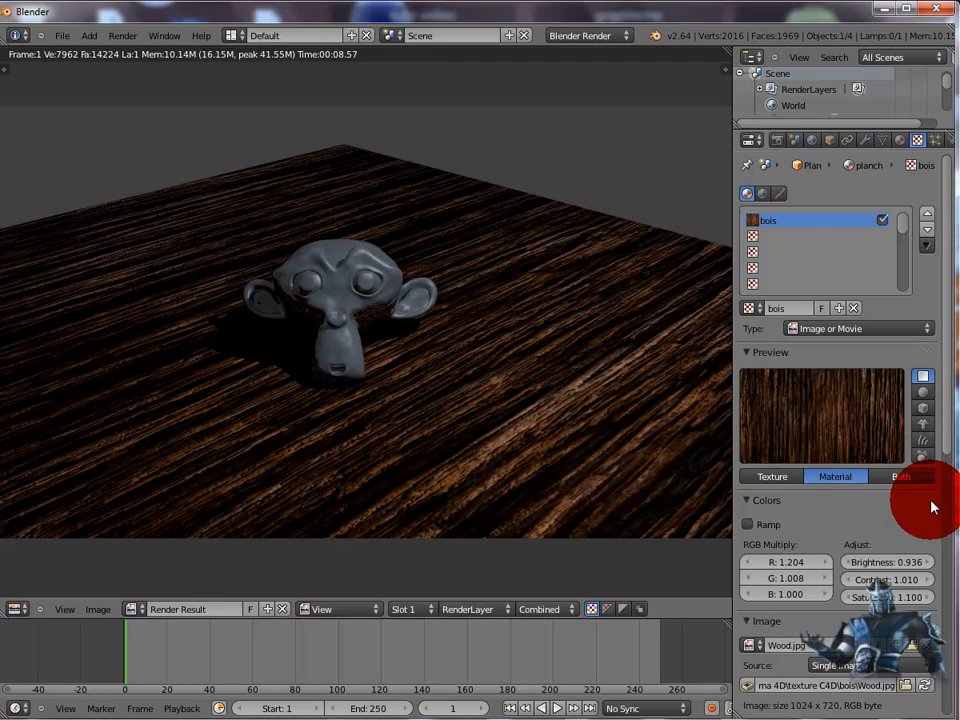
pyautogui.moveTo(948, 457); pyautogui.dragTo(941, 493)
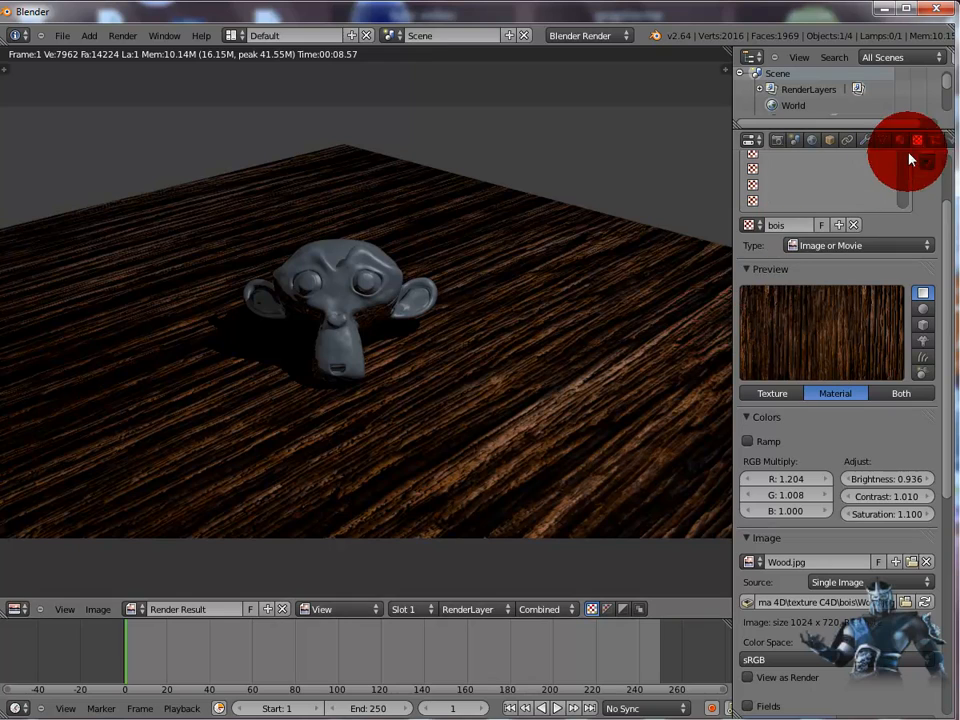
pyautogui.moveTo(943, 225); pyautogui.dragTo(950, 200)
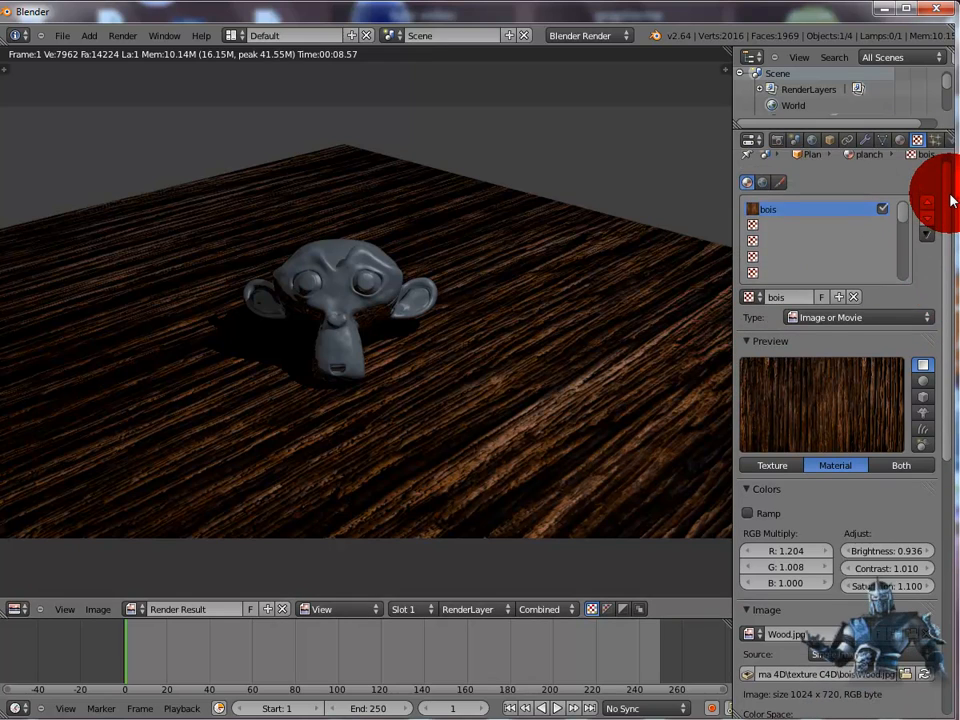
pyautogui.click(753, 232)
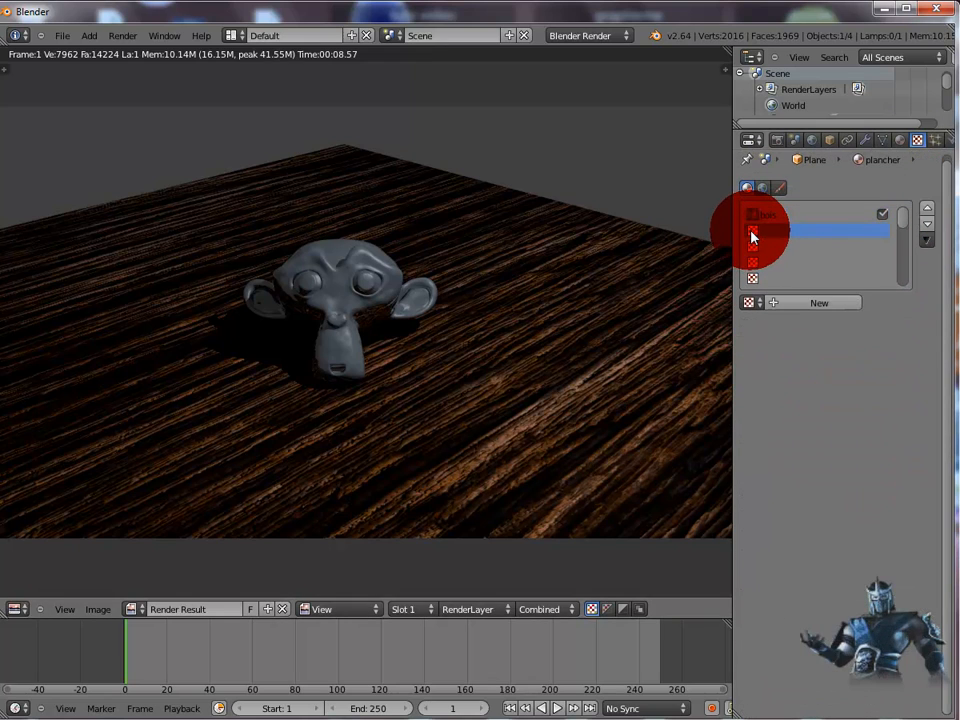
pyautogui.click(806, 304)
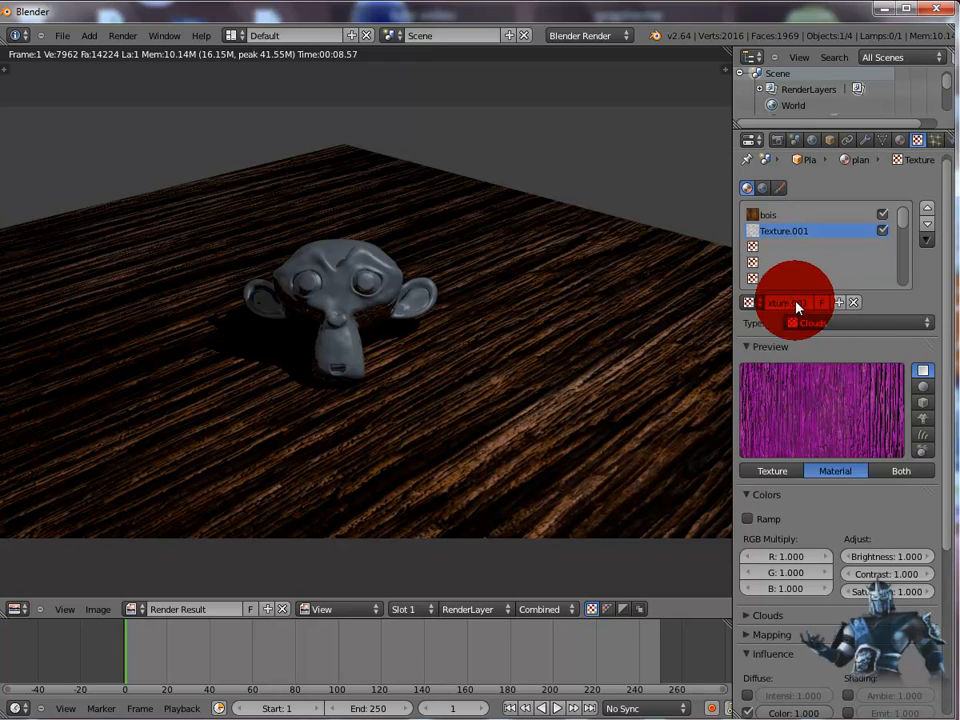
pyautogui.scroll(-6, 926, 574)
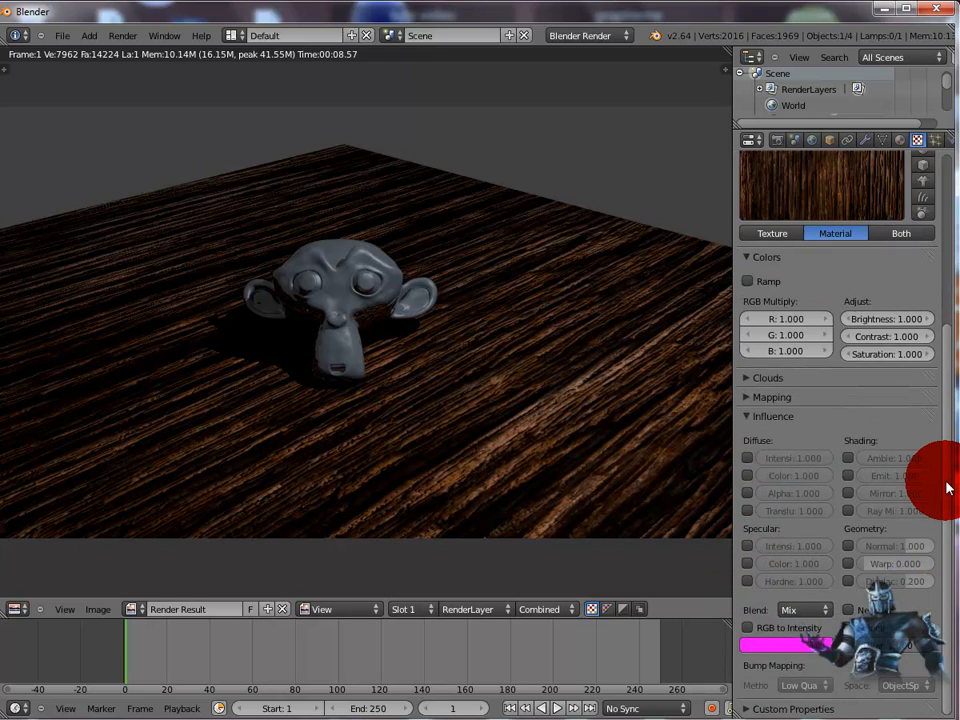
pyautogui.scroll(6, 943, 467)
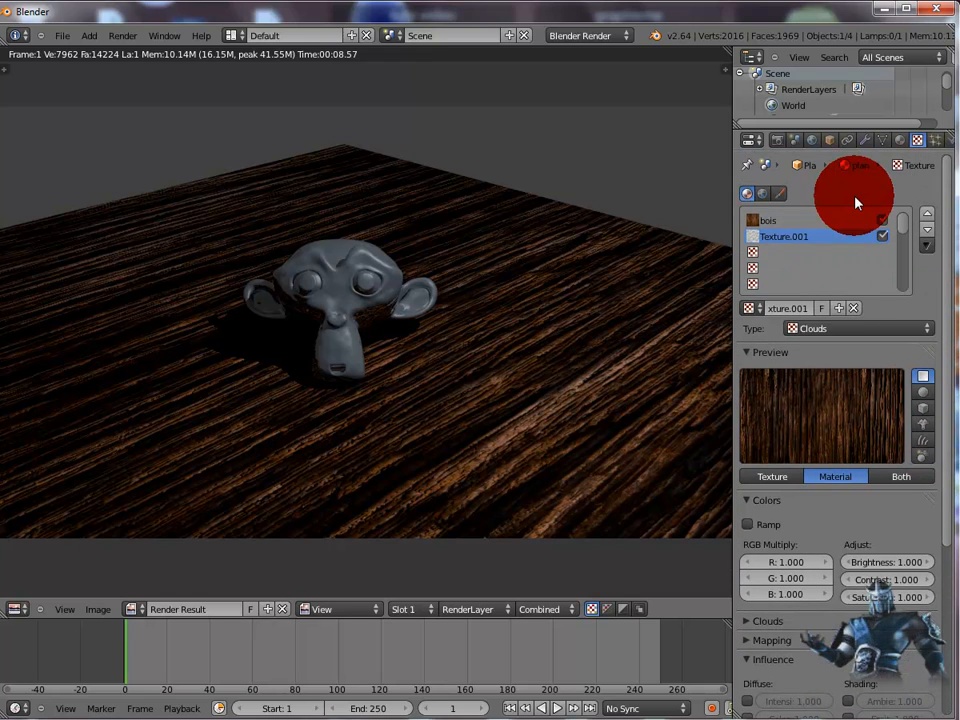
# Set the plancher material's diffuse color to light green with R 0.395, G 0.800 and B 0.346
pyautogui.click(899, 141)
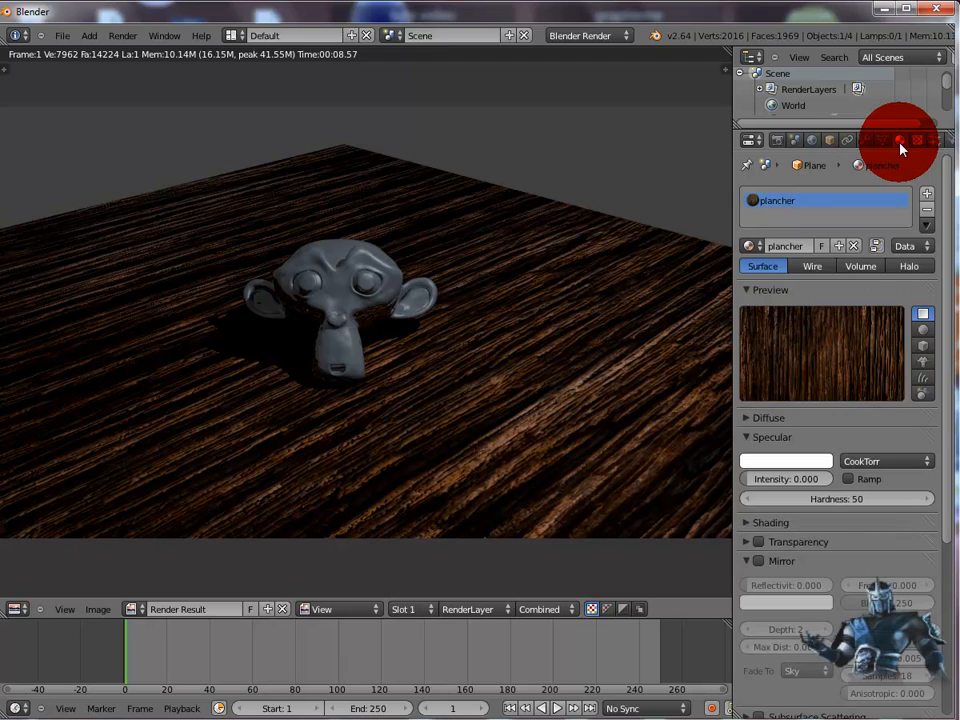
pyautogui.click(766, 463)
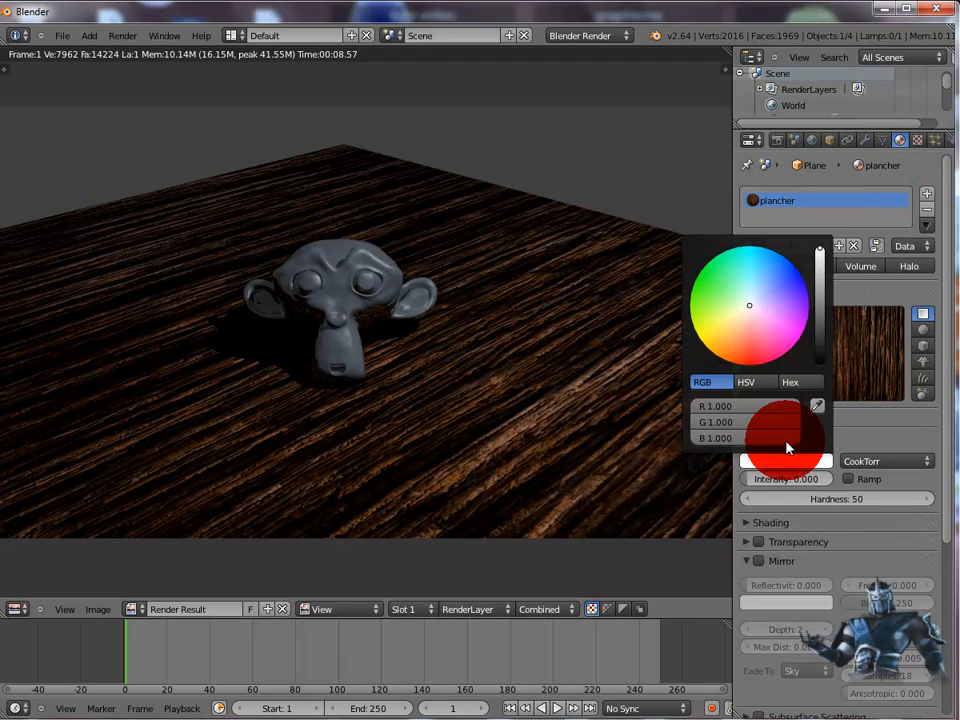
pyautogui.click(762, 418)
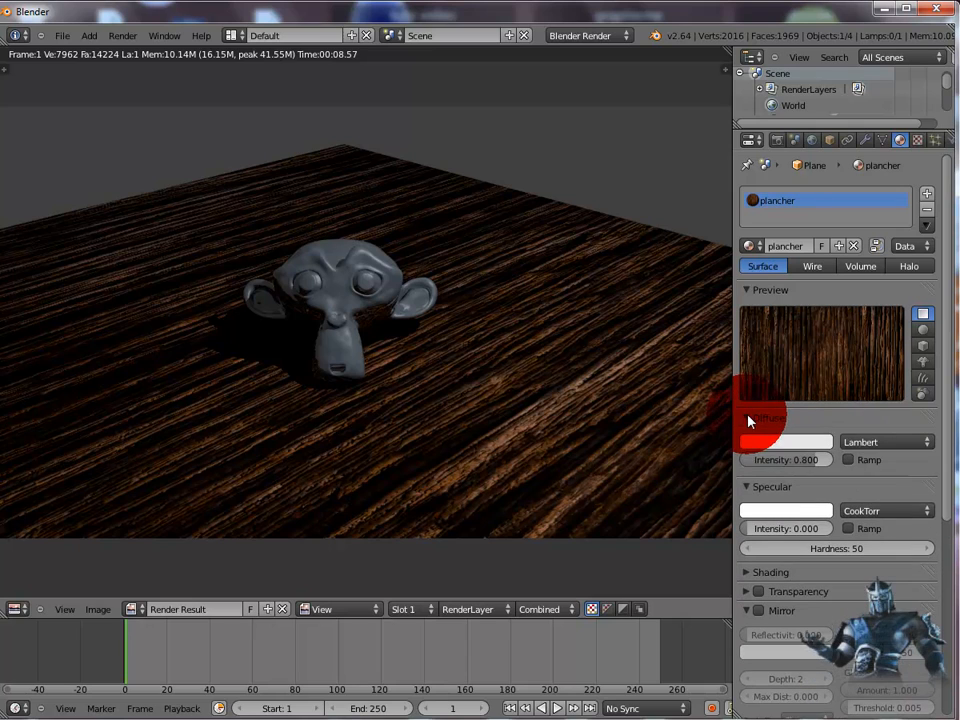
pyautogui.click(770, 443)
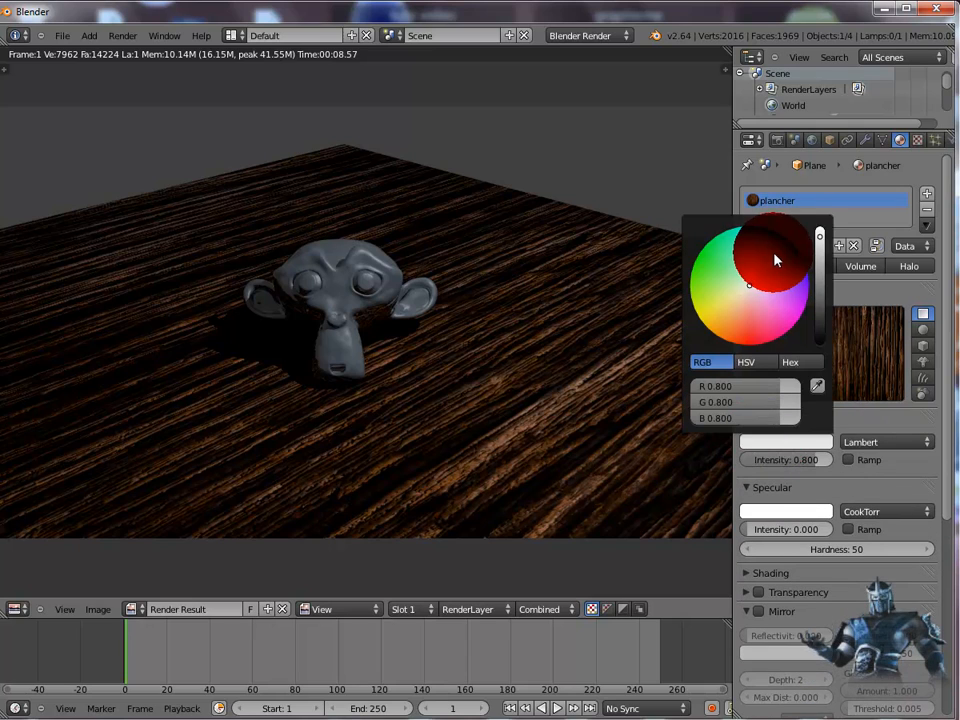
pyautogui.click(718, 272)
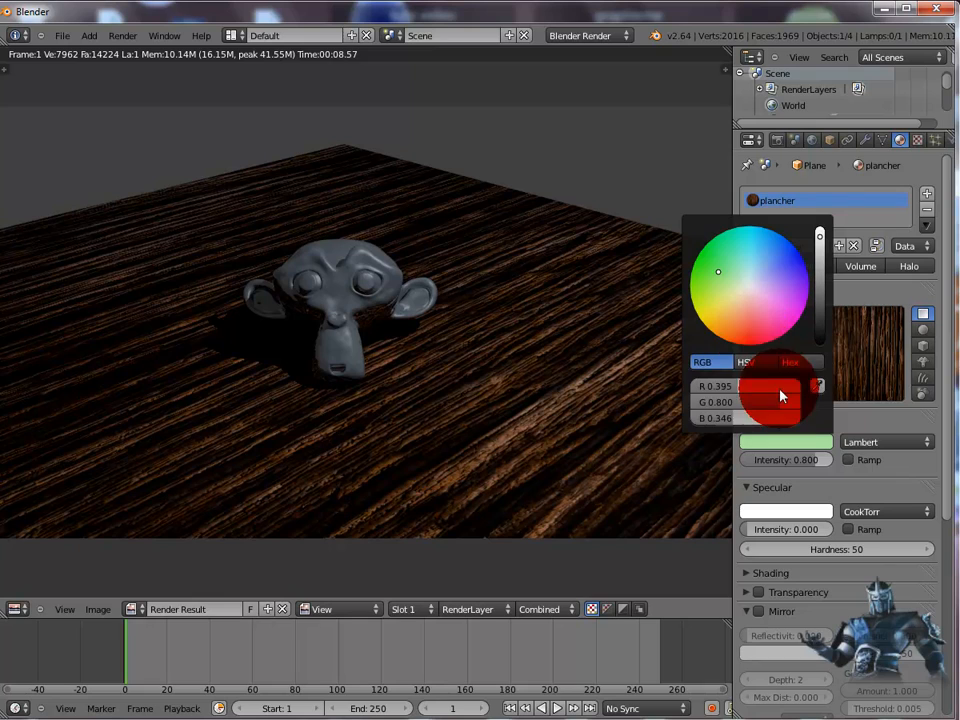
pyautogui.click(871, 416)
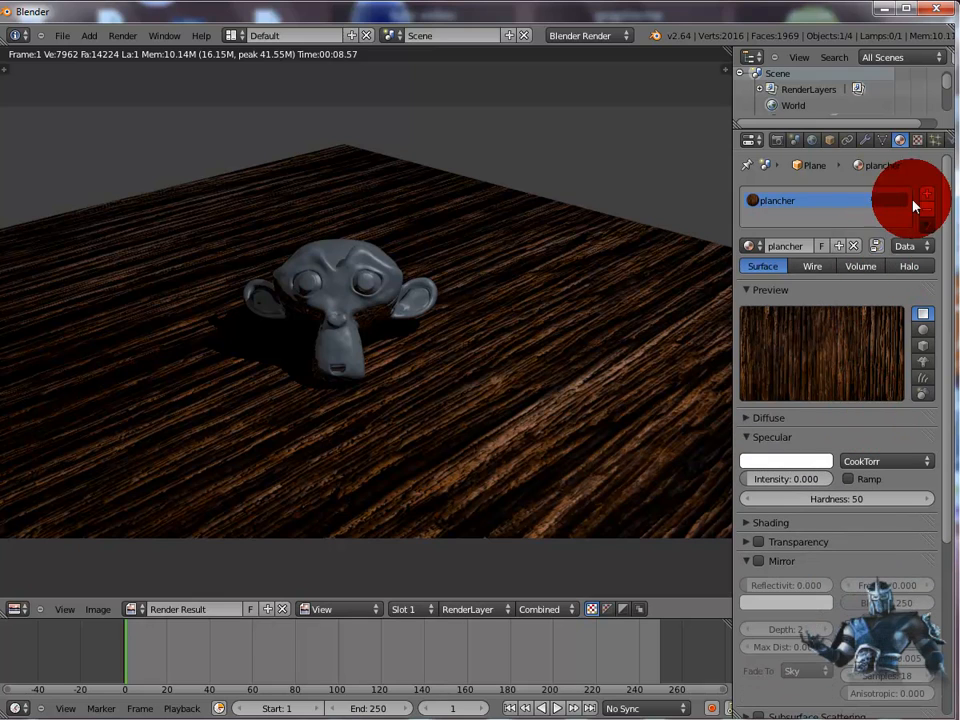
# Turn on Texture.001's diffuse Color influence, change its influence color to pale yellow-green and render the scene
pyautogui.click(919, 141)
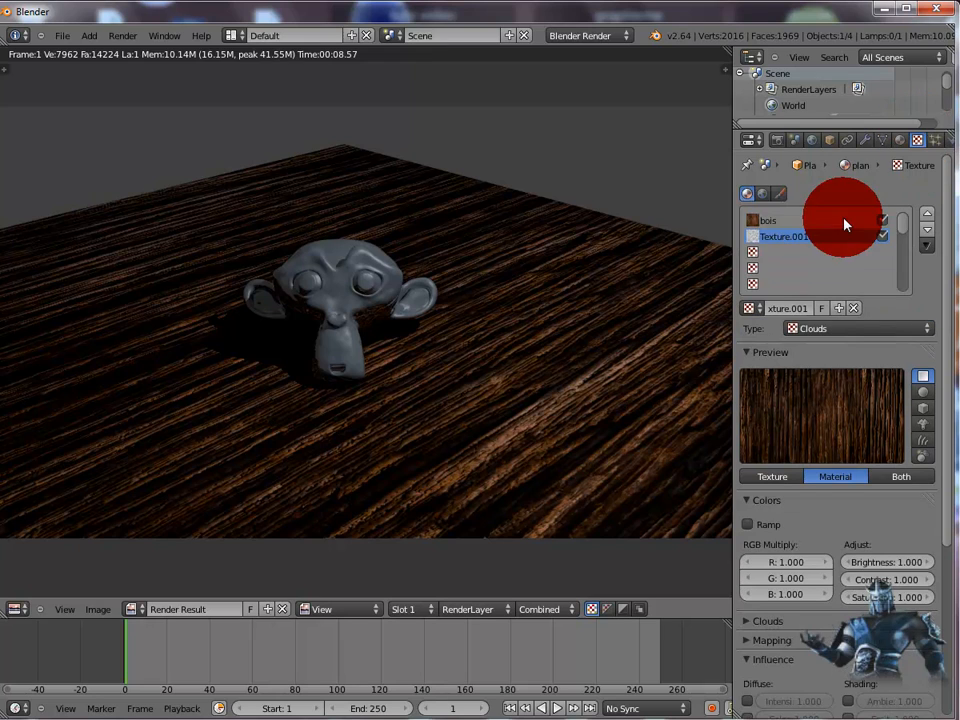
pyautogui.scroll(-6, 775, 500)
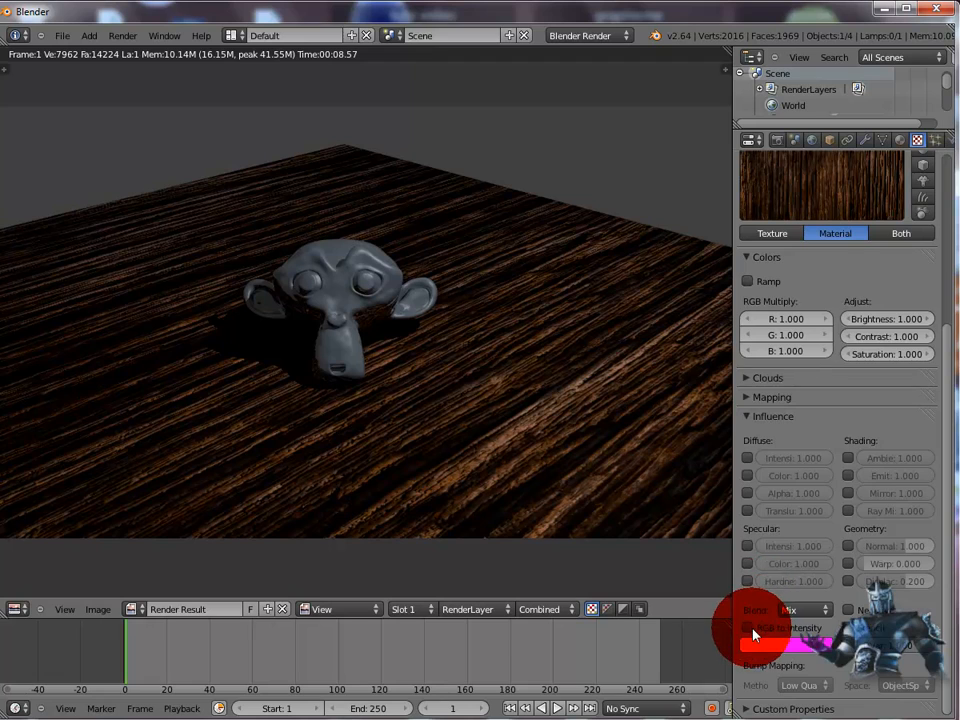
pyautogui.click(747, 477)
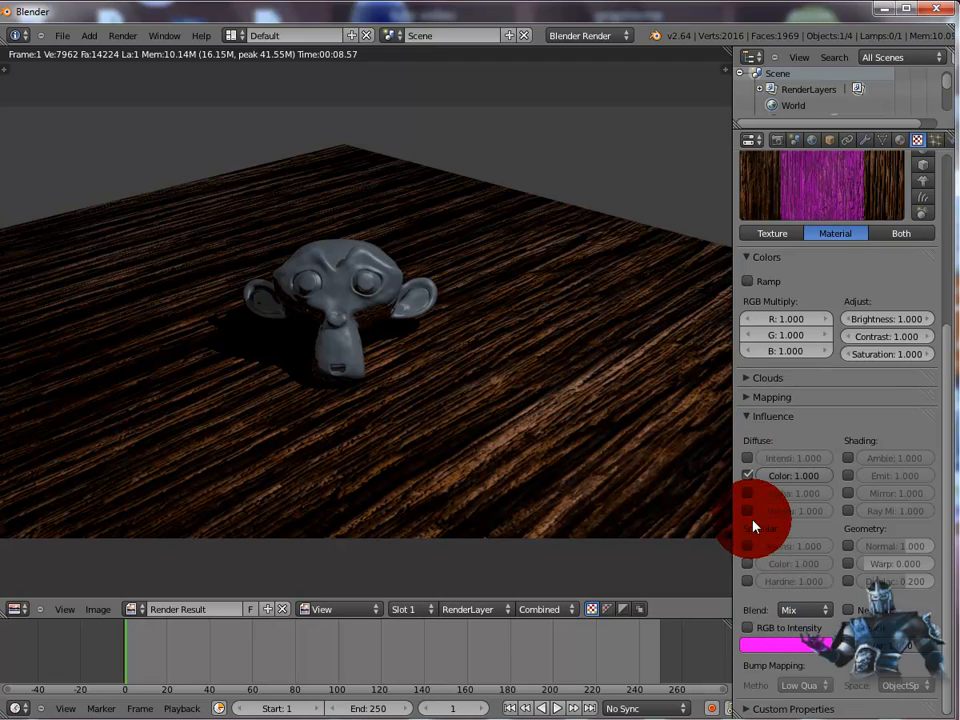
pyautogui.click(773, 645)
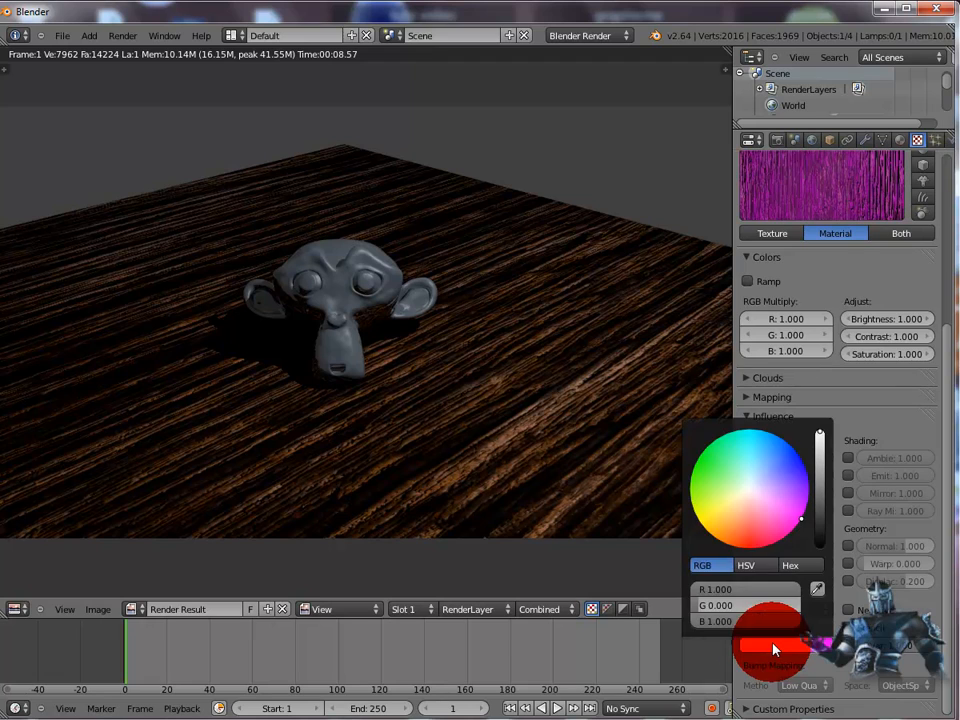
pyautogui.click(724, 444)
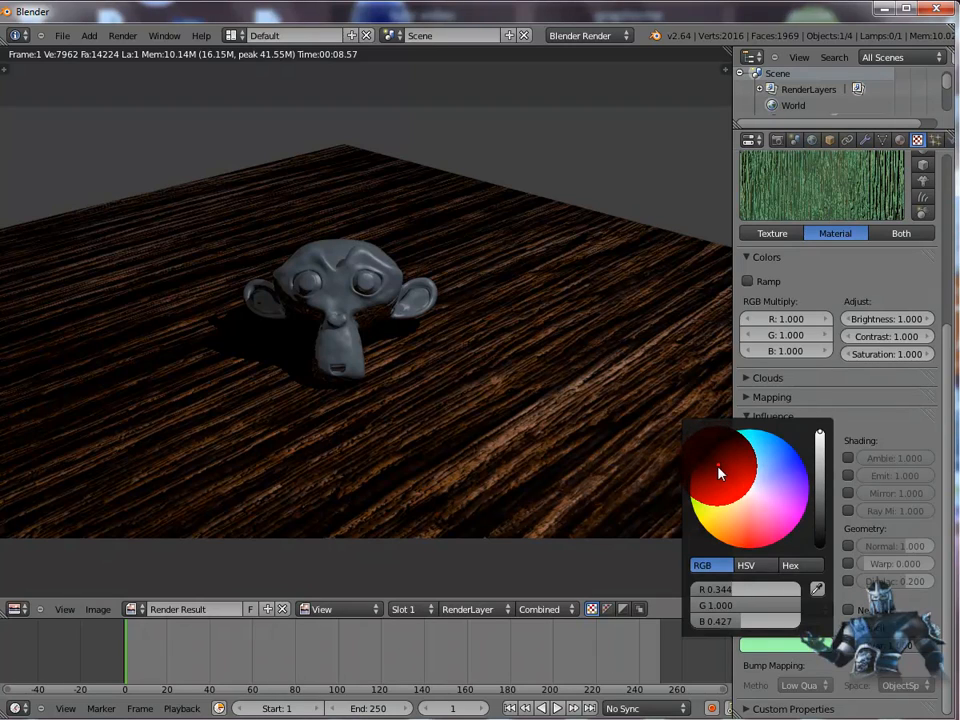
pyautogui.click(724, 478)
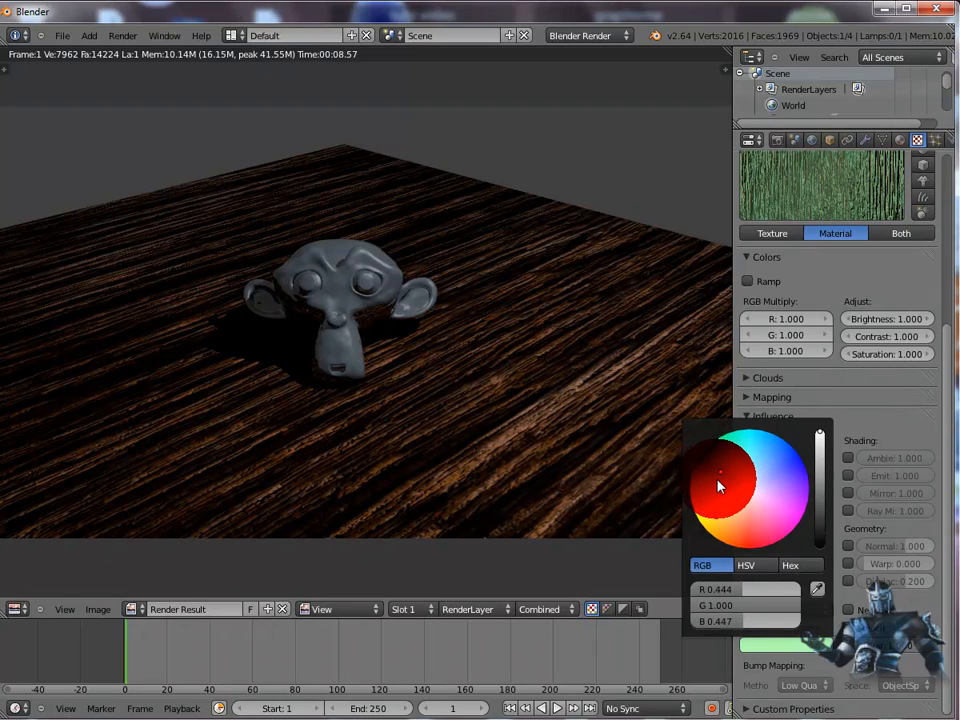
pyautogui.click(718, 485)
pyautogui.click(718, 497)
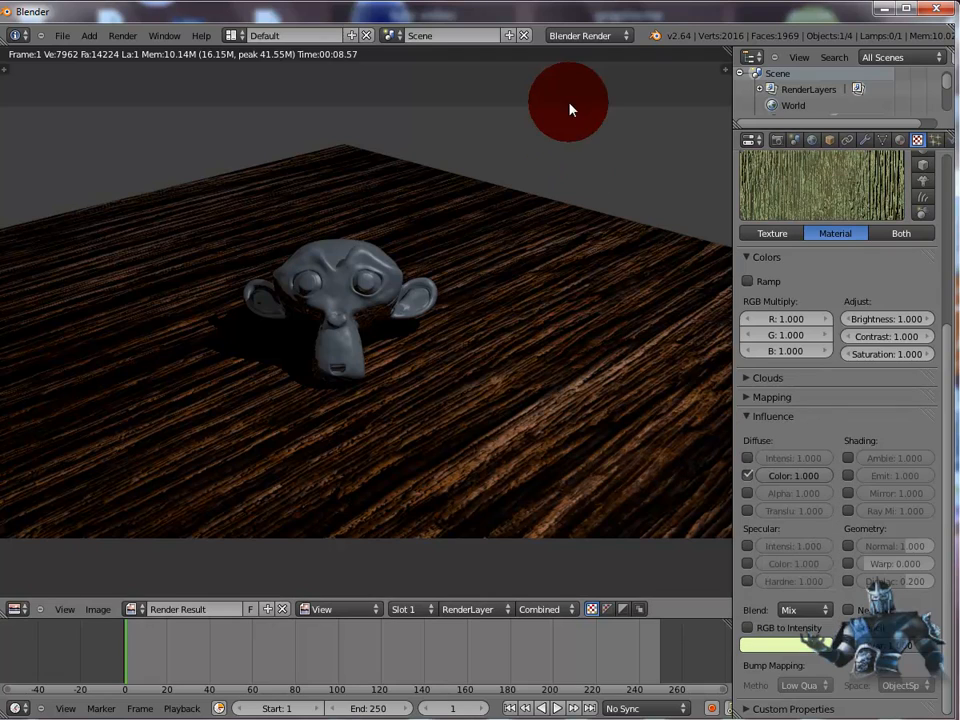
pyautogui.press('F12')
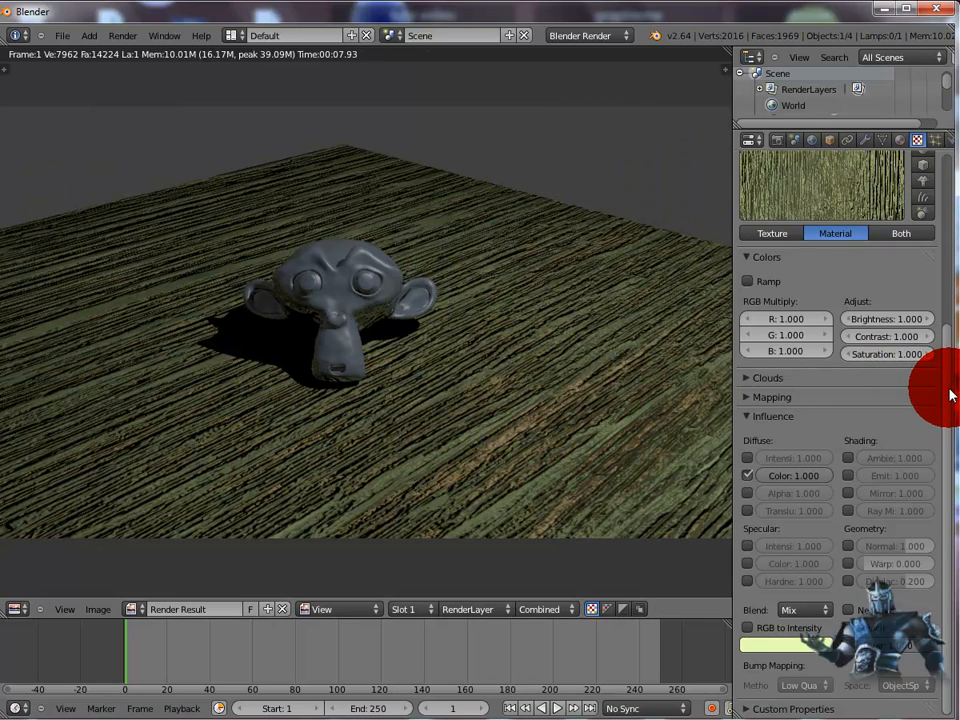
# Disable the bois texture in the plancher material's texture list and render the scene
pyautogui.moveTo(950, 395); pyautogui.dragTo(952, 212)
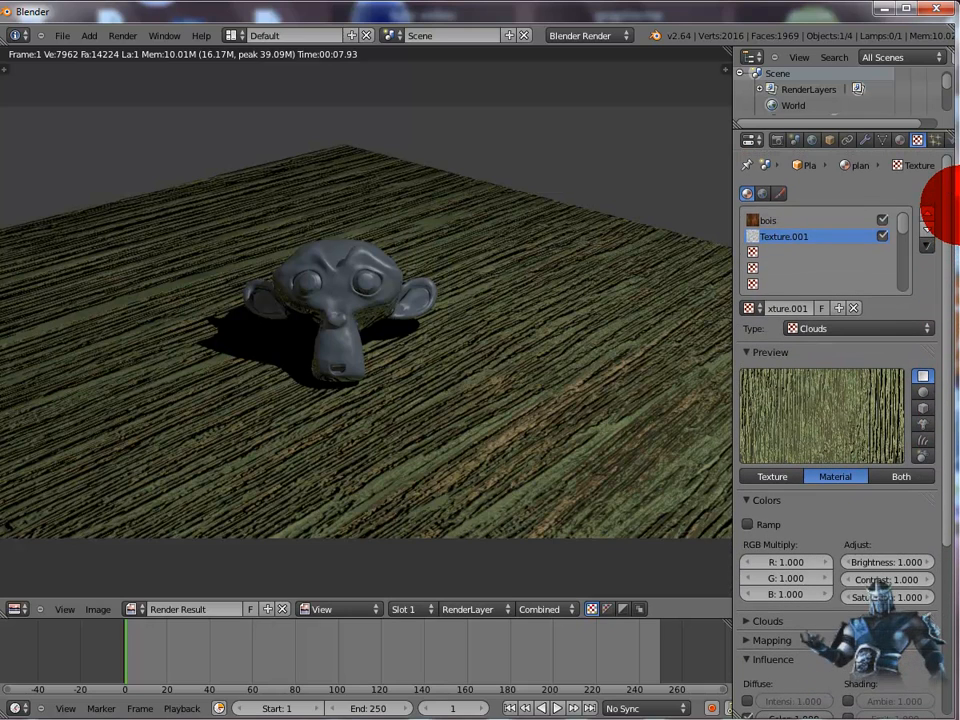
pyautogui.click(883, 221)
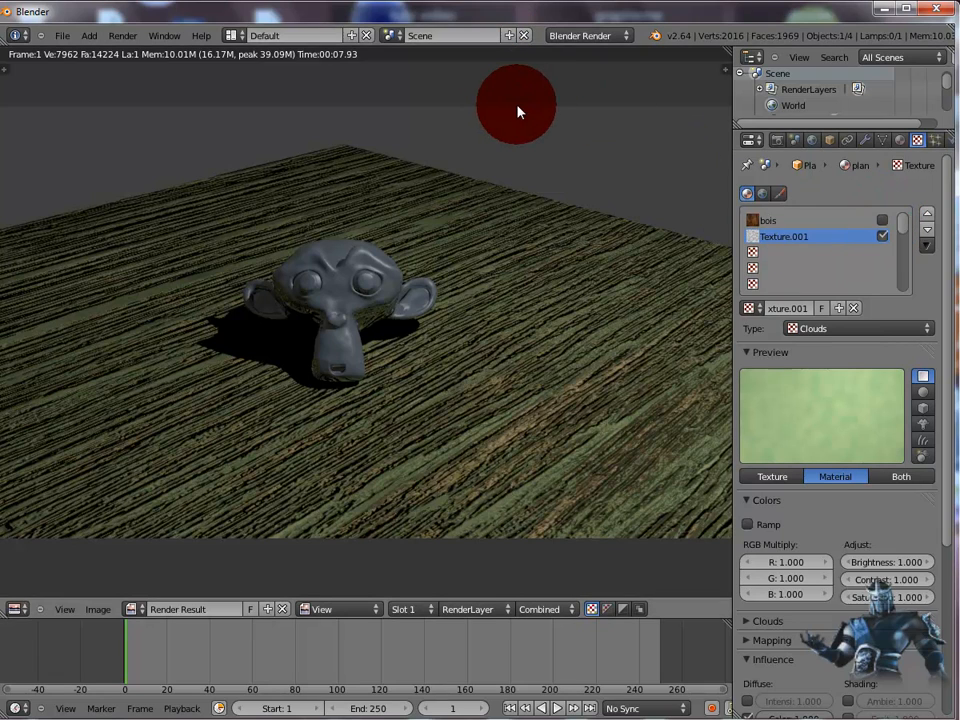
pyautogui.press('F12')
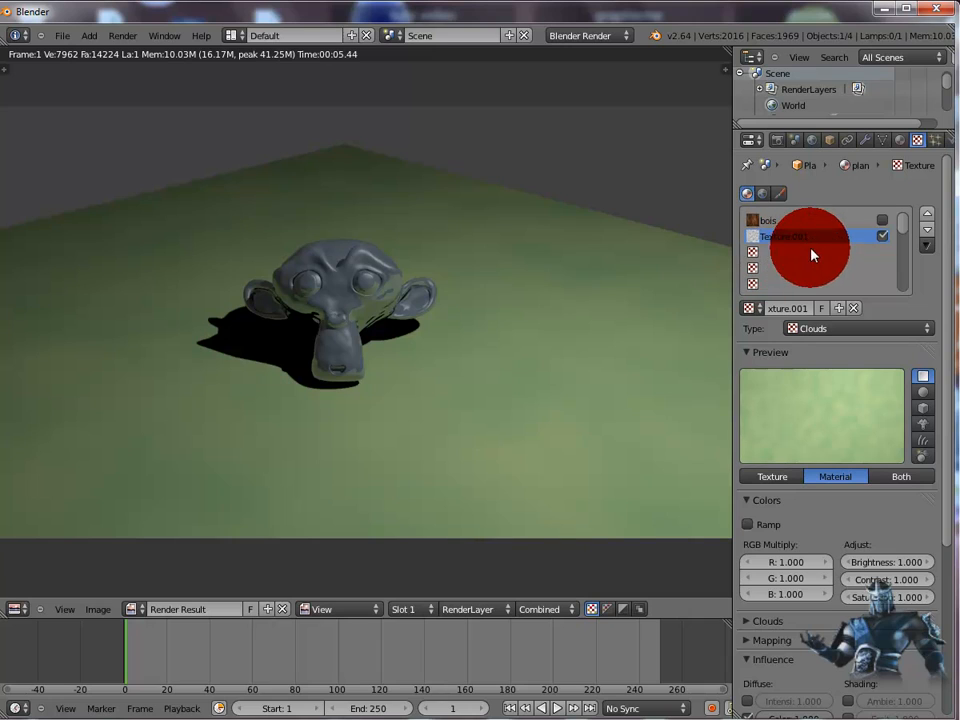
# Disable Texture.001, leave bois disabled, and add a new texture in the third slot of the plancher material
pyautogui.click(881, 223)
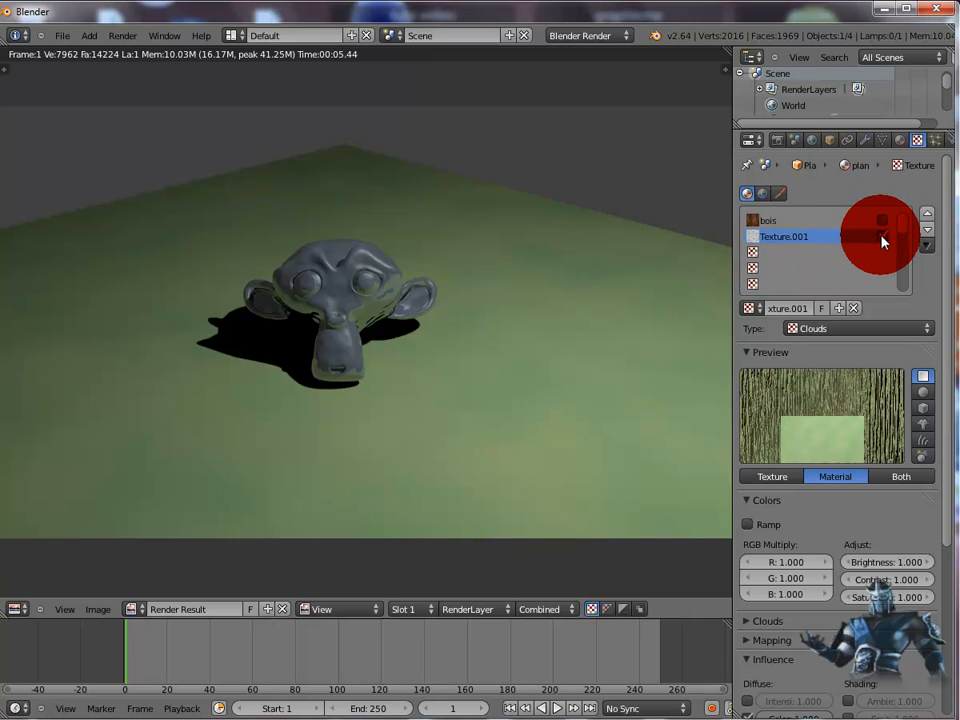
pyautogui.click(880, 222)
pyautogui.click(753, 253)
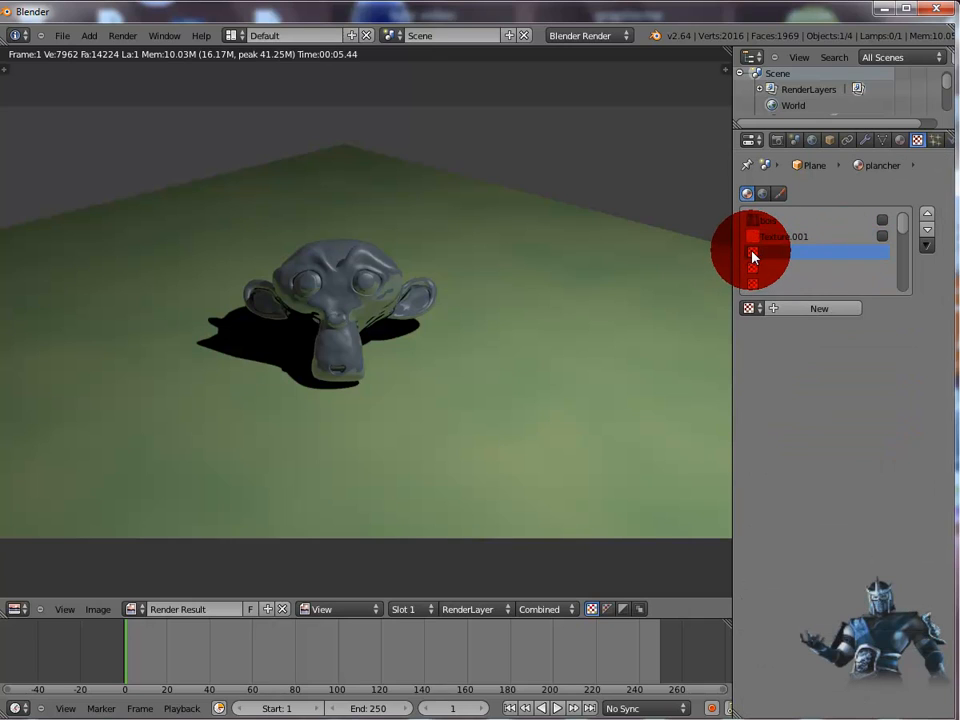
pyautogui.click(820, 310)
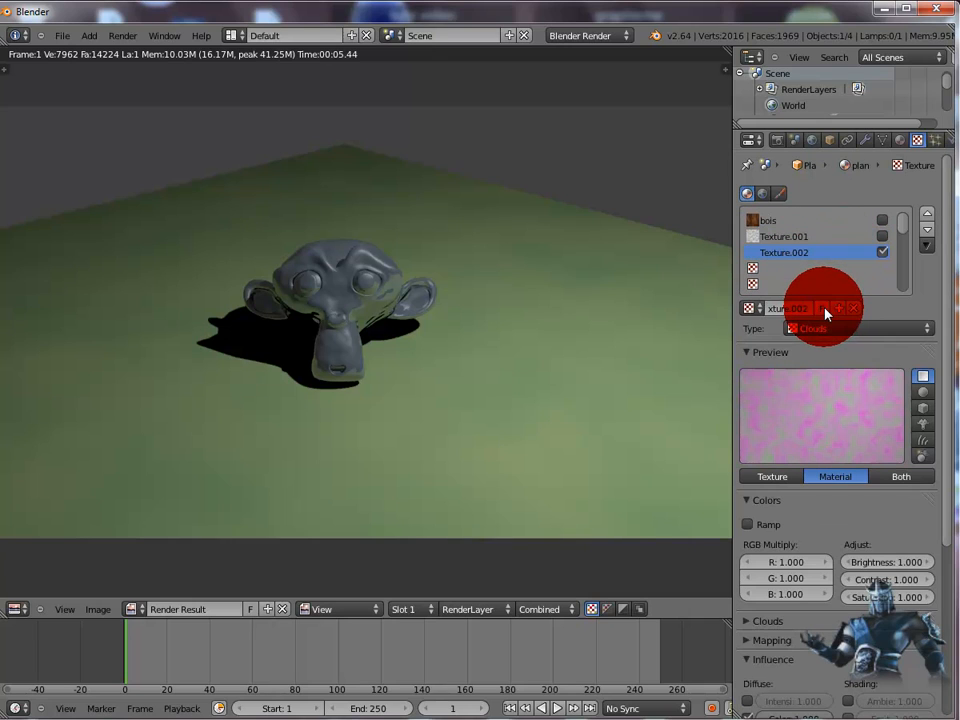
pyautogui.click(790, 253)
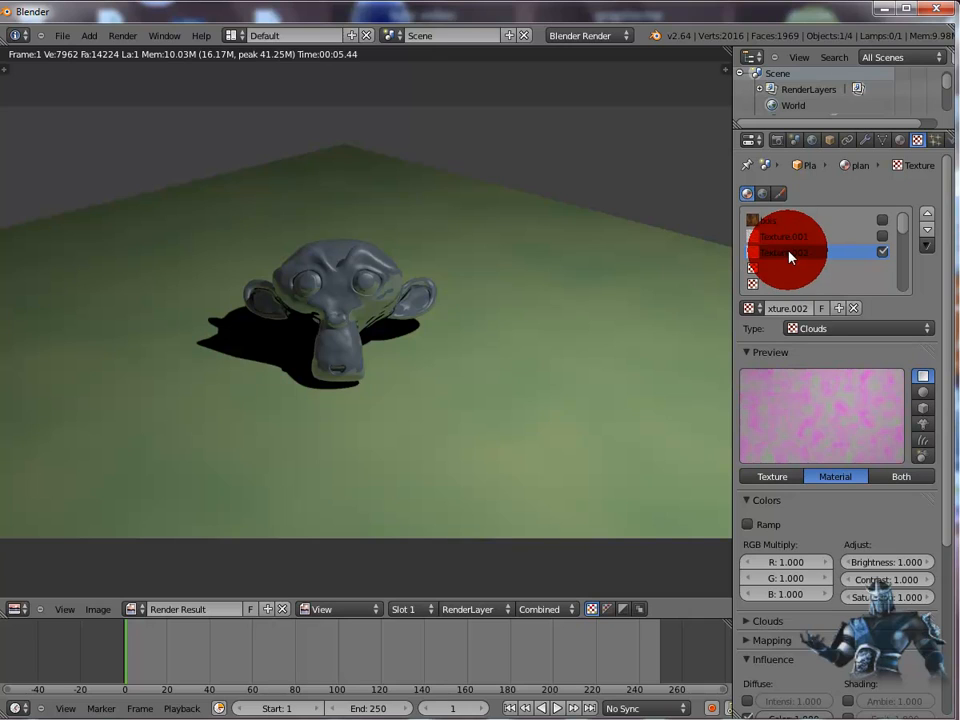
# Change the type of Texture.002 from Clouds to Image or Movie
pyautogui.click(800, 312)
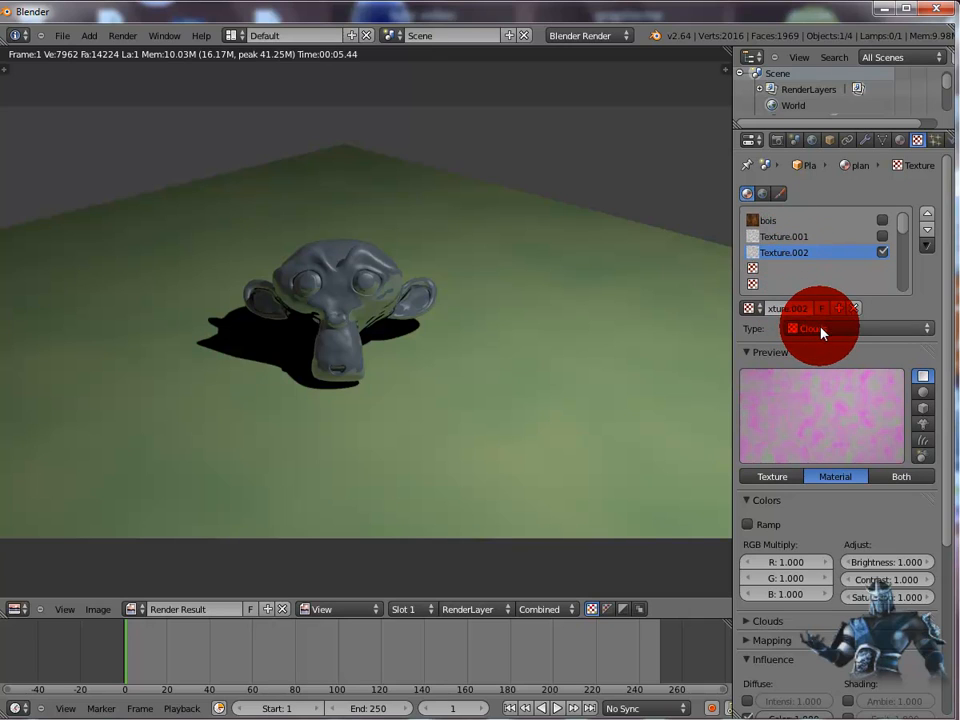
pyautogui.click(822, 328)
pyautogui.click(836, 434)
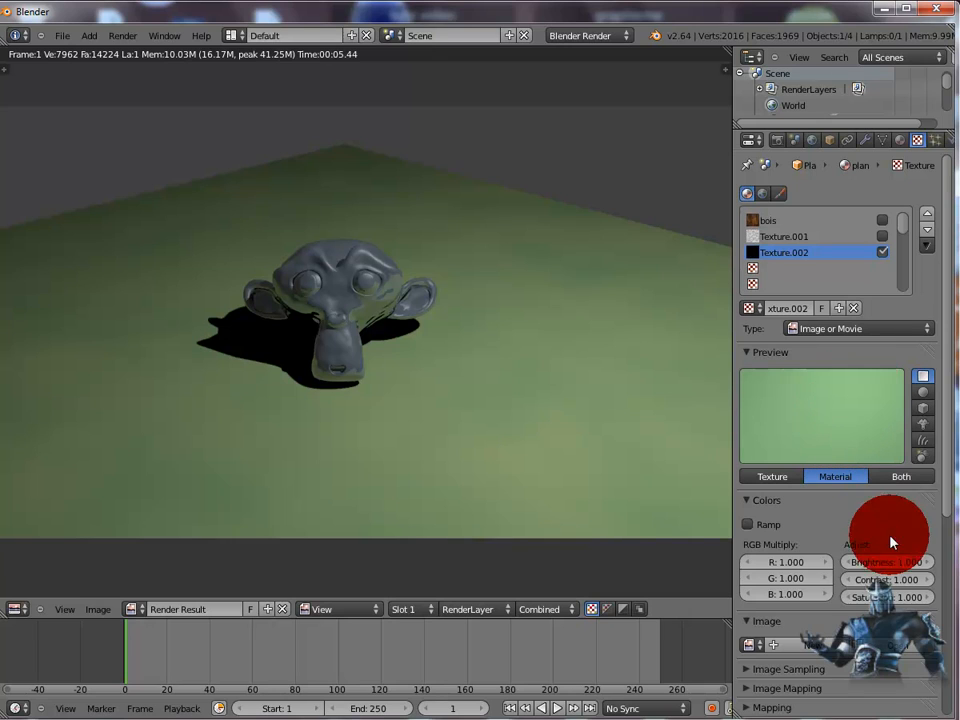
# Load juw9p3.png from D:\dossier graphisme\cinema 4D\texture C4D\eau into Texture.002, browsing with thumbnails, and render the scene
pyautogui.click(880, 648)
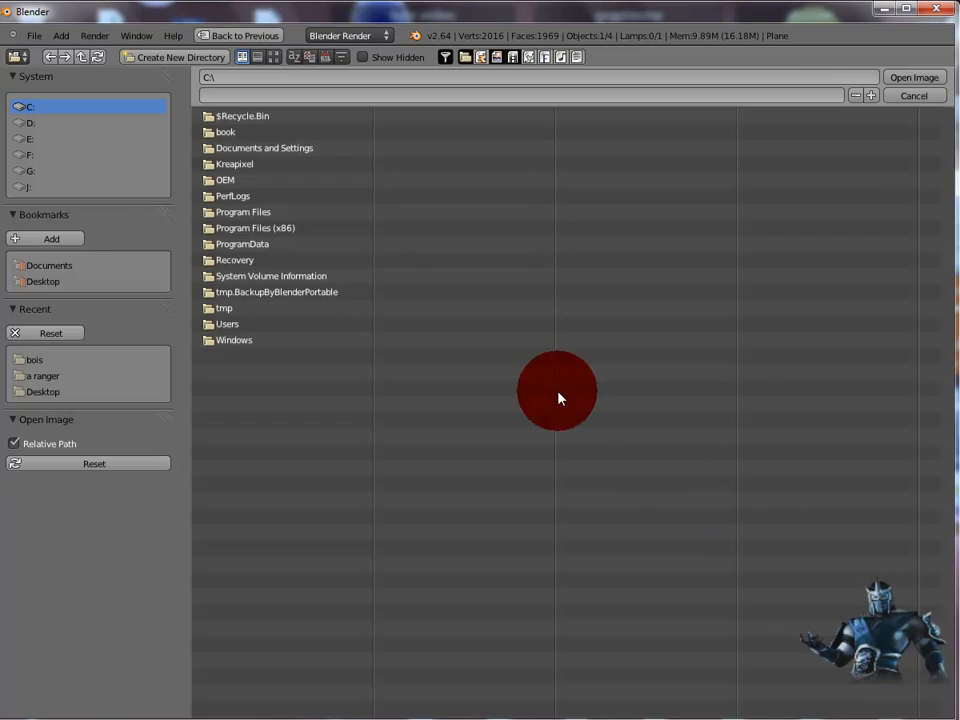
pyautogui.click(27, 123)
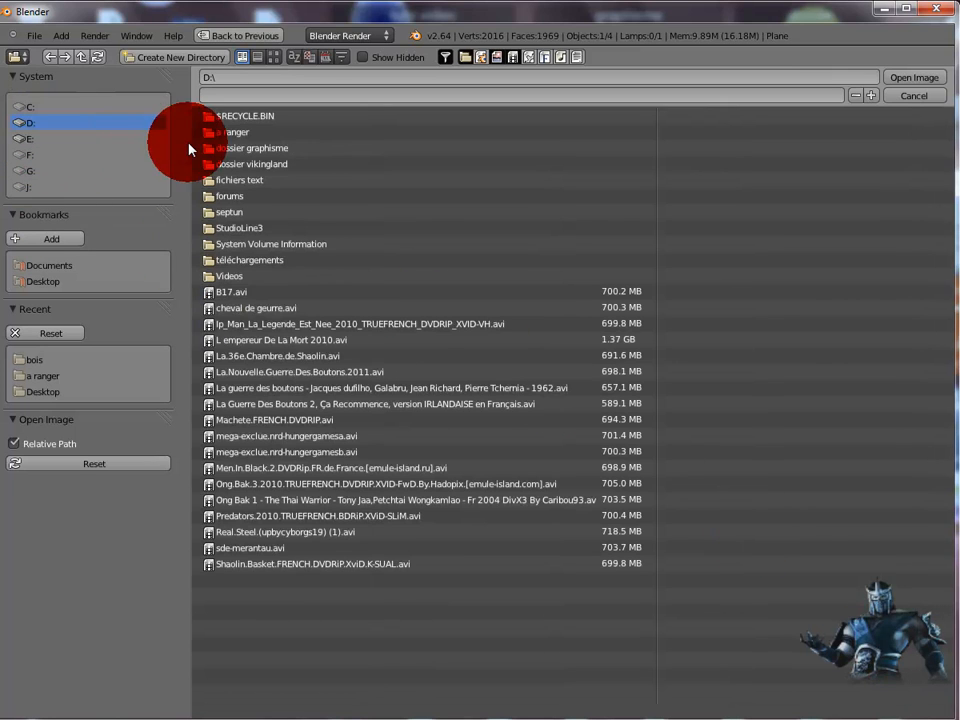
pyautogui.click(222, 150)
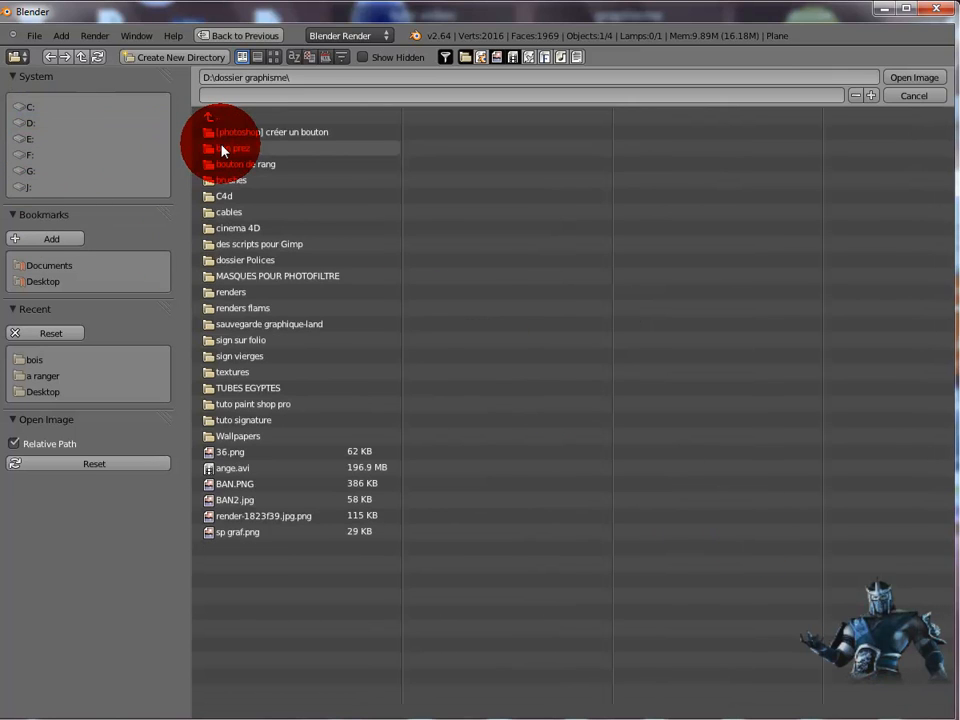
pyautogui.click(217, 229)
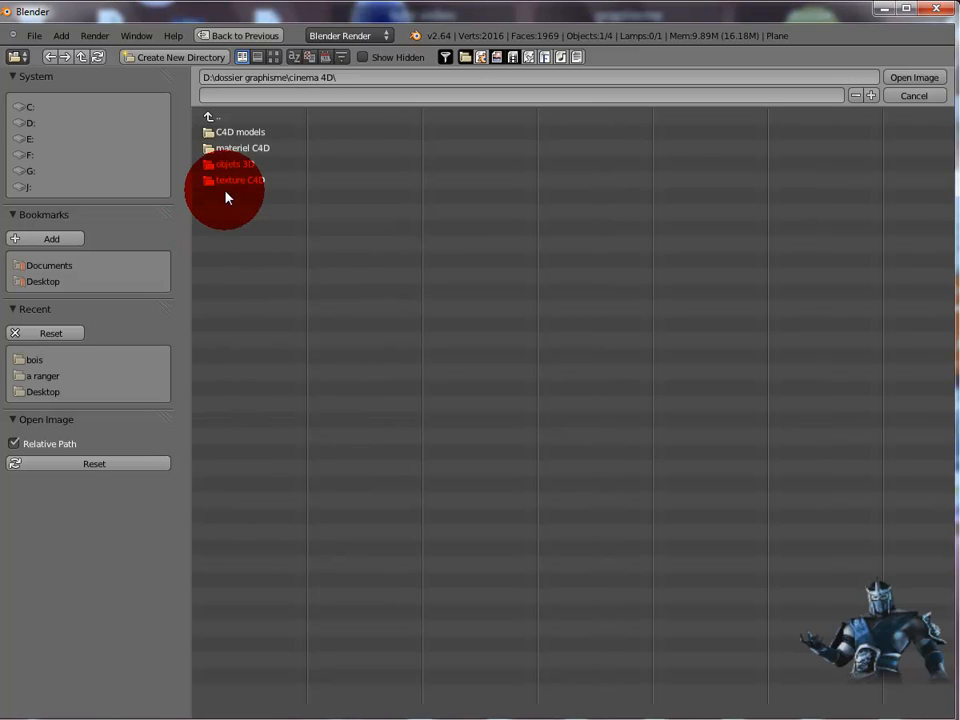
pyautogui.click(219, 181)
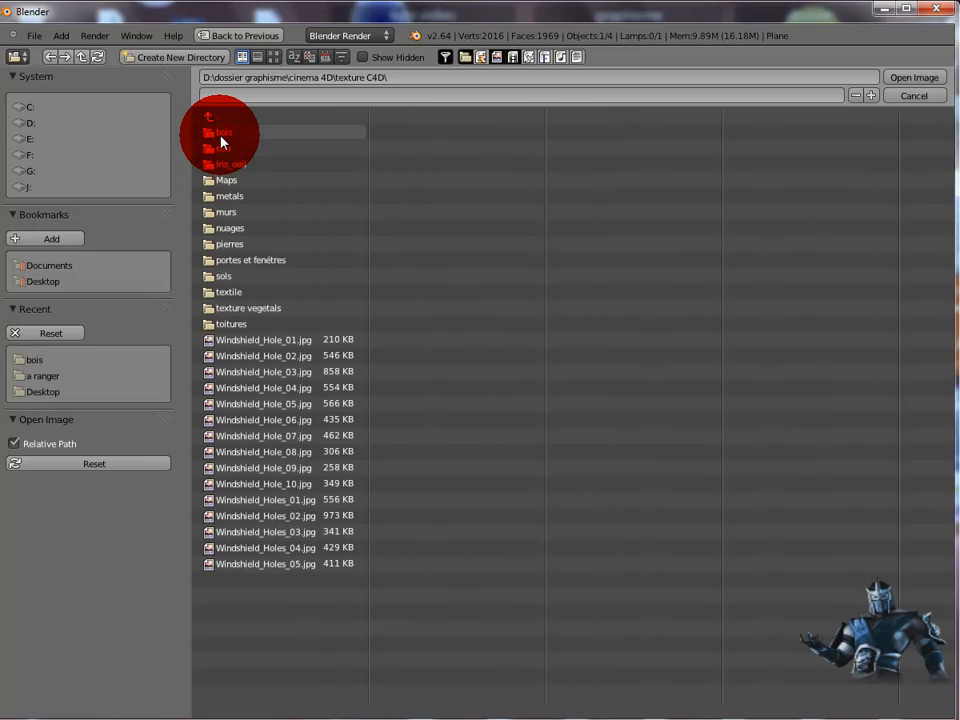
pyautogui.click(223, 153)
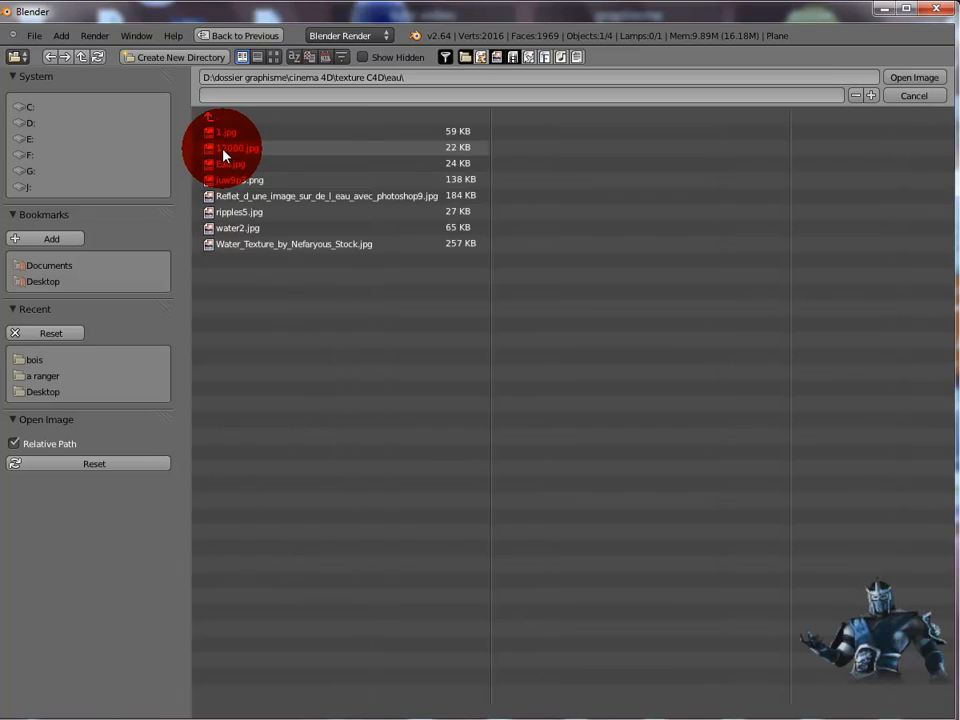
pyautogui.click(273, 57)
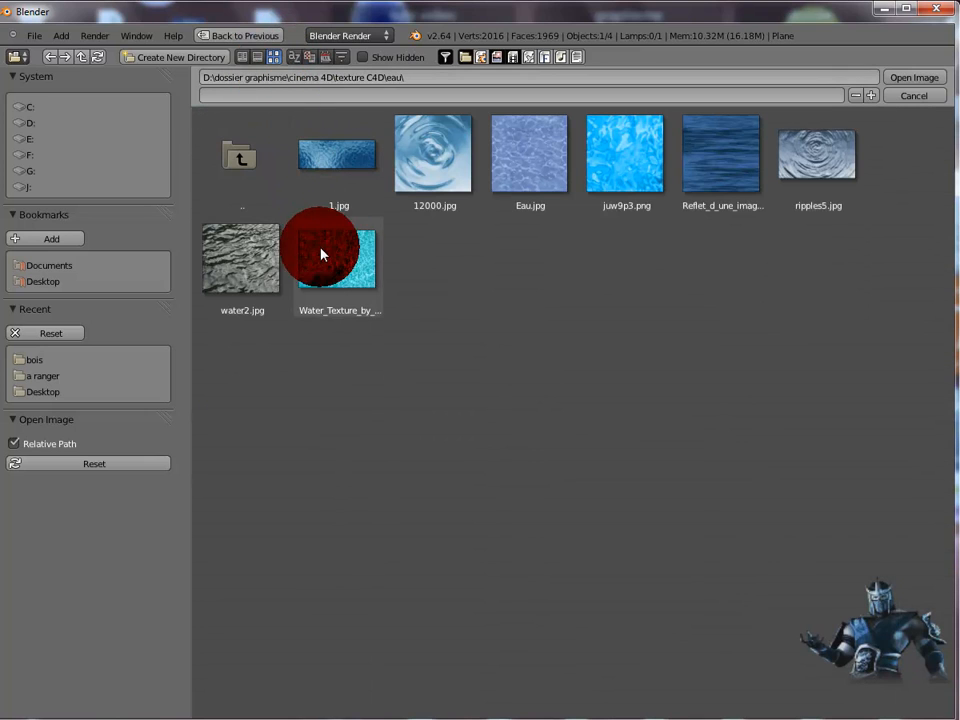
pyautogui.doubleClick(603, 171)
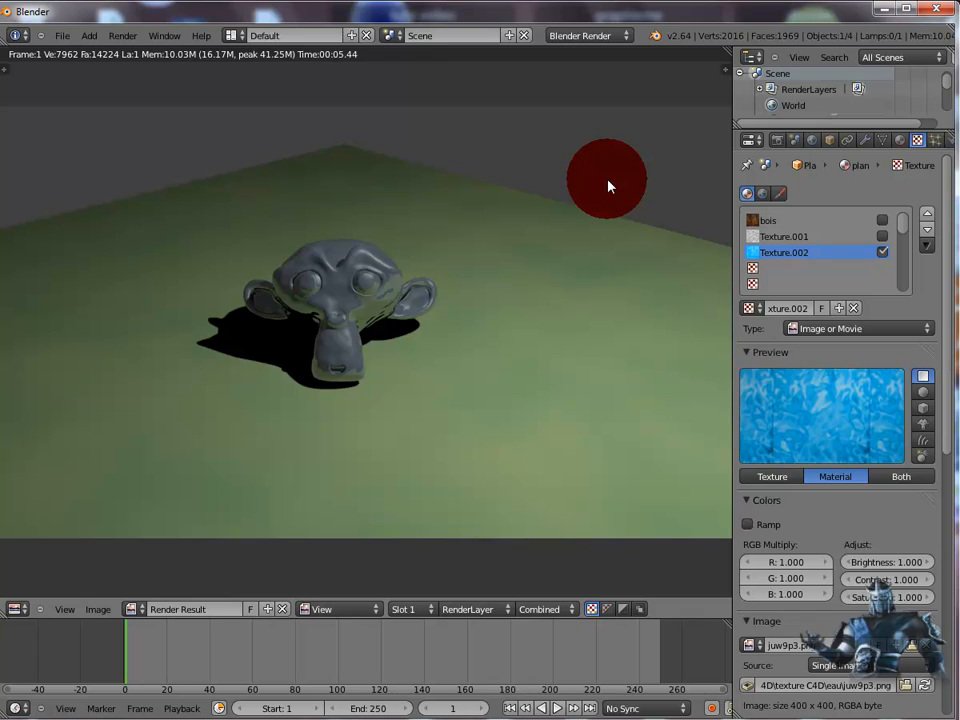
pyautogui.press('F12')
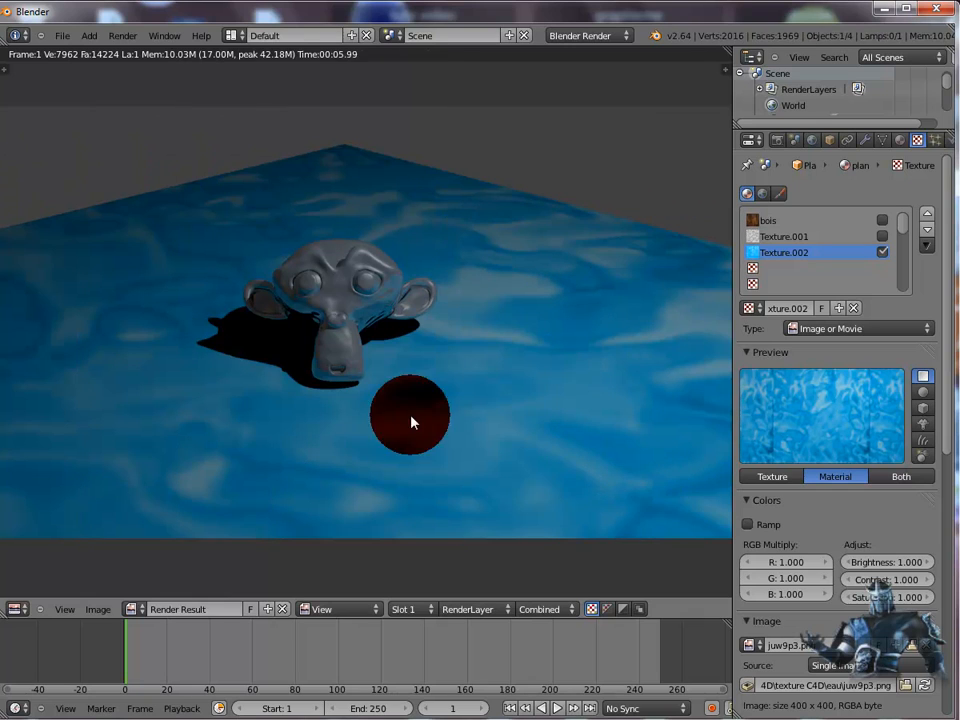
# Enable bois together with Texture.002 in the plancher material's texture list, leave Texture.001 disabled, and render the scene
pyautogui.click(882, 252)
pyautogui.scroll(-3, 903, 245)
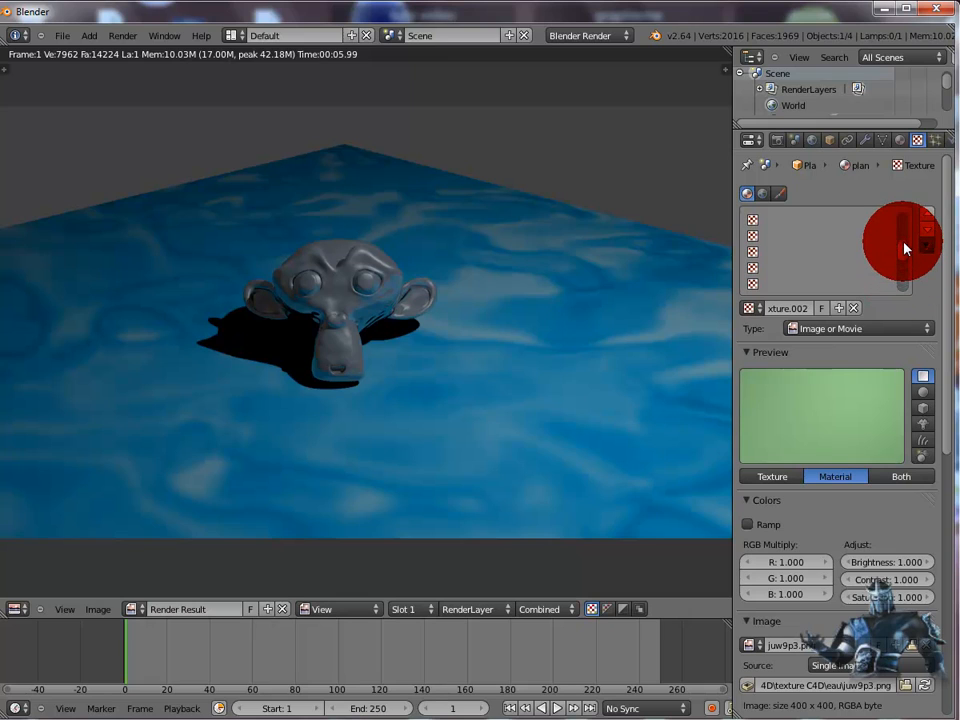
pyautogui.scroll(3, 904, 231)
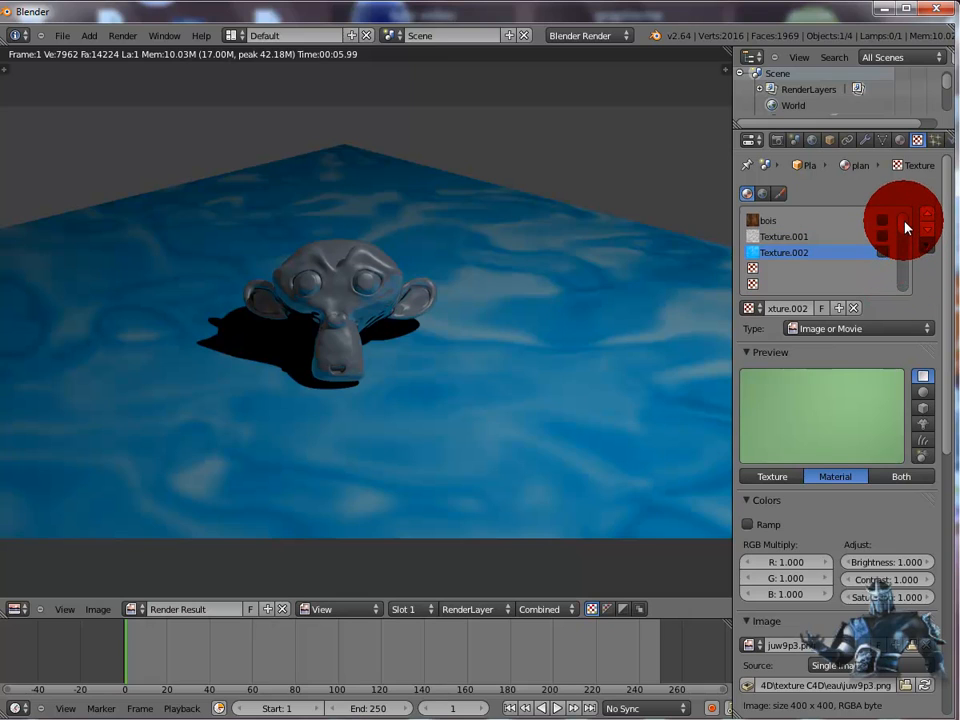
pyautogui.click(883, 220)
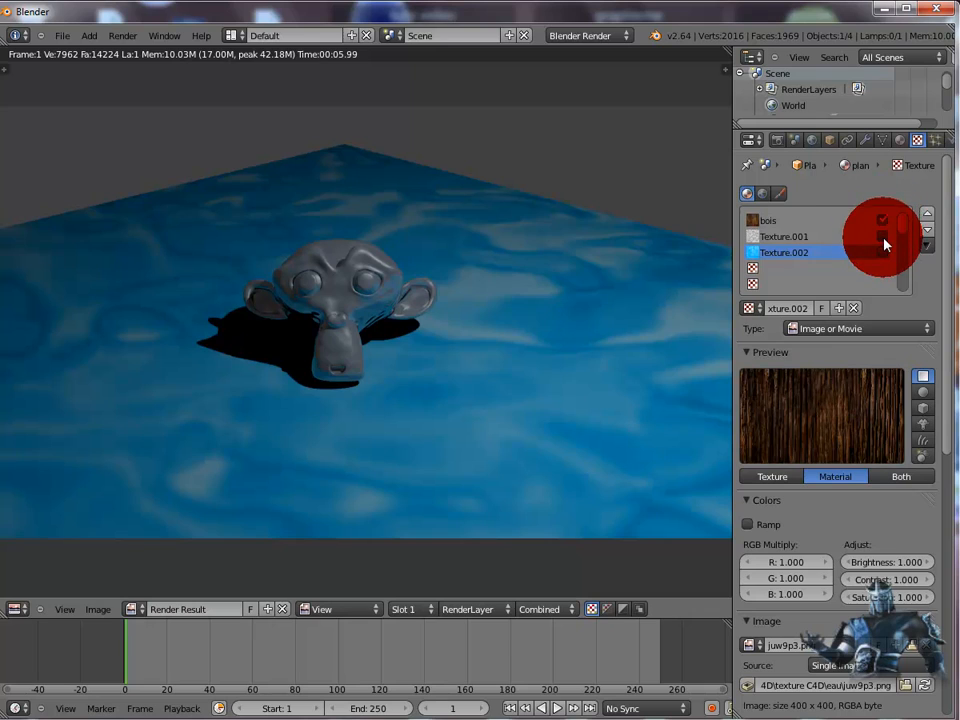
pyautogui.click(883, 252)
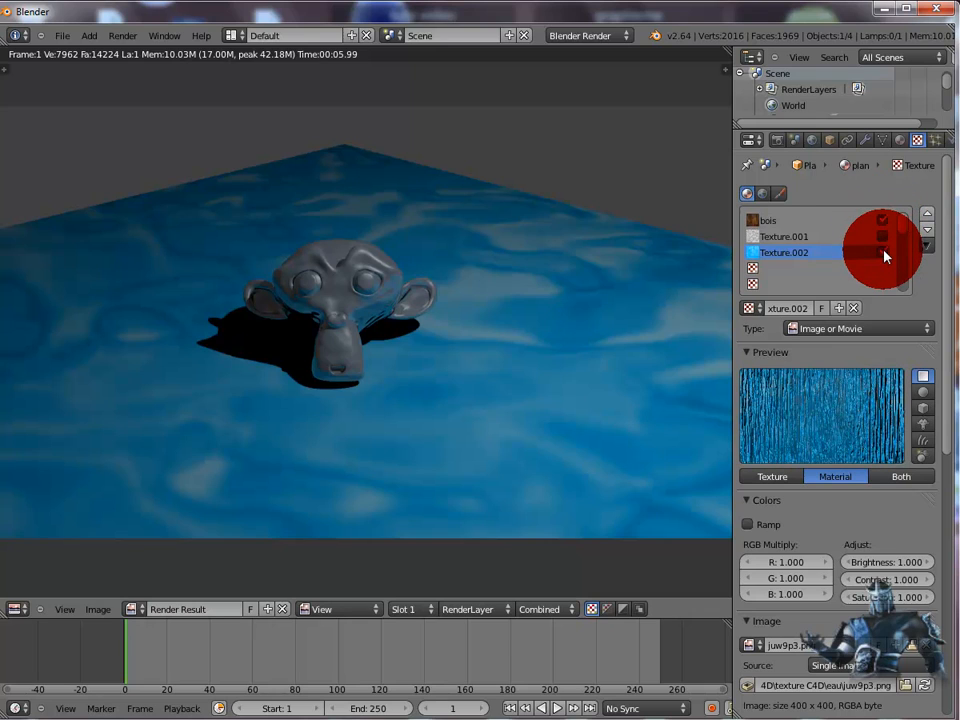
pyautogui.click(883, 237)
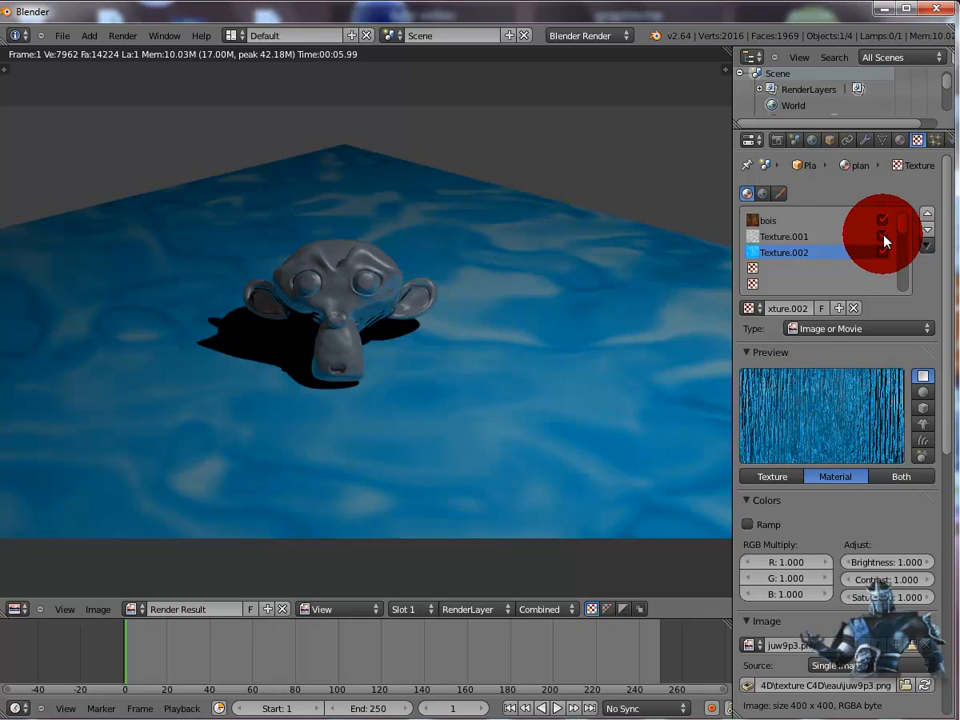
pyautogui.click(883, 237)
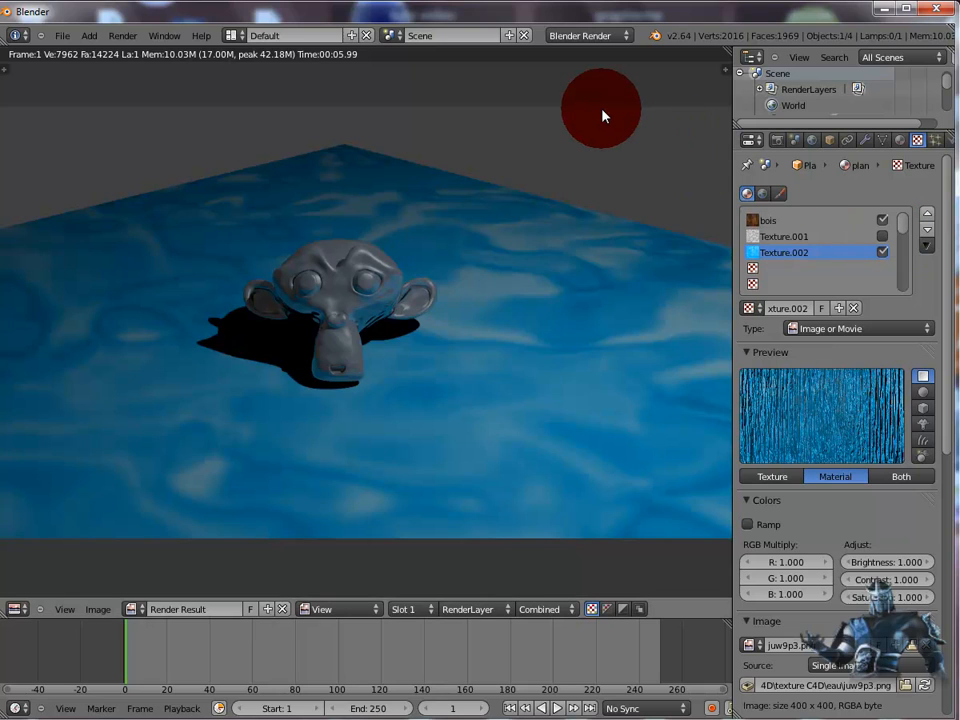
pyautogui.press('F12')
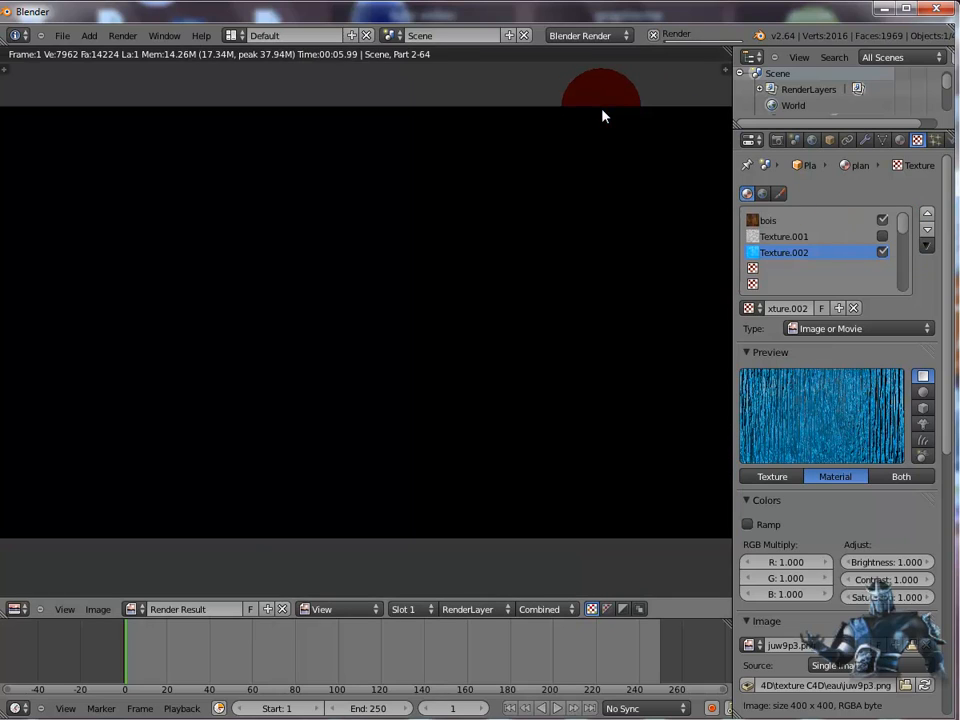